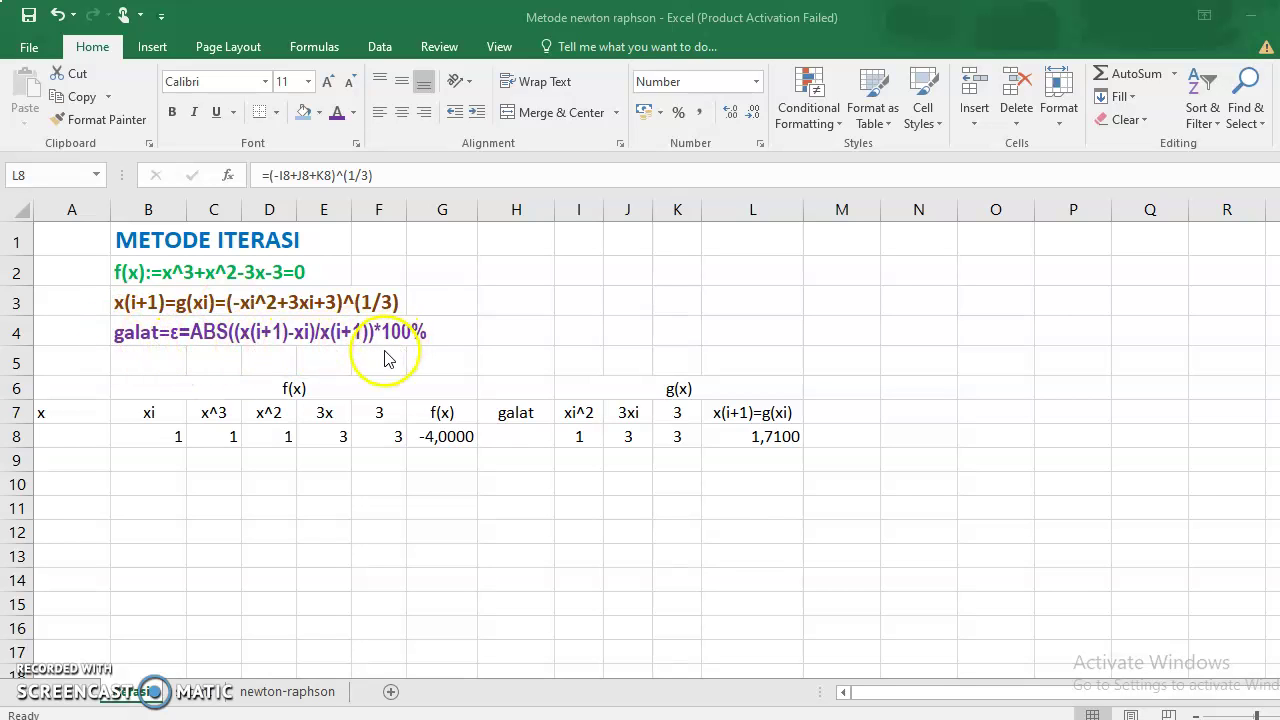
Enter the label x1 in cell A8 for the first iteration row.
click(80, 437)
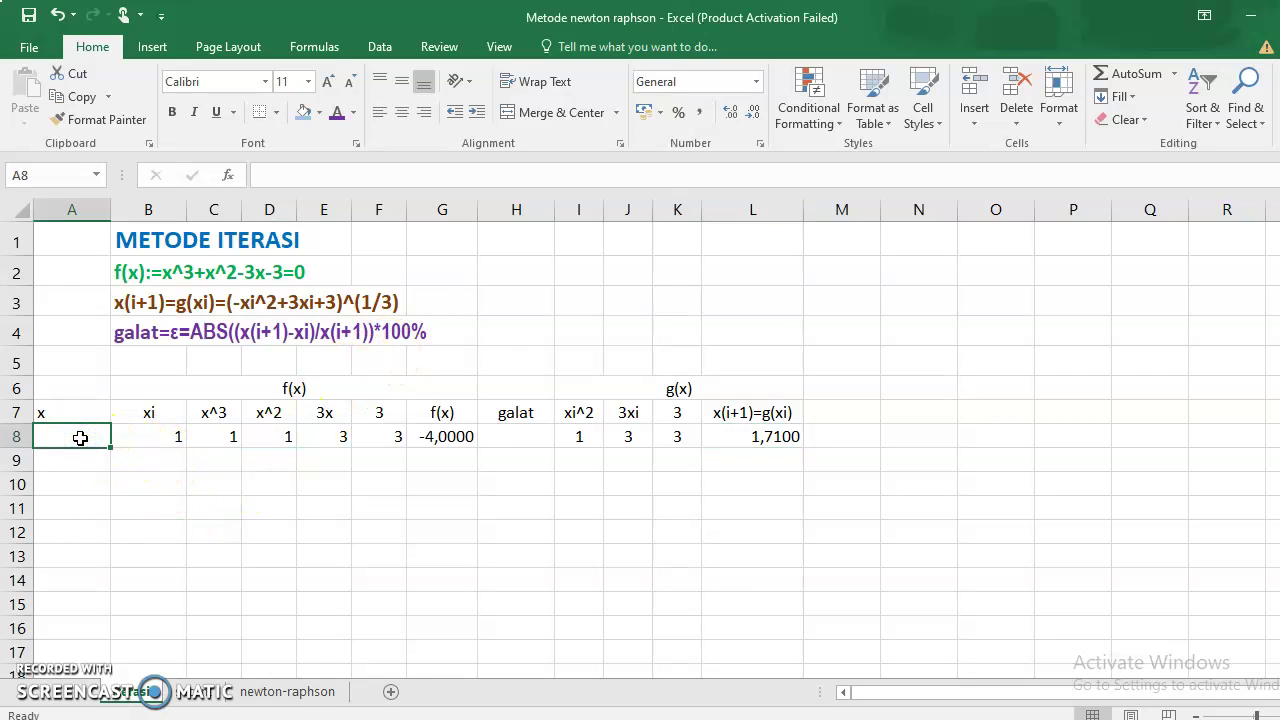
text(x1)
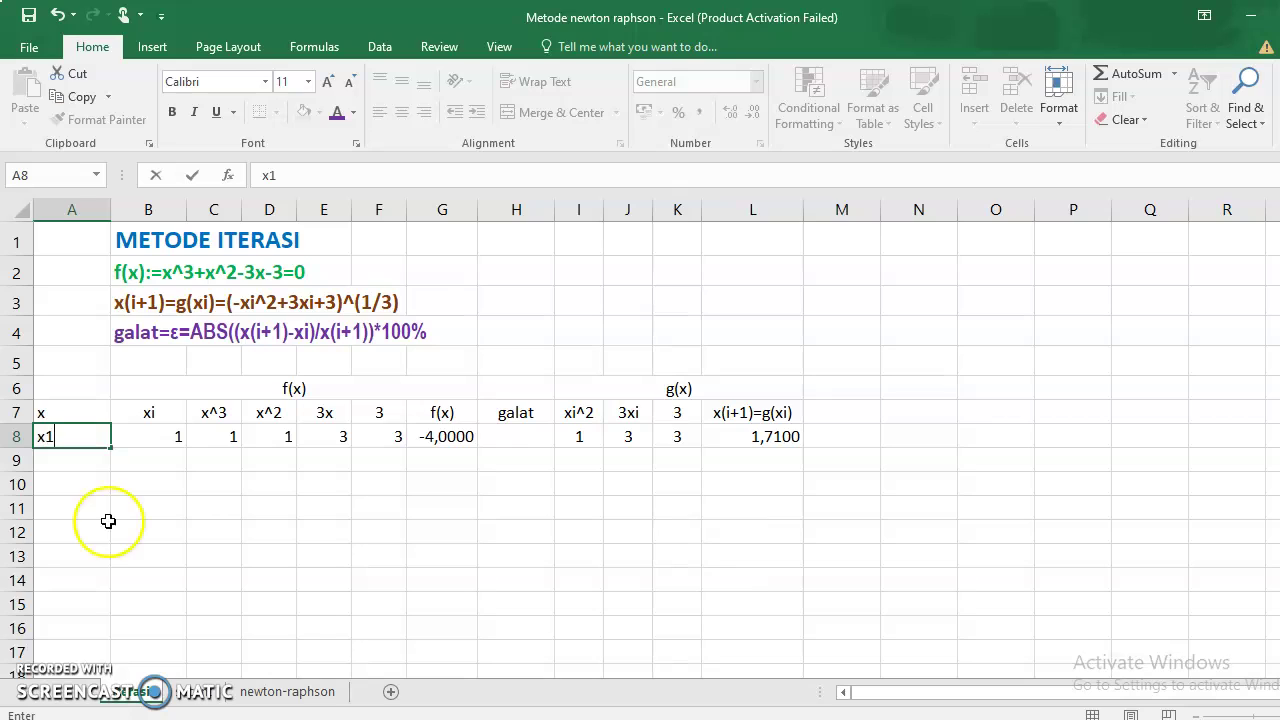
click(85, 480)
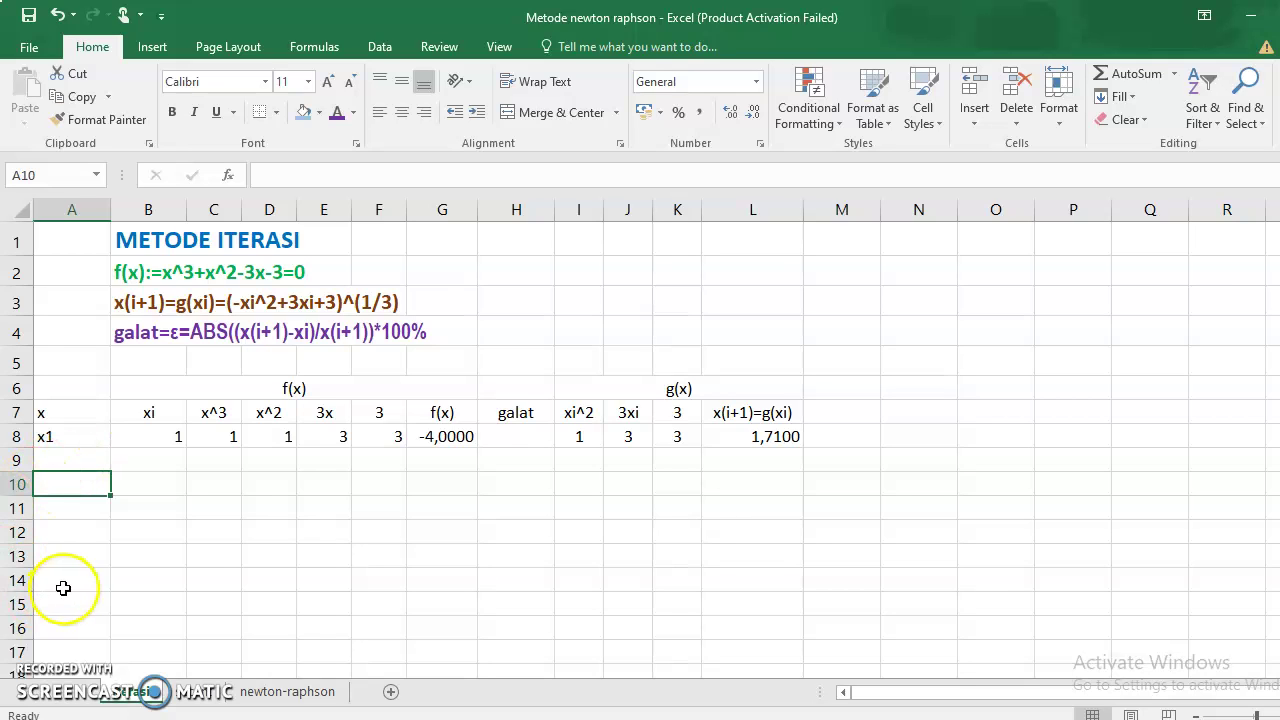
click(155, 437)
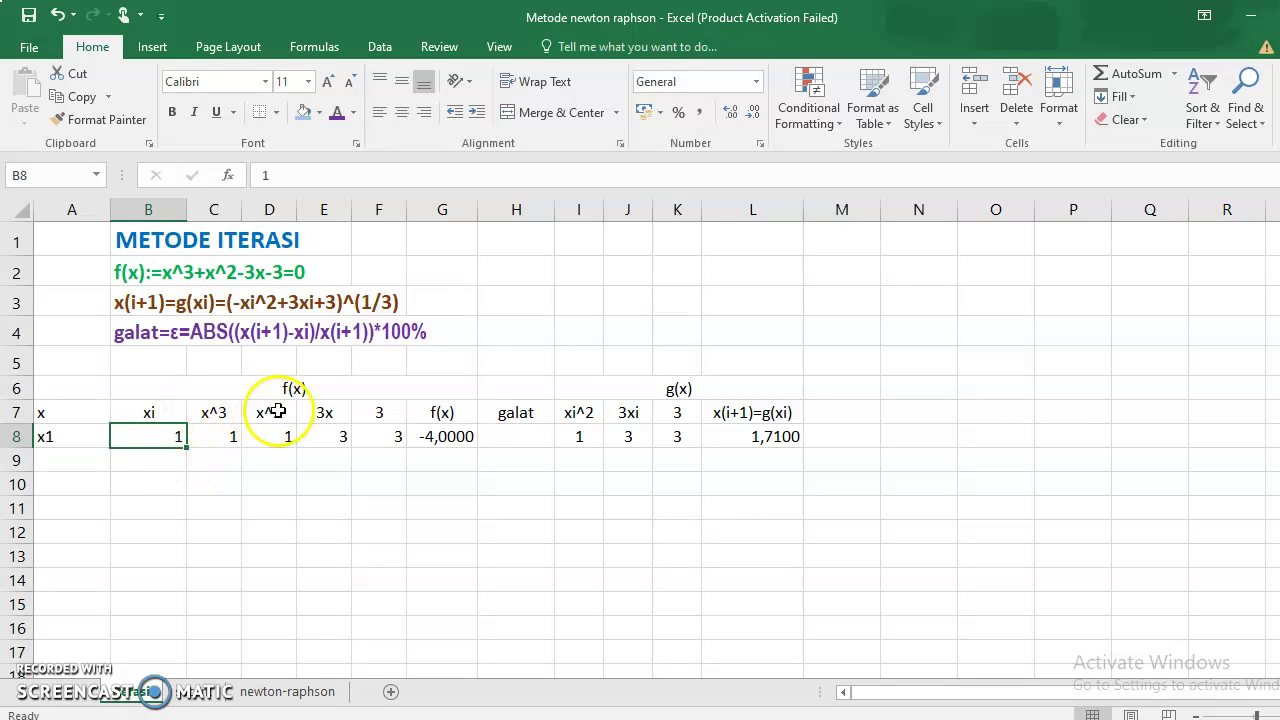
Check the C8–G8 formulas, then open G8's =C8+D8-E8-F8 in the formula bar for editing.
click(228, 434)
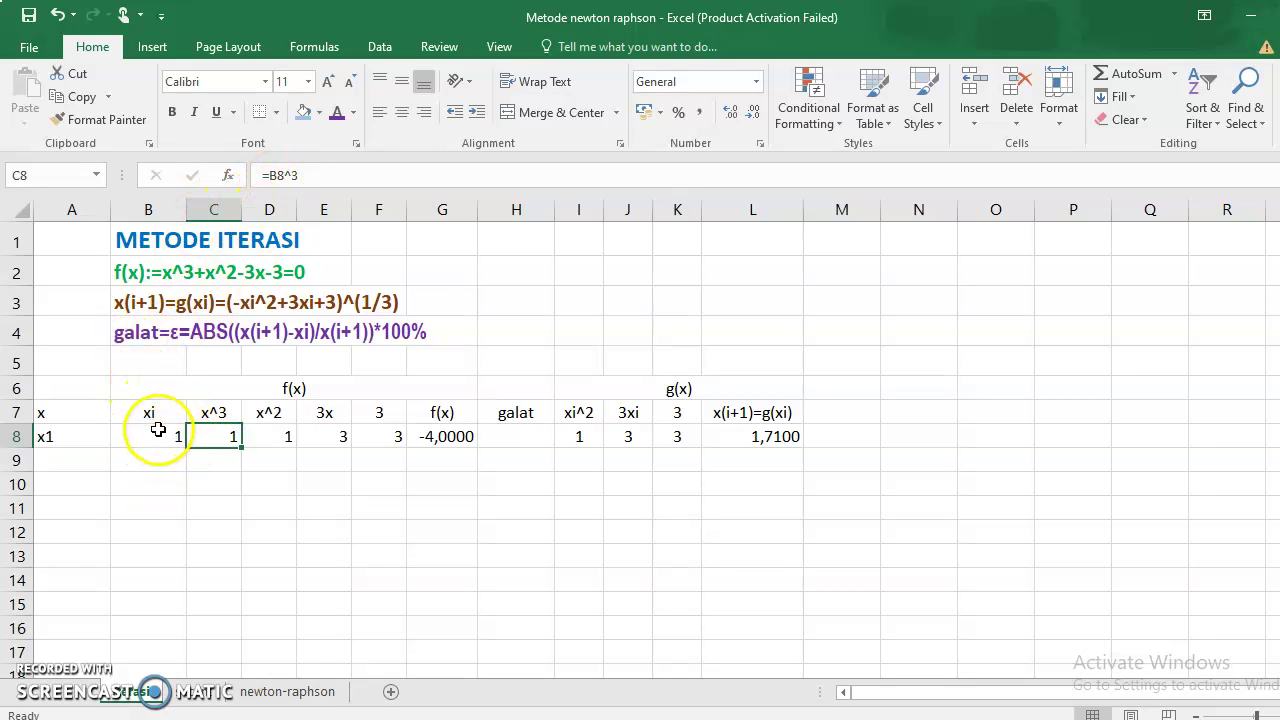
click(269, 434)
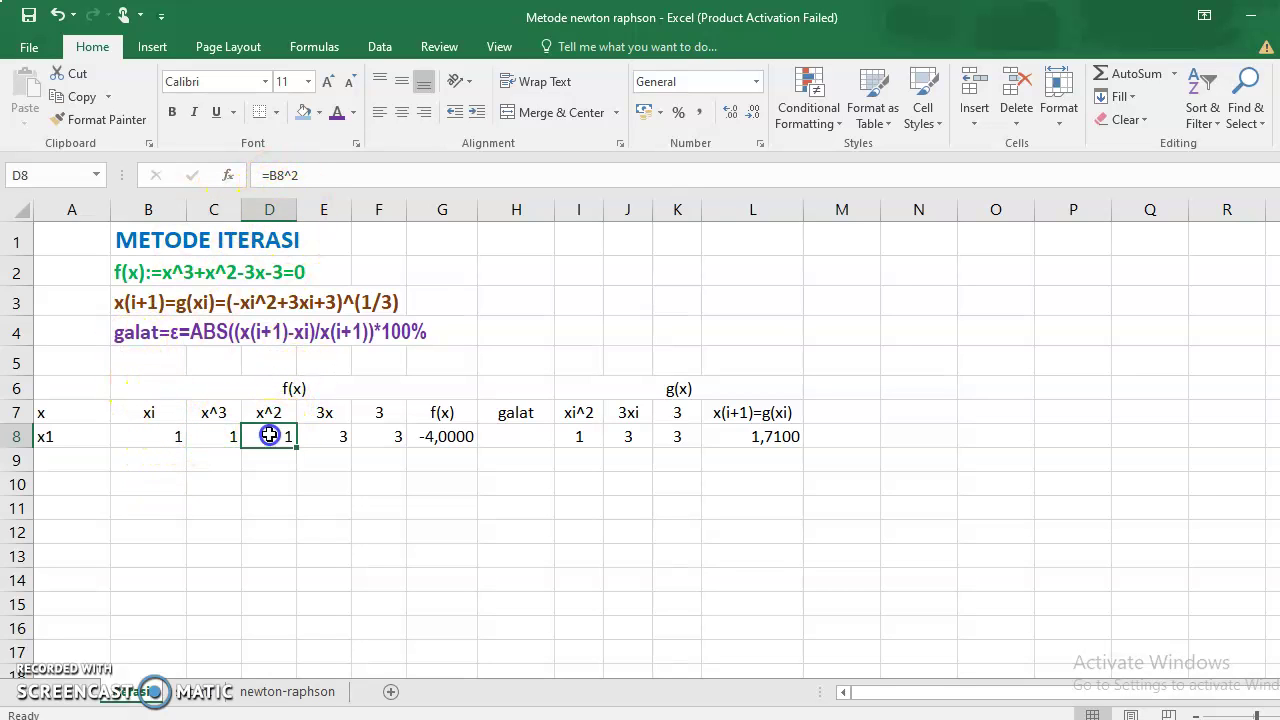
click(329, 434)
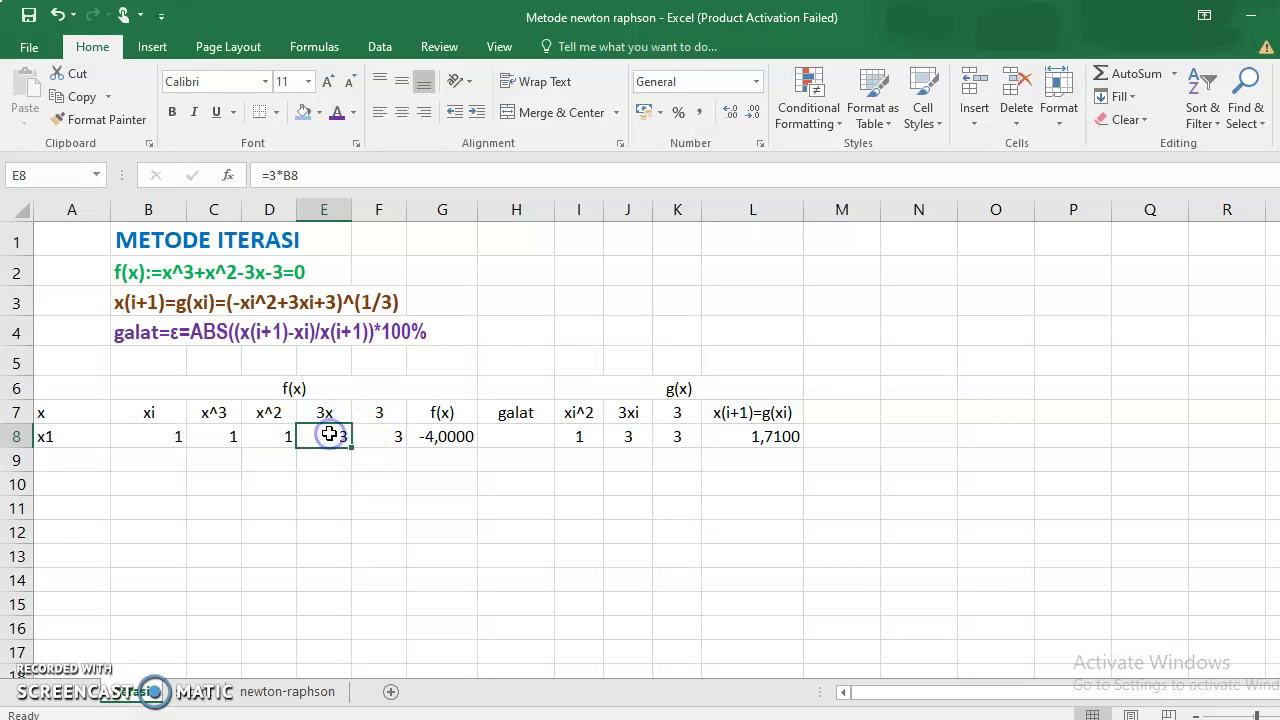
click(311, 450)
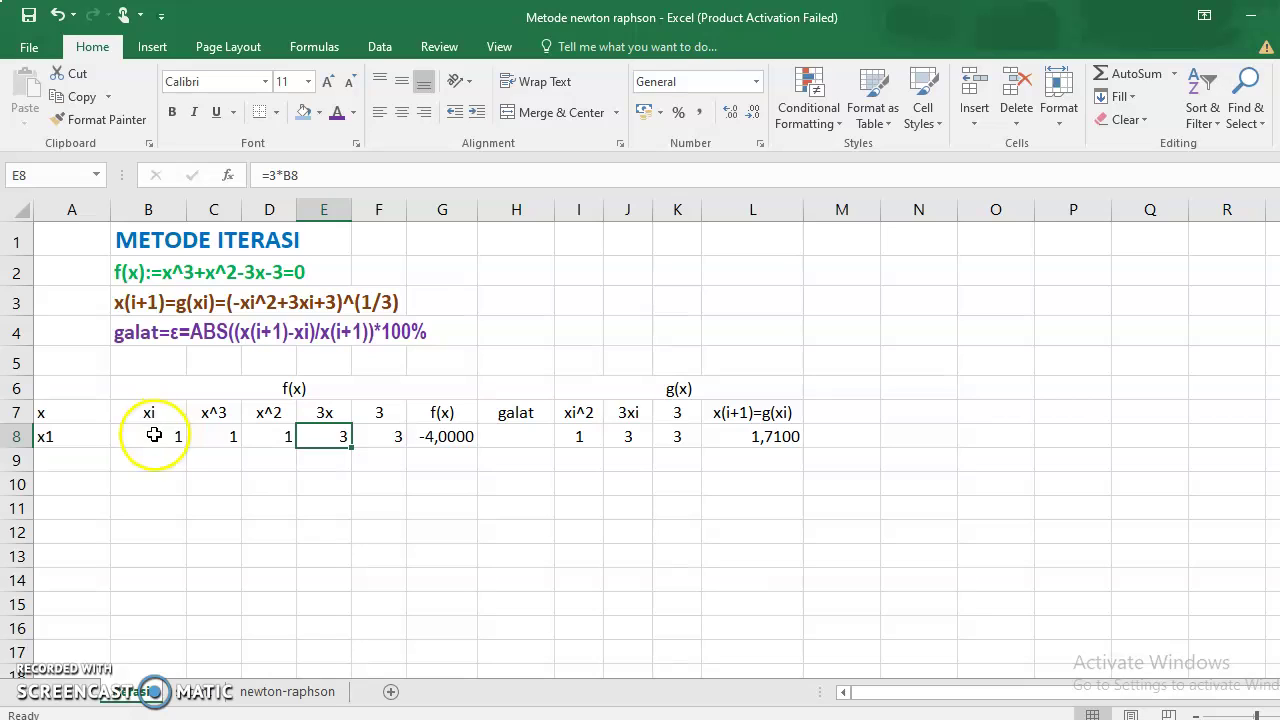
click(371, 429)
click(378, 419)
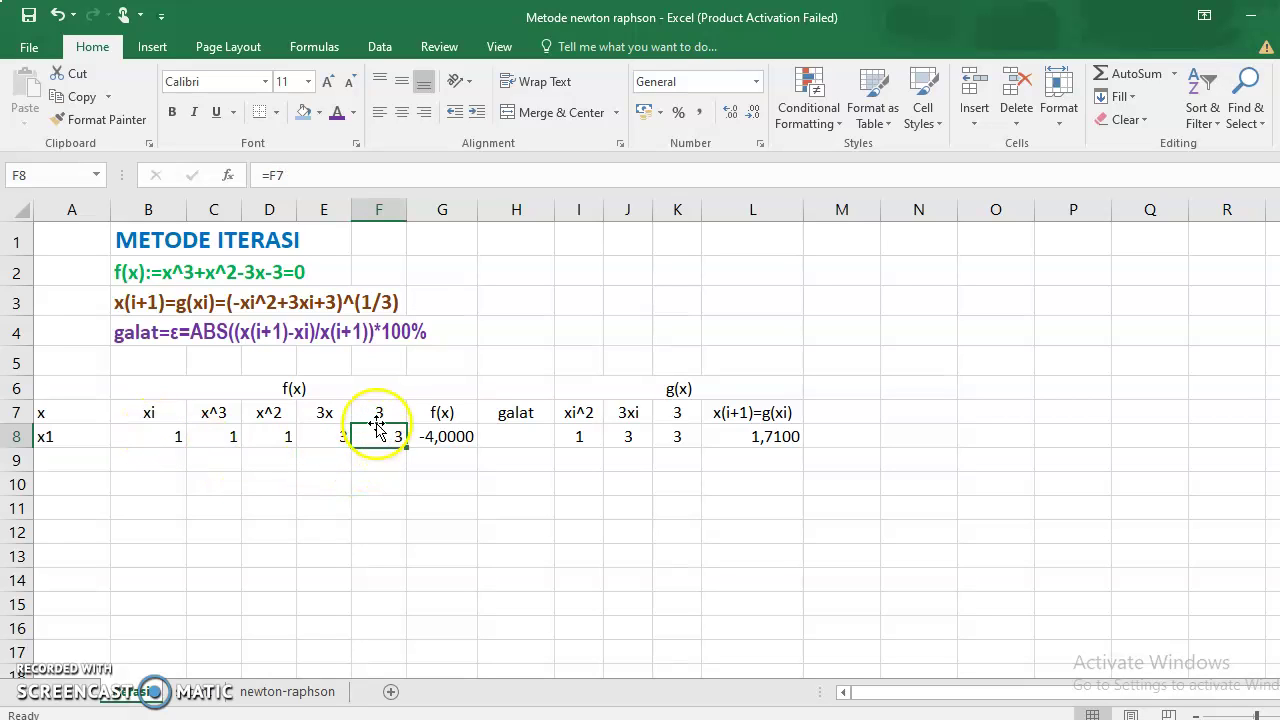
click(378, 432)
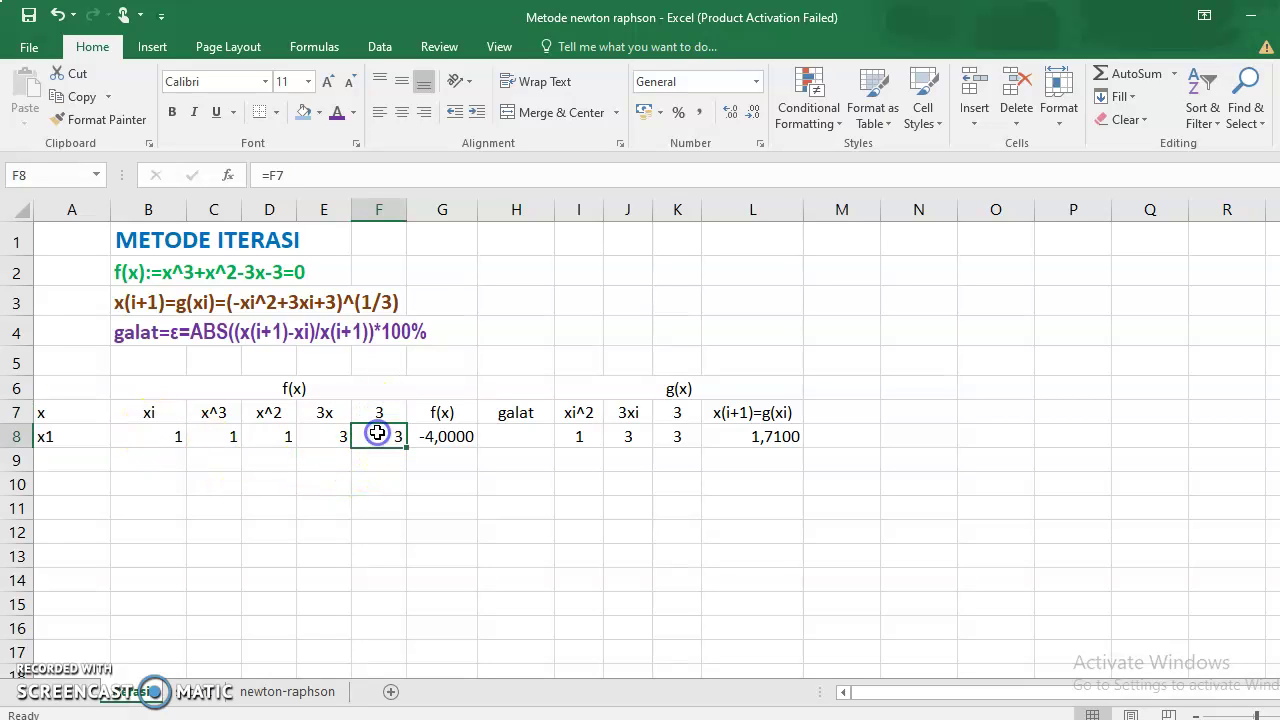
click(434, 443)
click(434, 443)
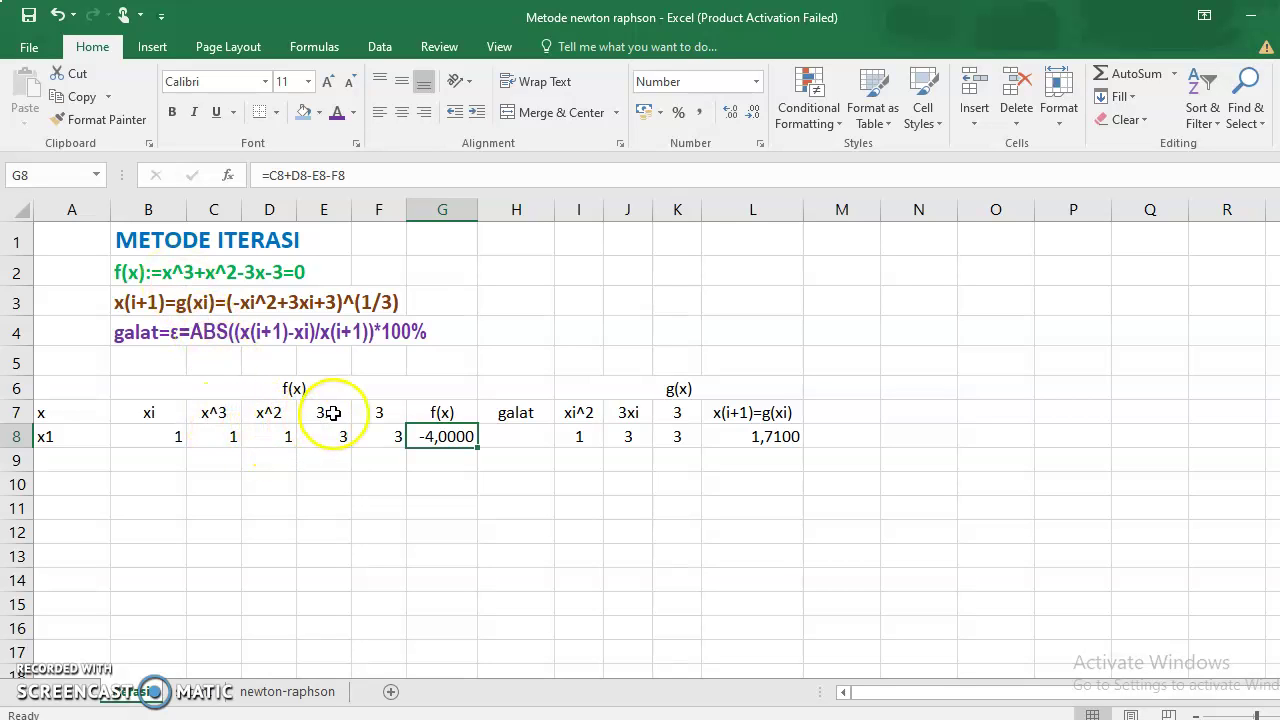
click(343, 175)
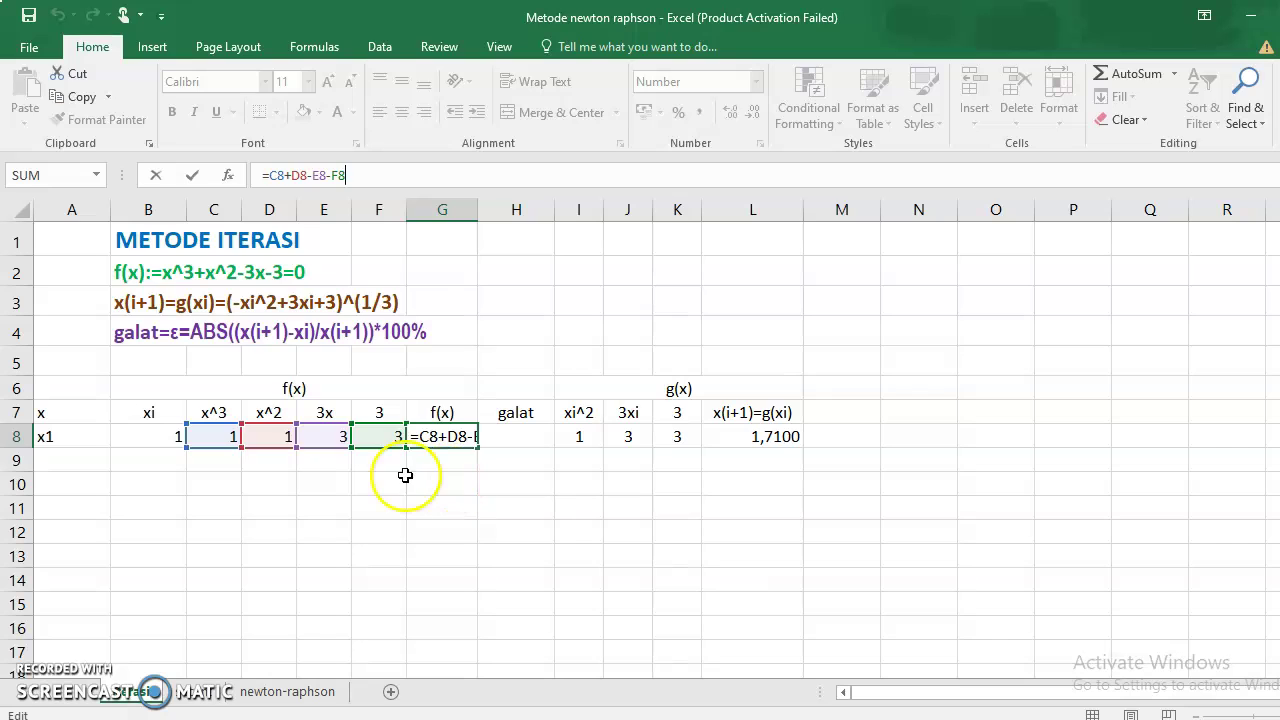
Commit the f(x) formula =C8+D8-E8-F8 in G8, giving -4,0000.
key(Return)
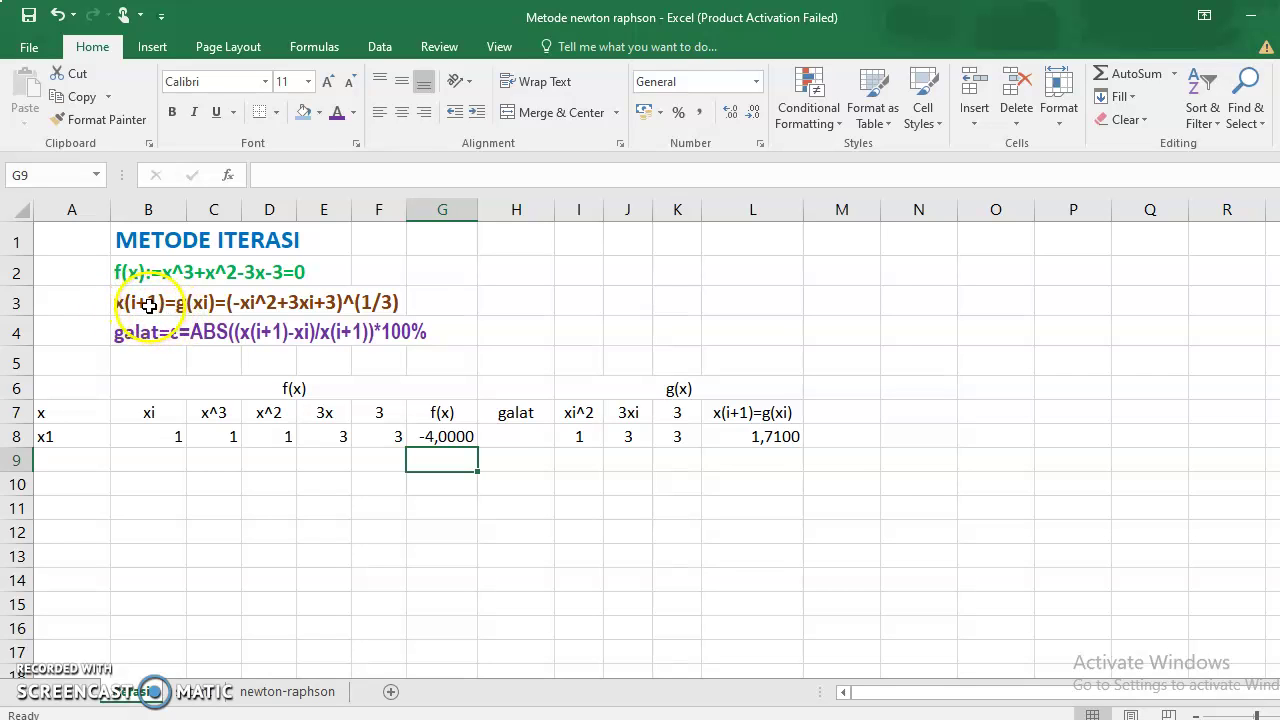
click(184, 273)
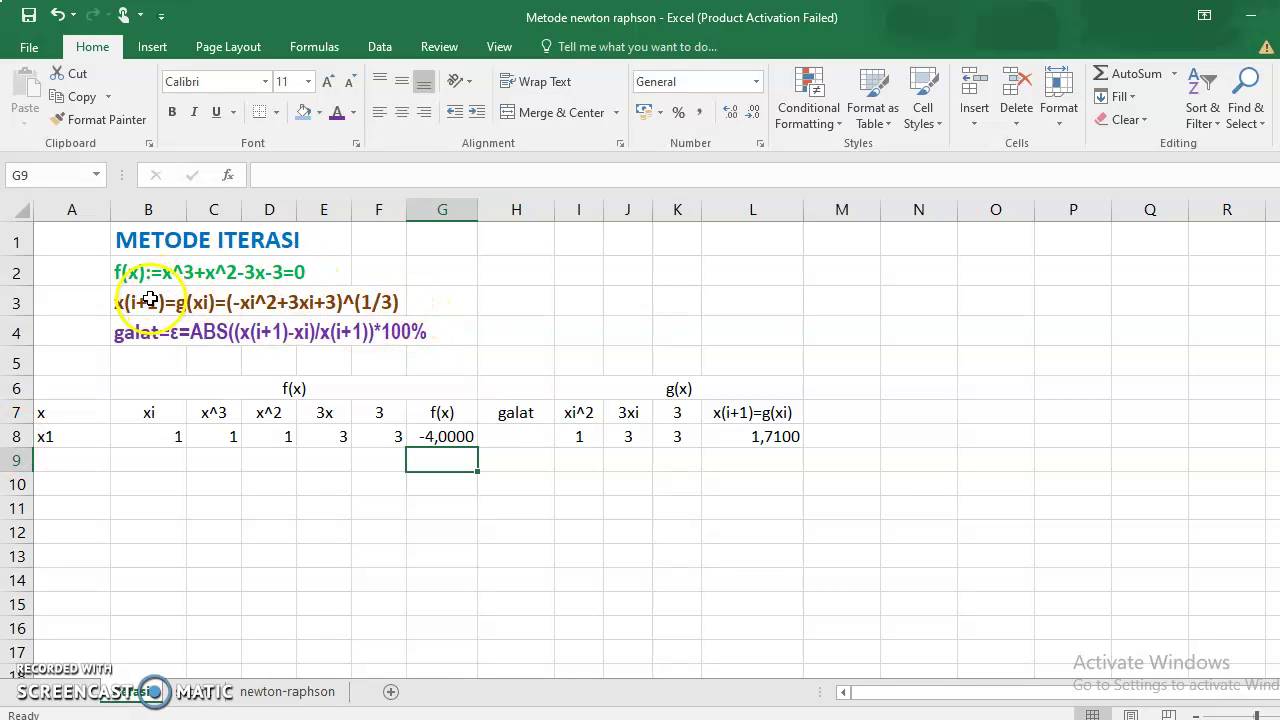
click(676, 389)
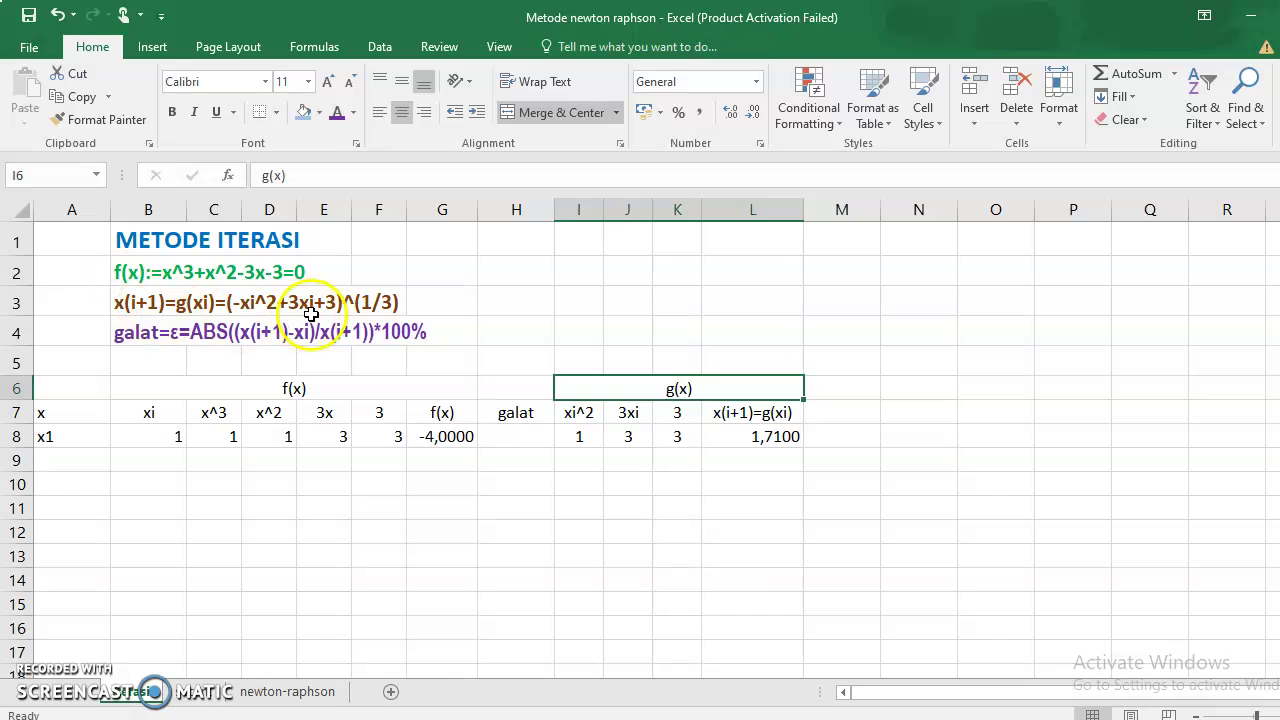
Check the I7–L7 headers, then open L8's =(-I8+J8+K8)^(1/3) for editing.
click(580, 415)
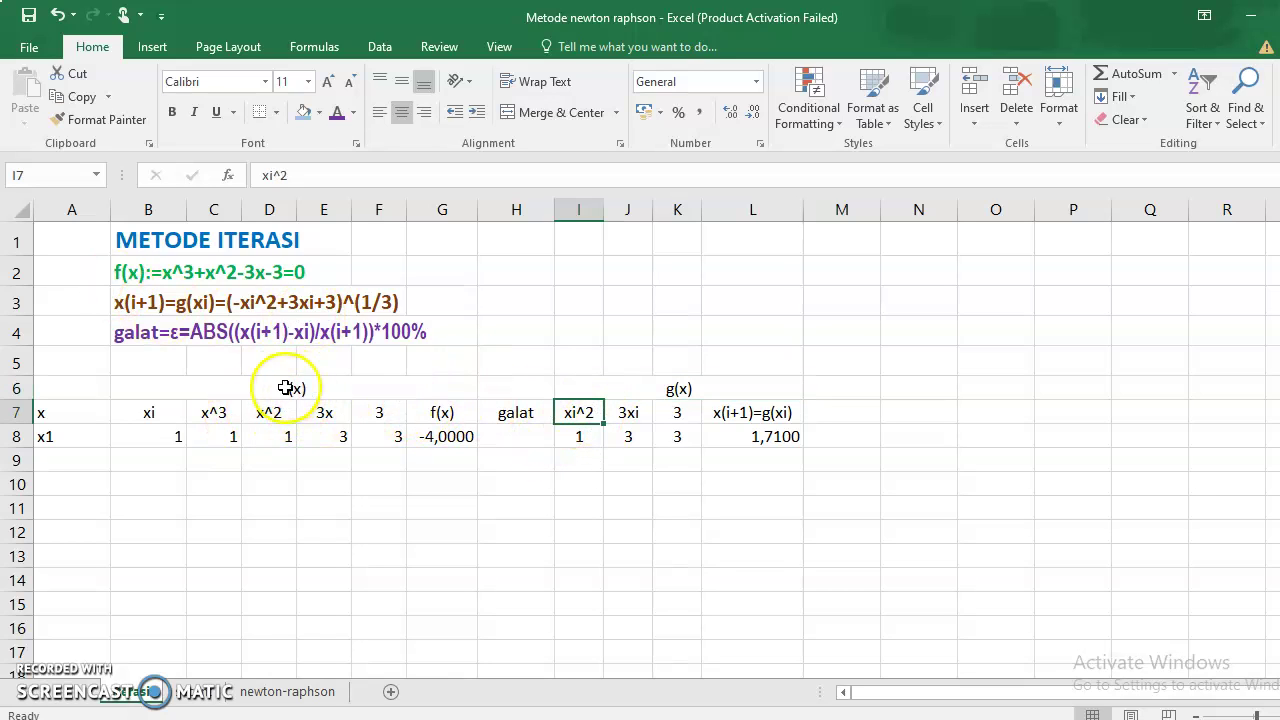
click(638, 416)
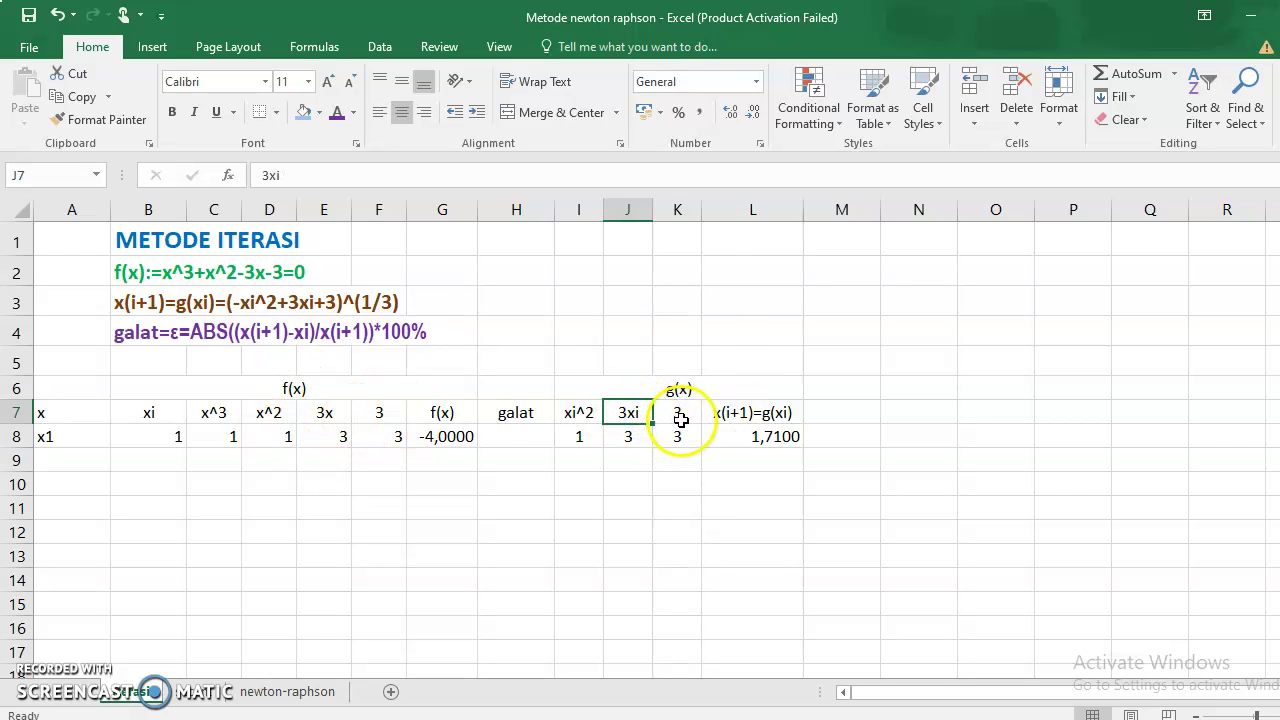
click(680, 419)
click(746, 419)
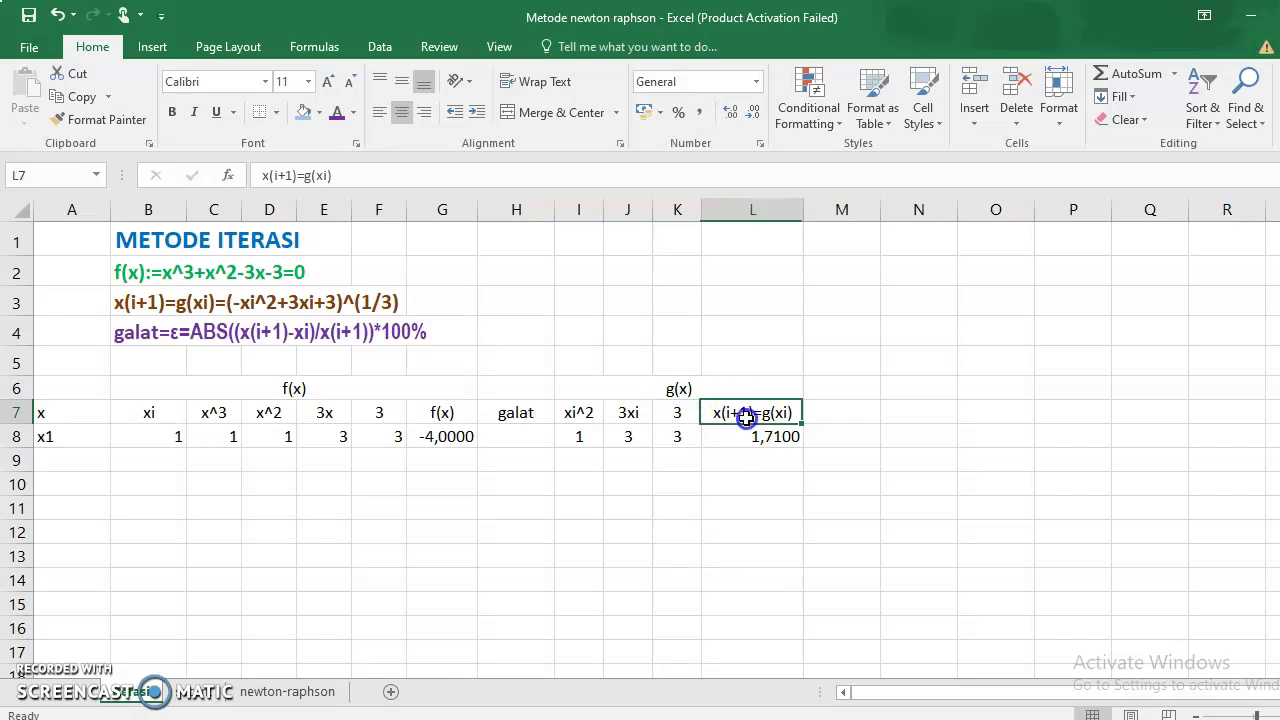
click(755, 436)
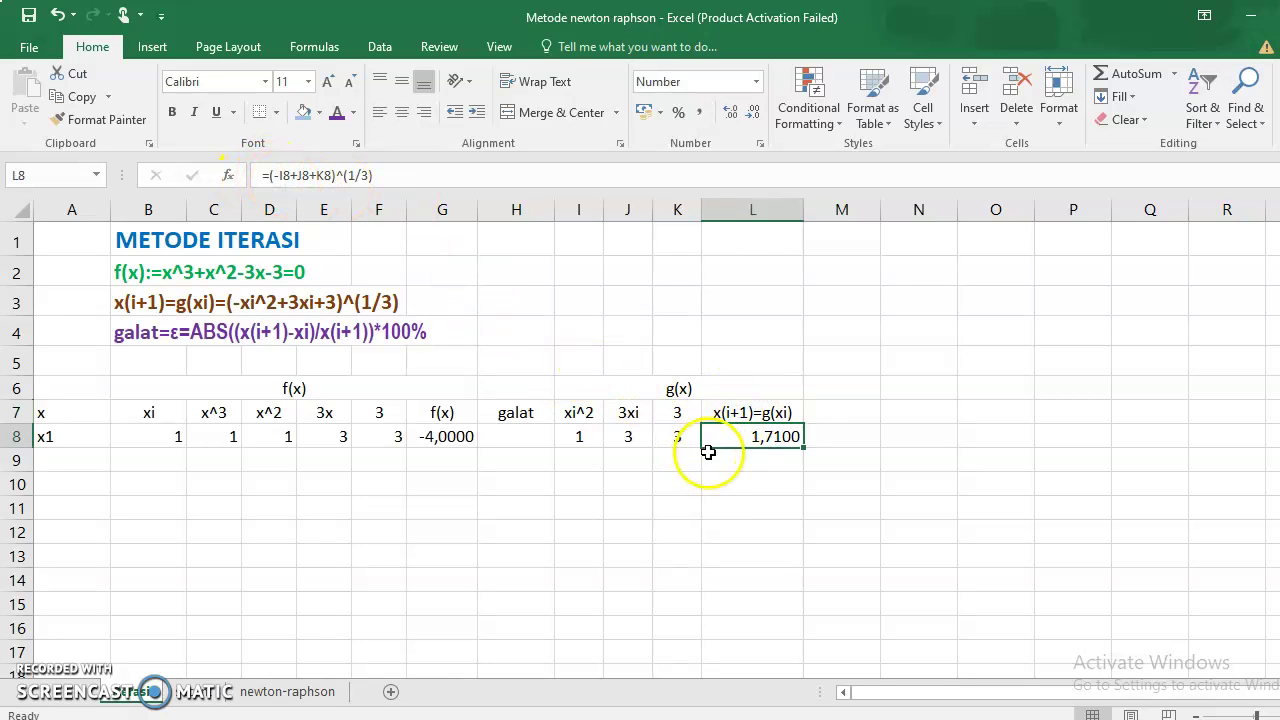
click(320, 177)
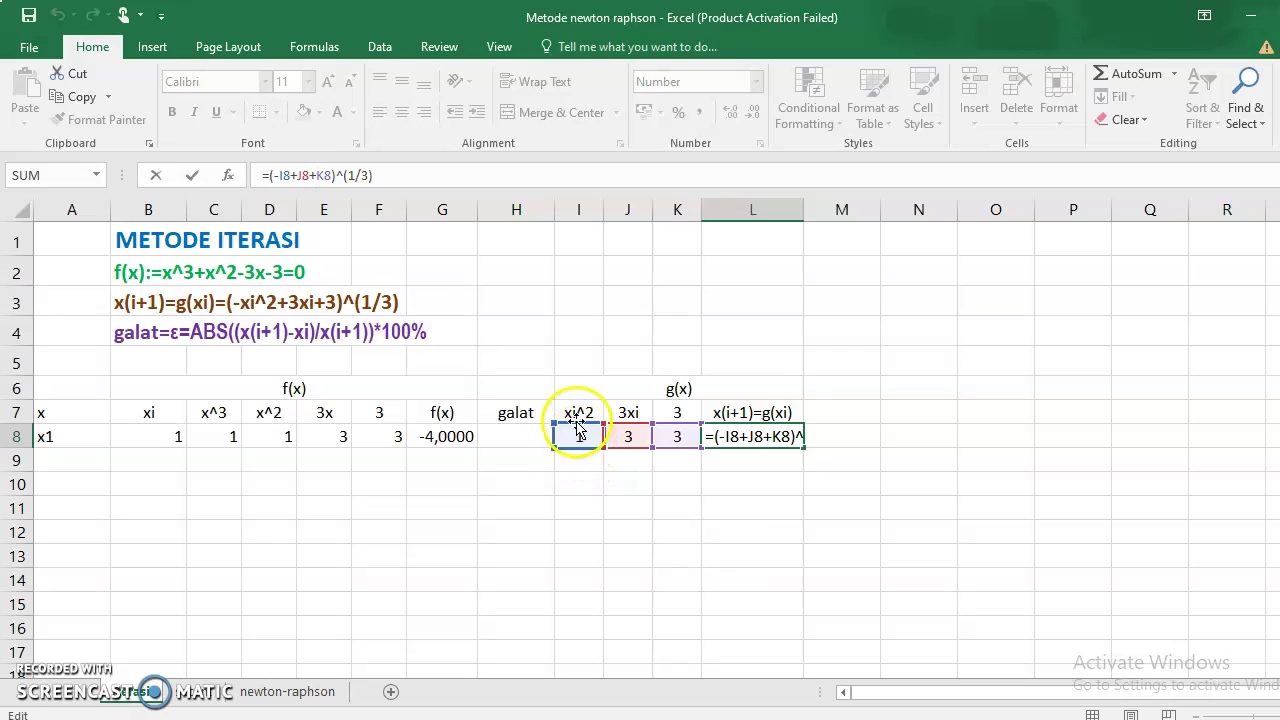
drag(581, 410, 581, 433)
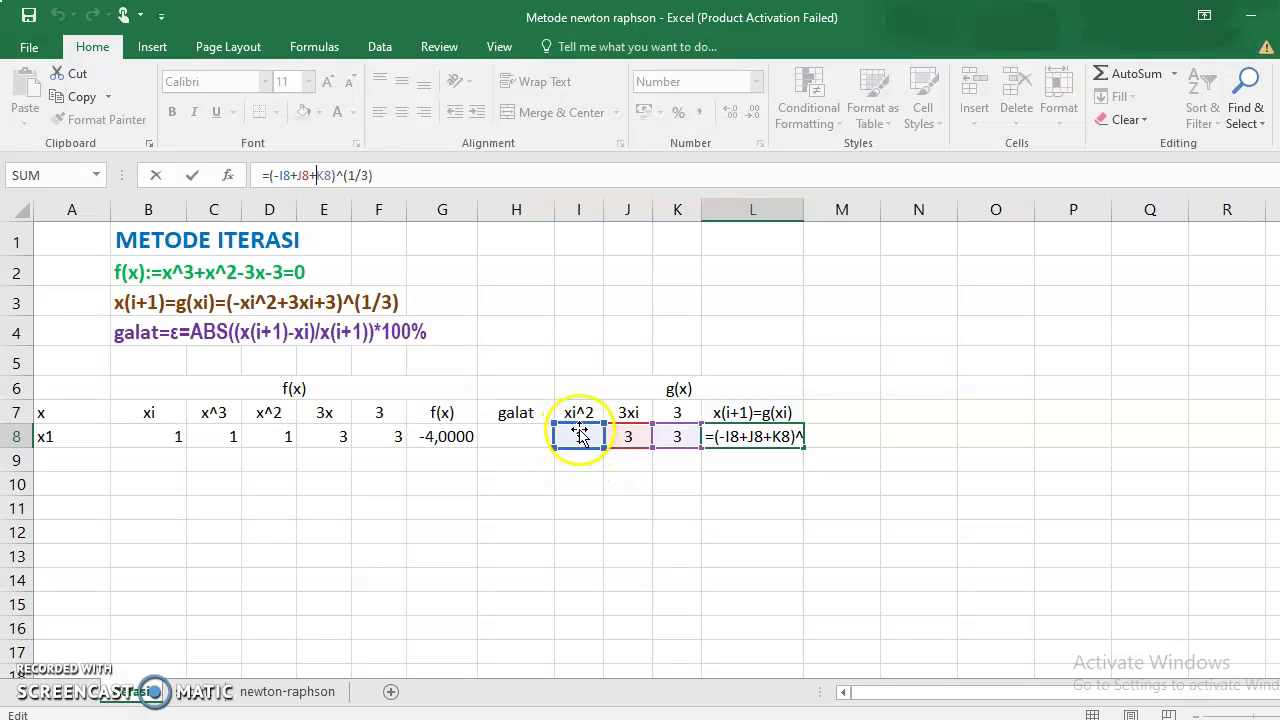
click(628, 437)
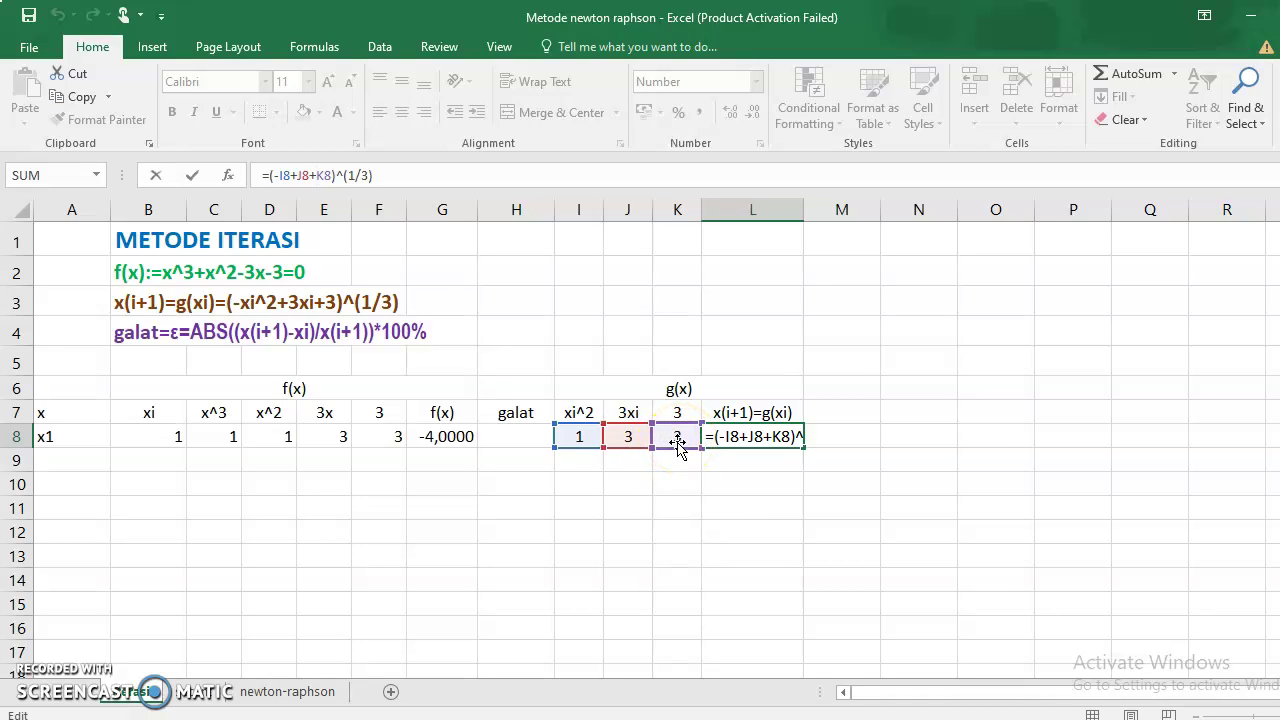
drag(677, 447, 677, 425)
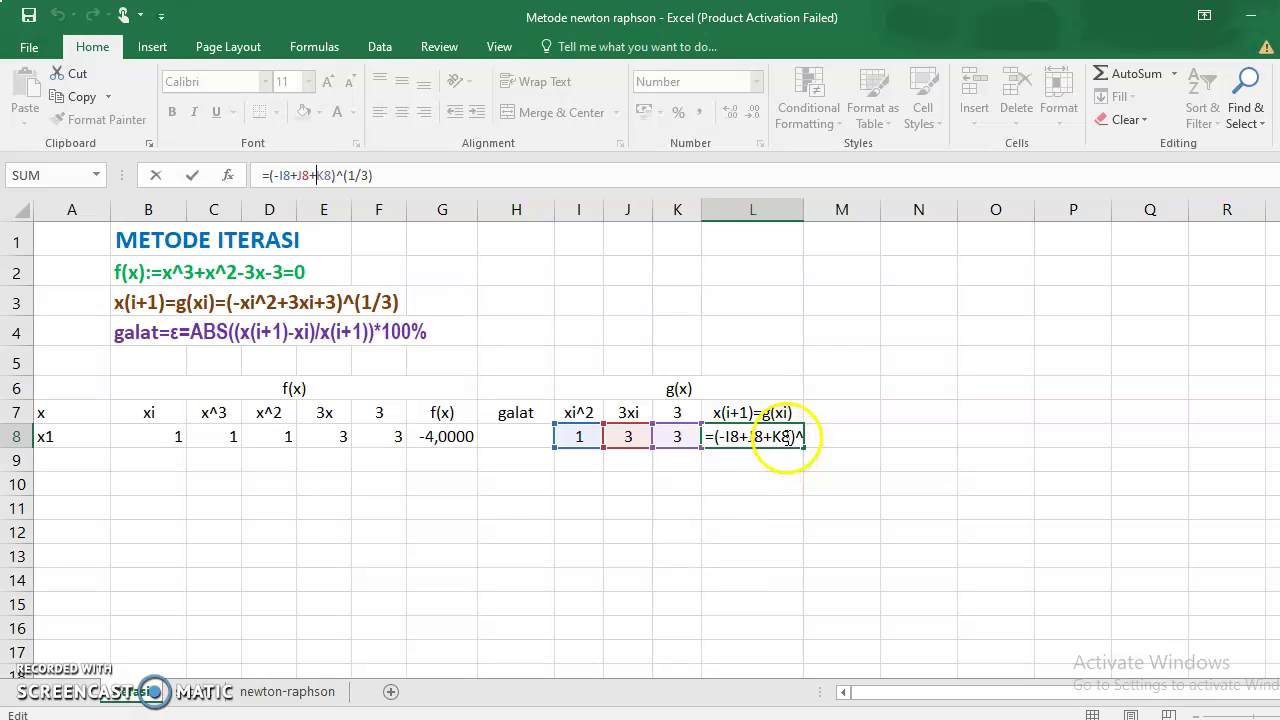
click(385, 177)
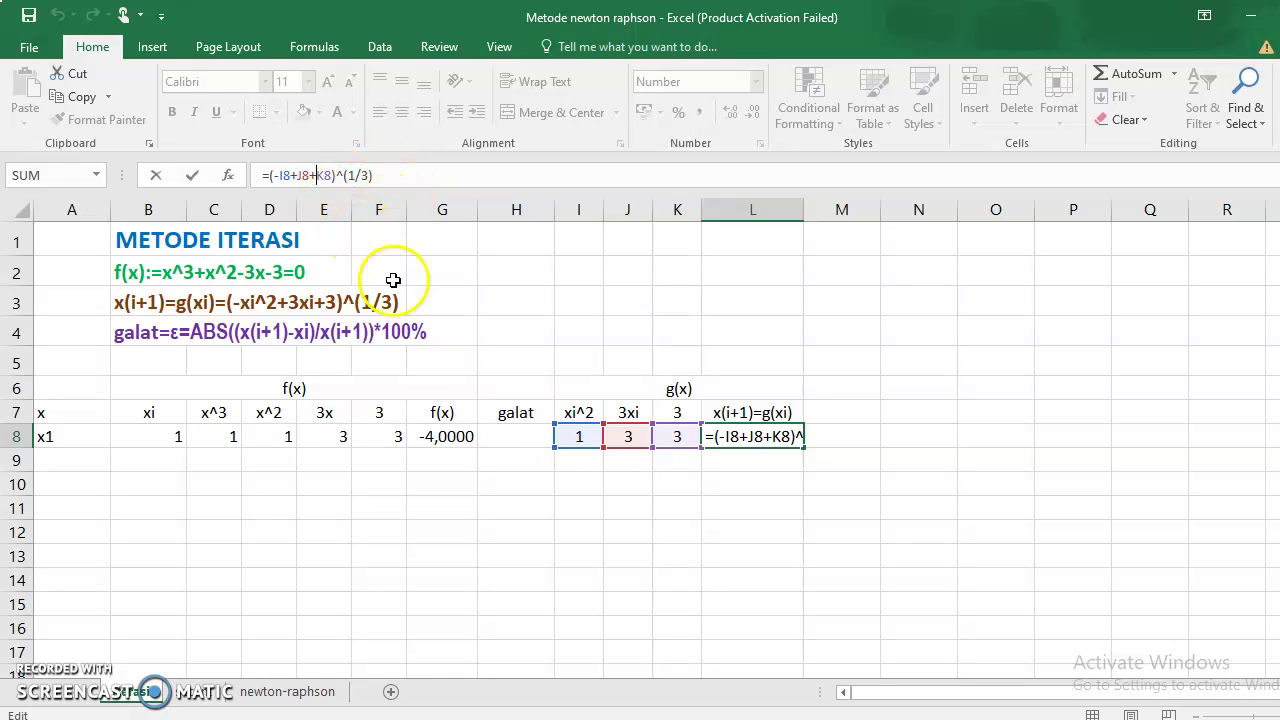
Commit =(-I8+J8+K8)^(1/3) in L8, giving the first g(x) result 1,7100.
mouse_move(467, 715)
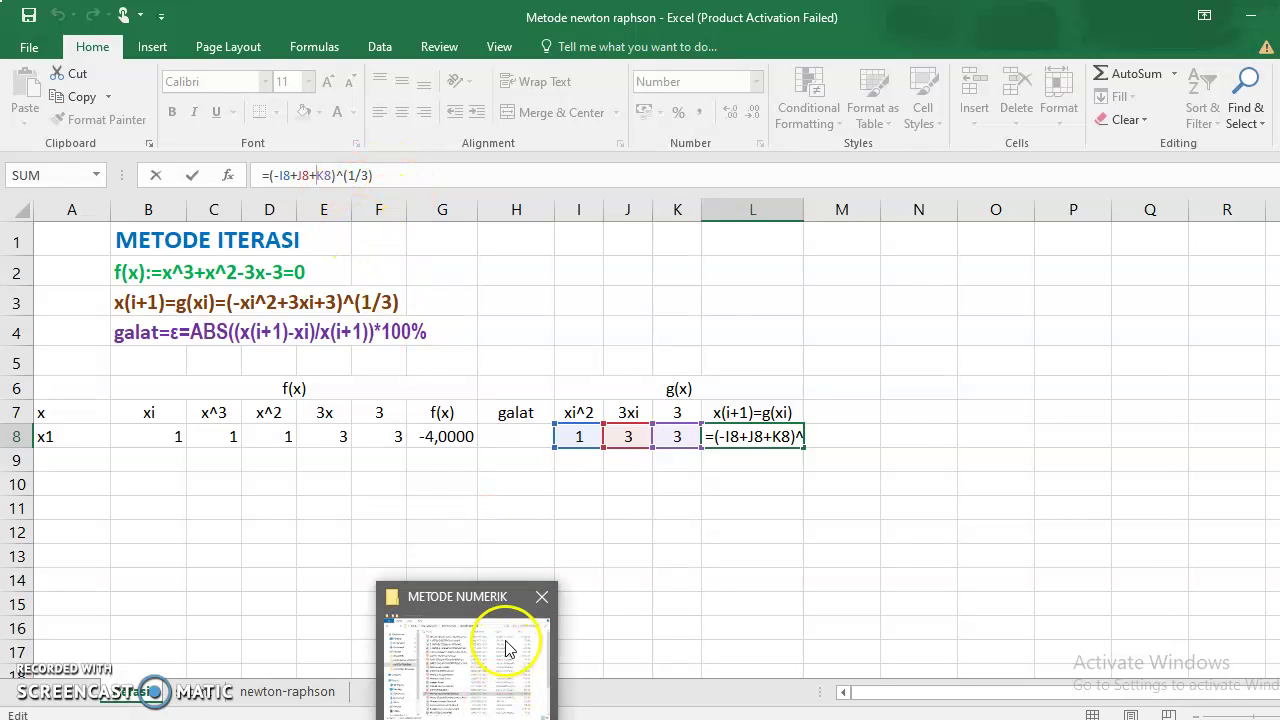
mouse_move(493, 630)
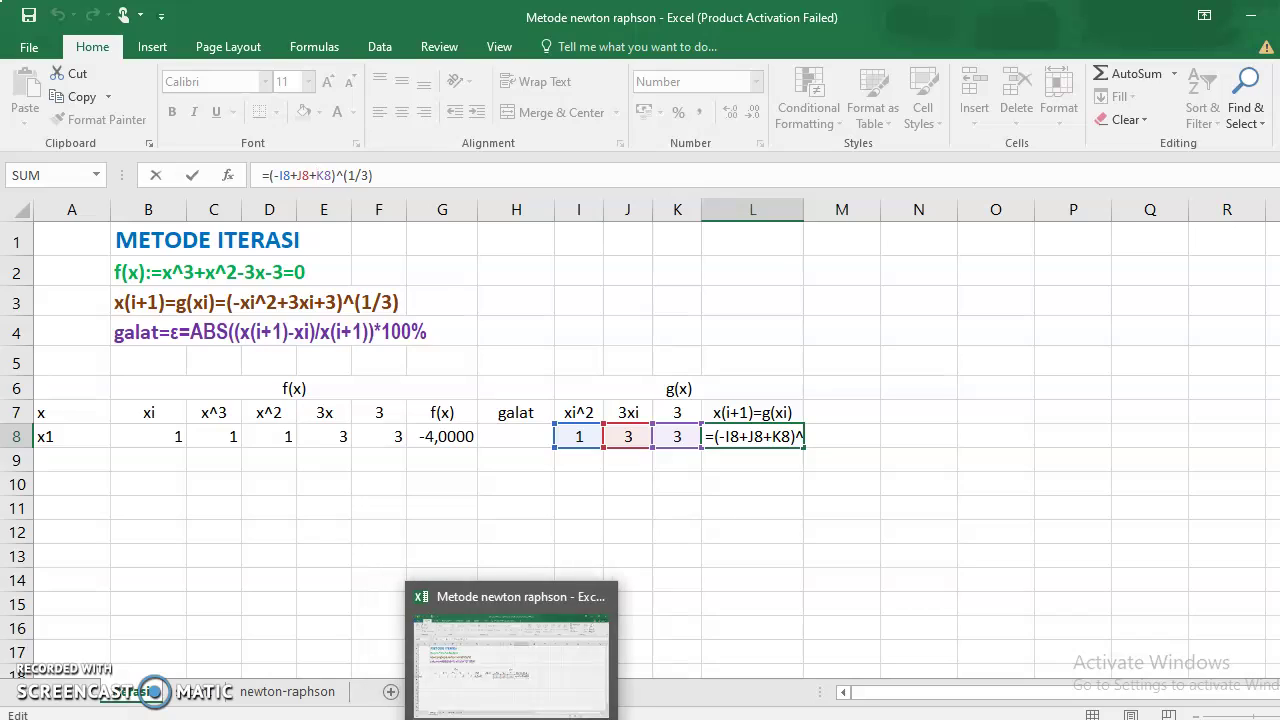
click(510, 640)
key(alt+Tab)
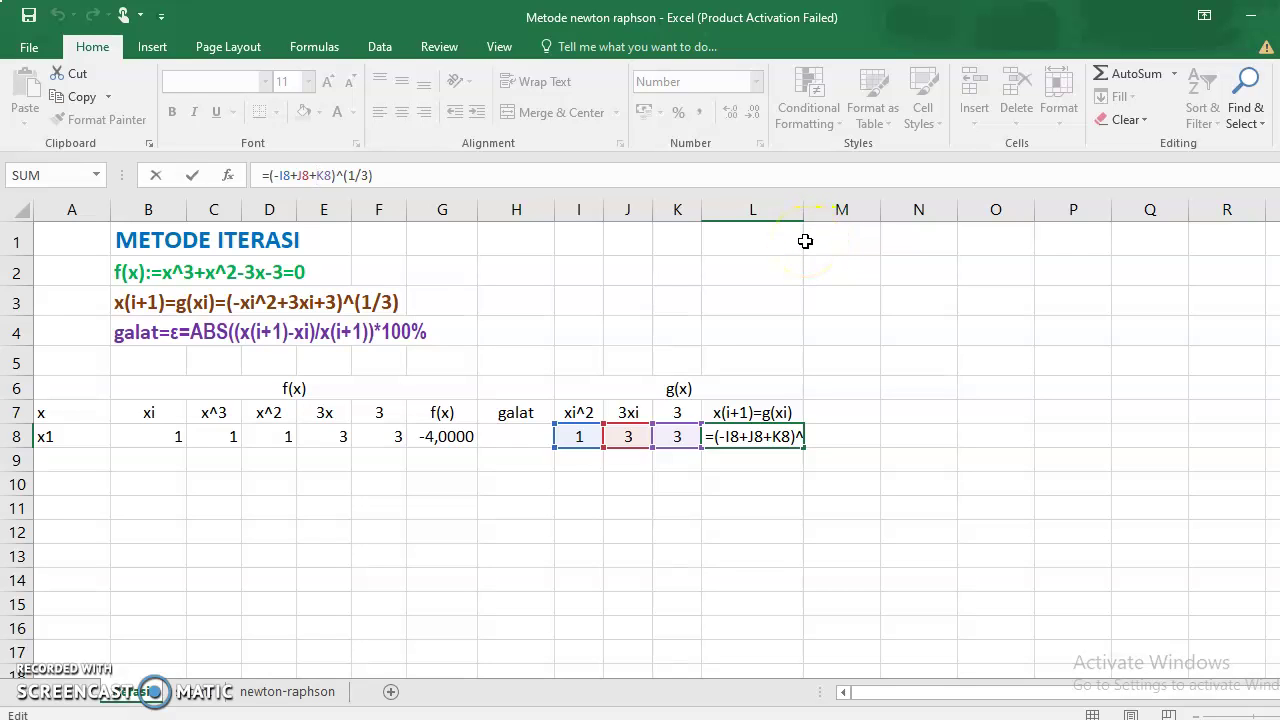
key(Return)
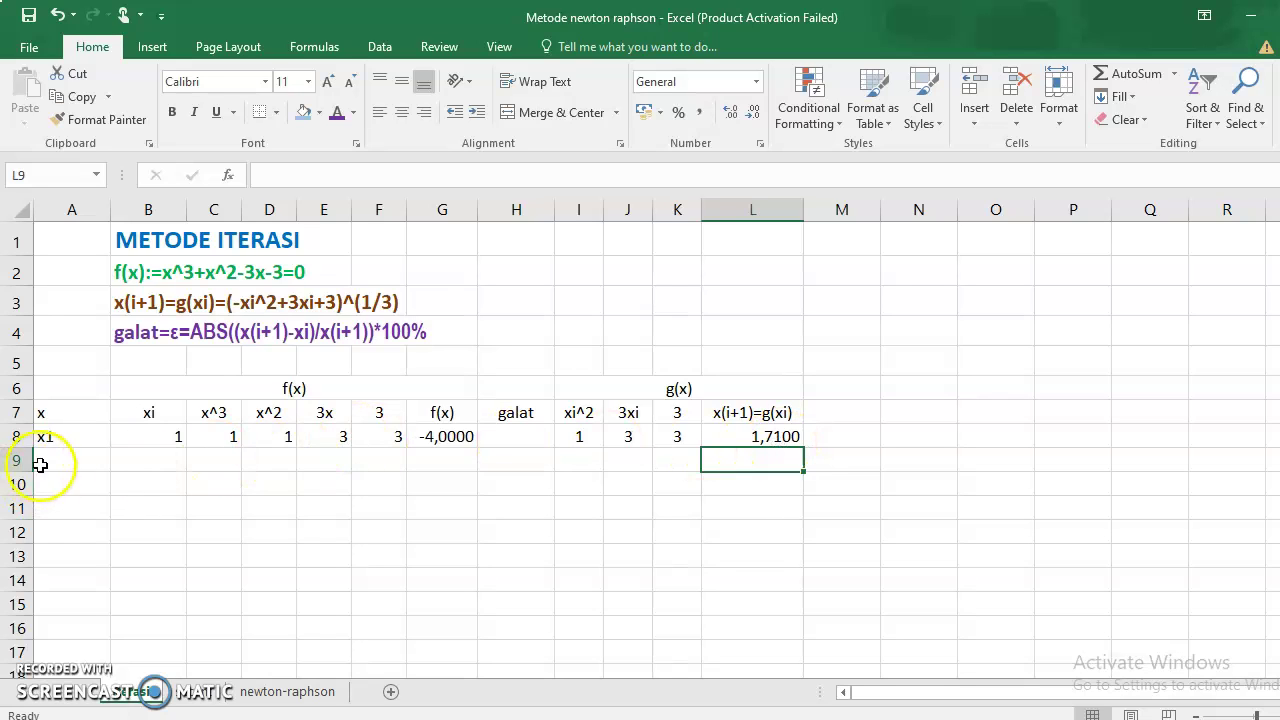
Label the second iteration row x2 in cell A9.
click(78, 462)
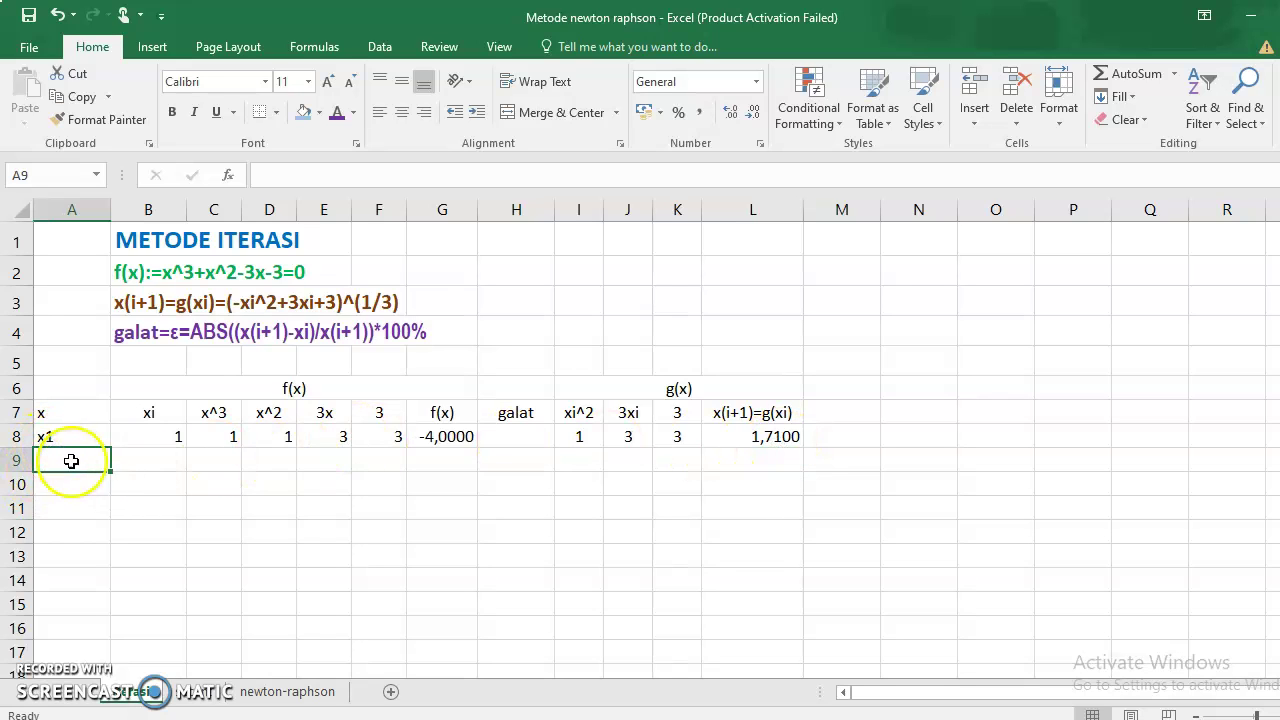
text(x2)
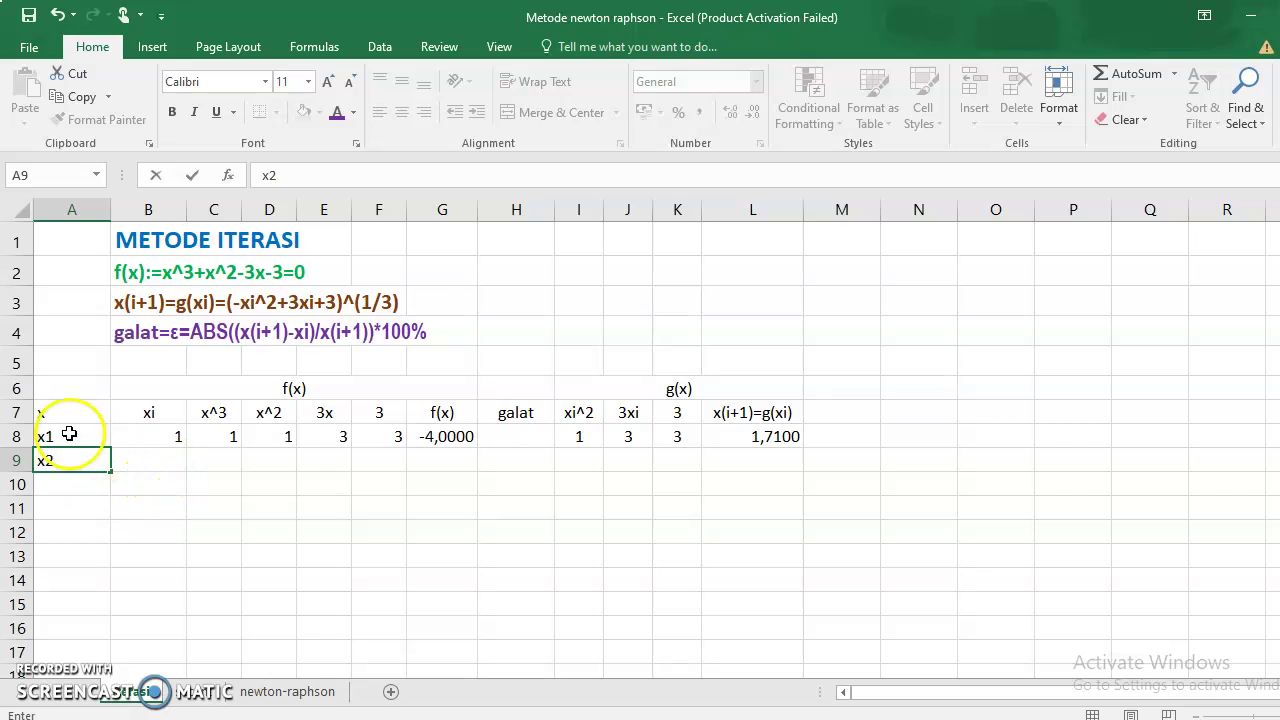
click(74, 440)
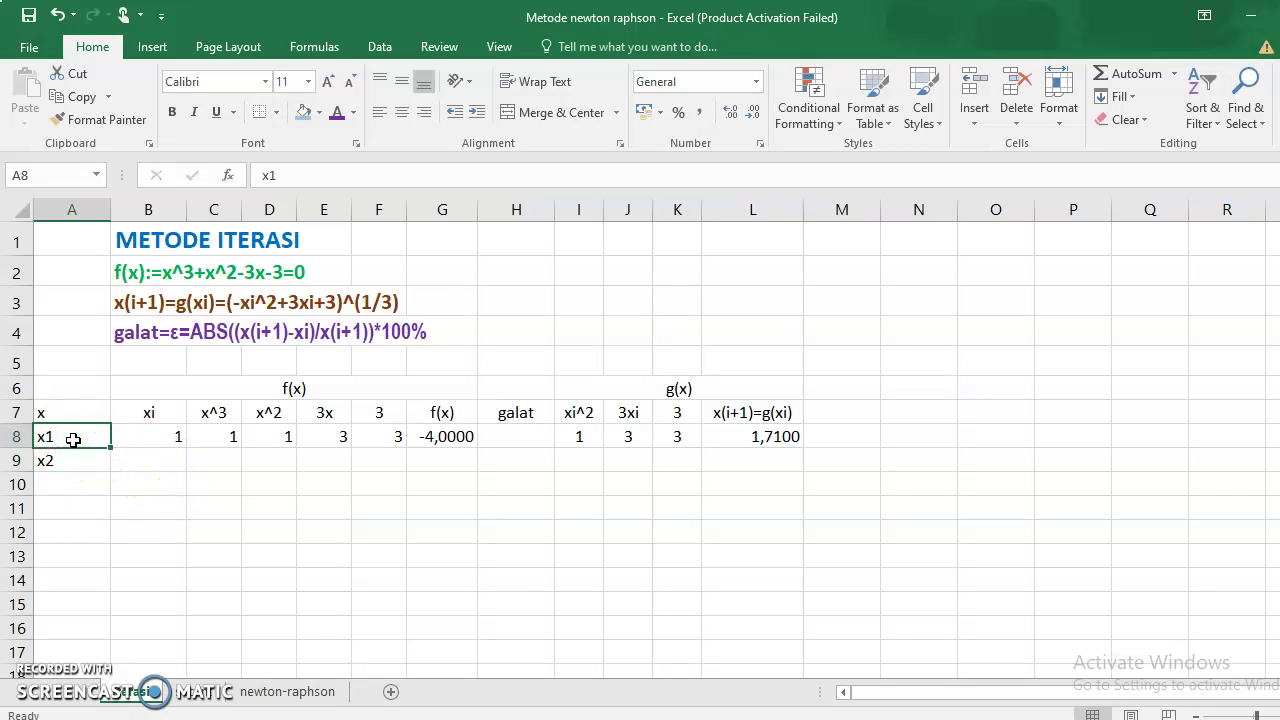
click(94, 457)
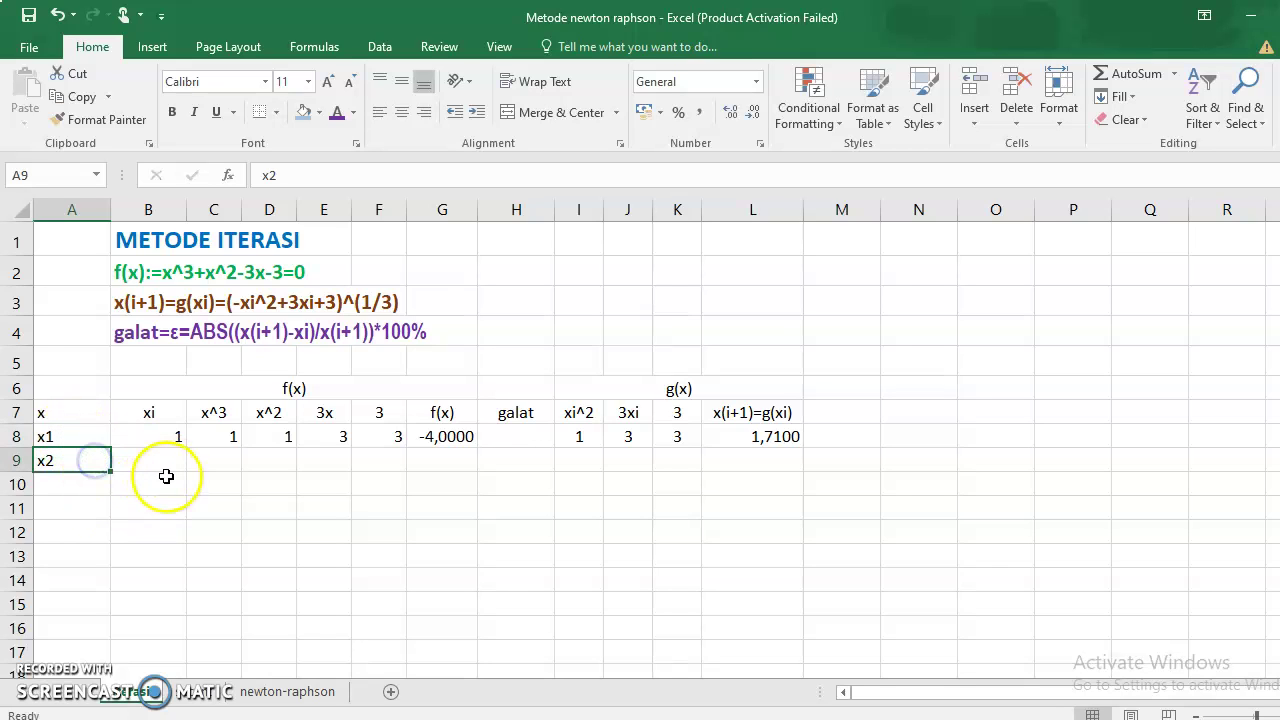
Set B9 to =L8 (1,7100) and fill the x^3 formula from C8 down to C13.
click(166, 462)
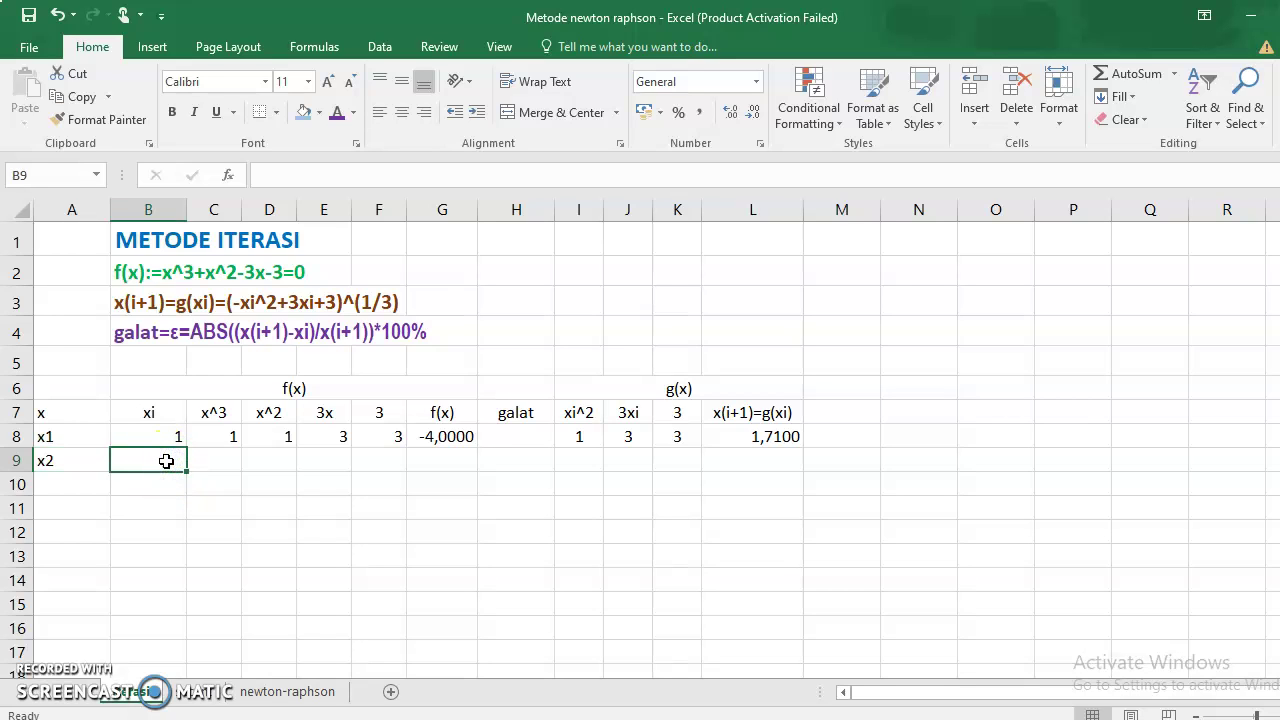
text(=)
click(757, 440)
key(Return)
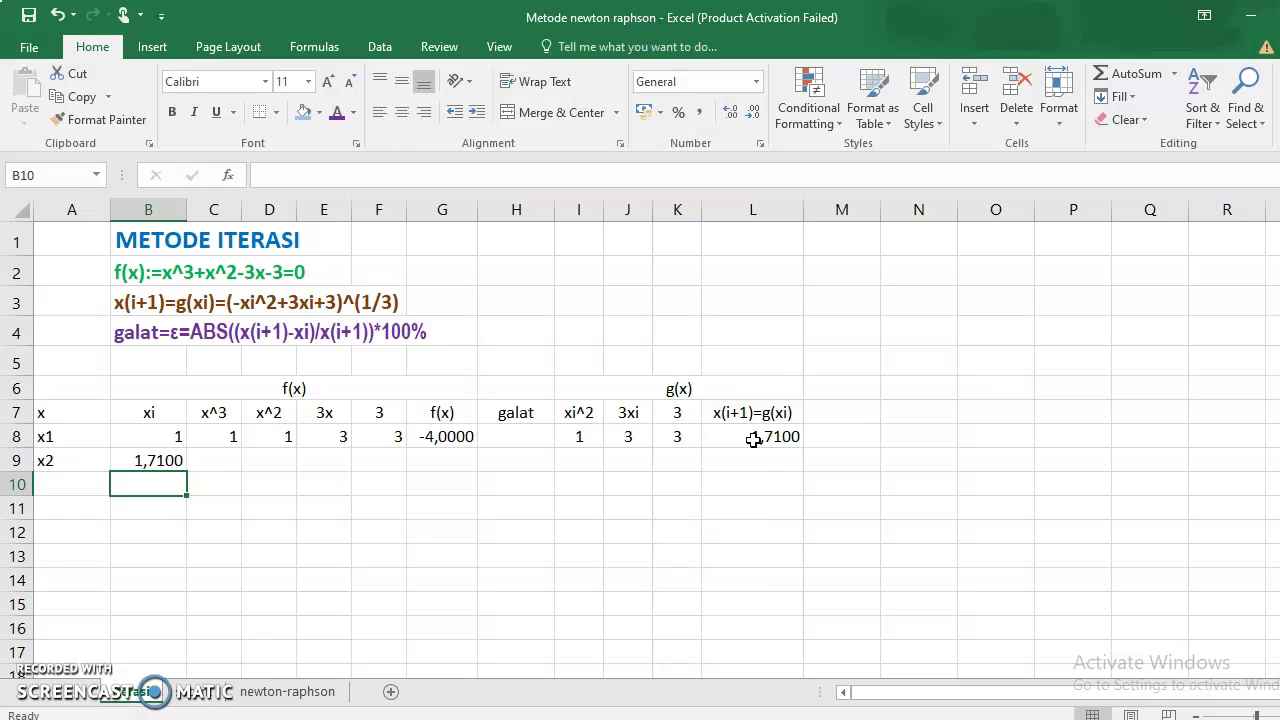
click(223, 440)
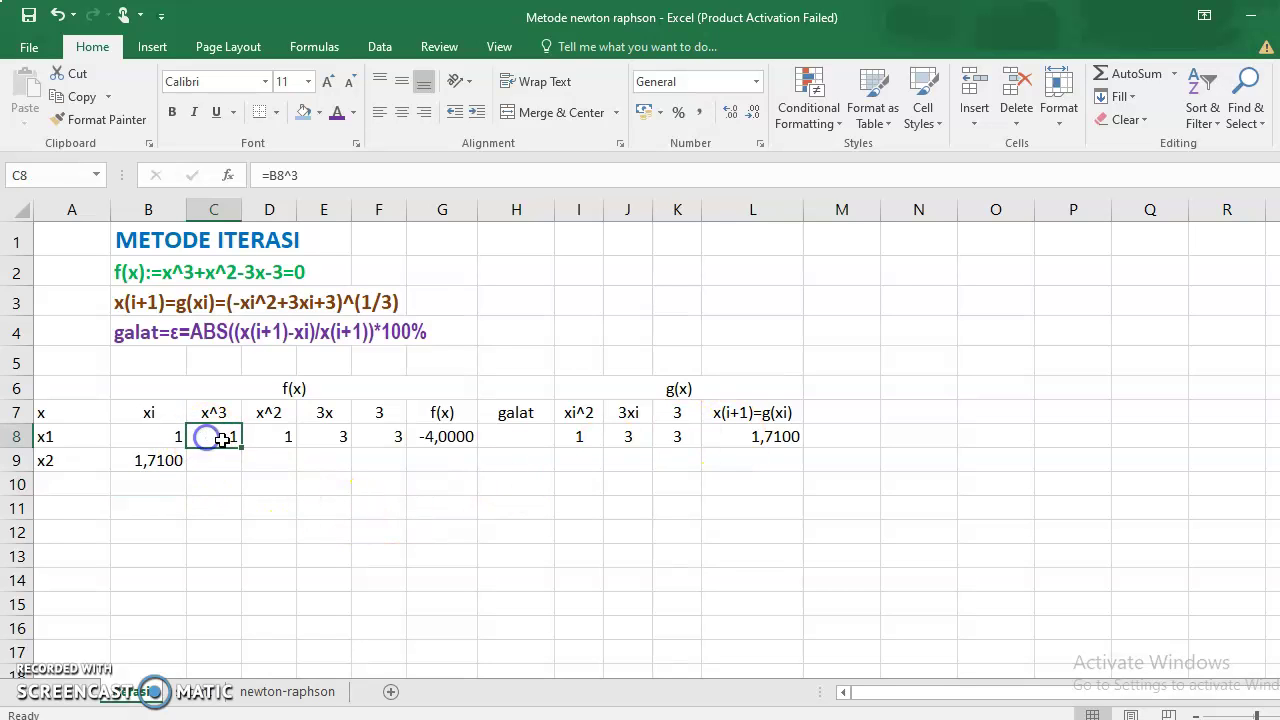
drag(241, 447, 228, 575)
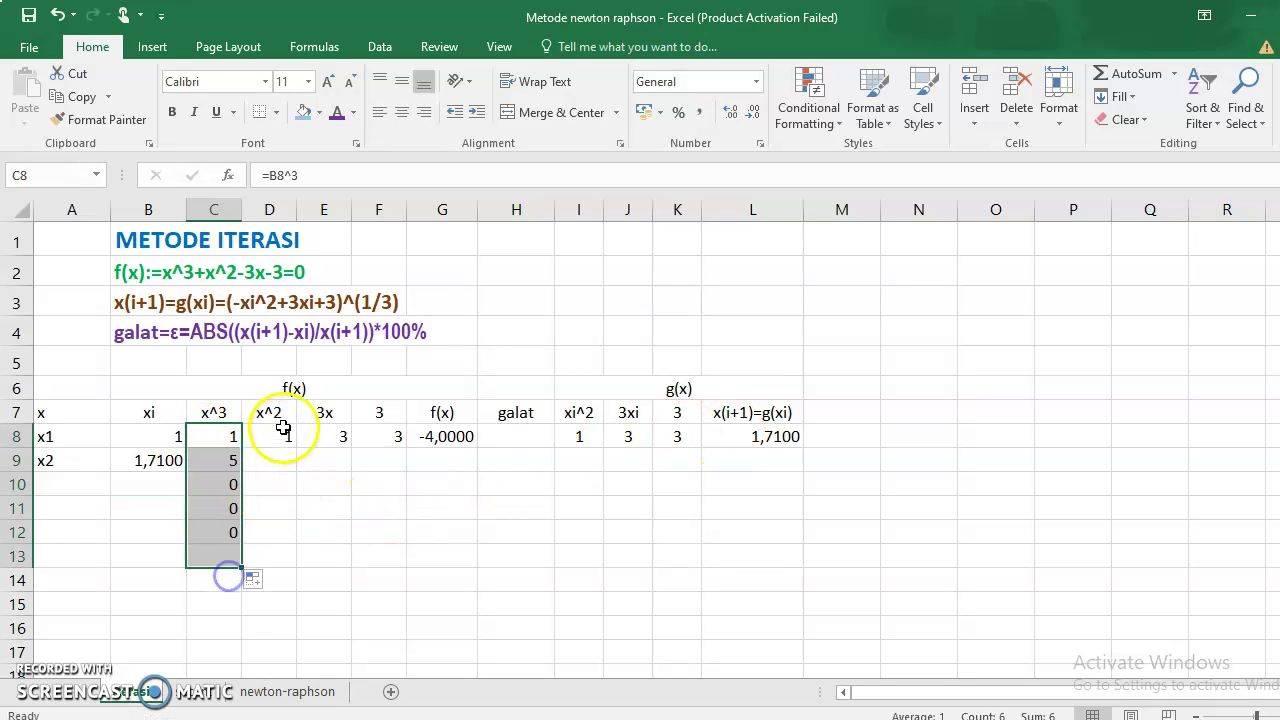
Fill the x^2, 3x, constant 3 and f(x) columns (D8:G8) down to row 13.
click(283, 428)
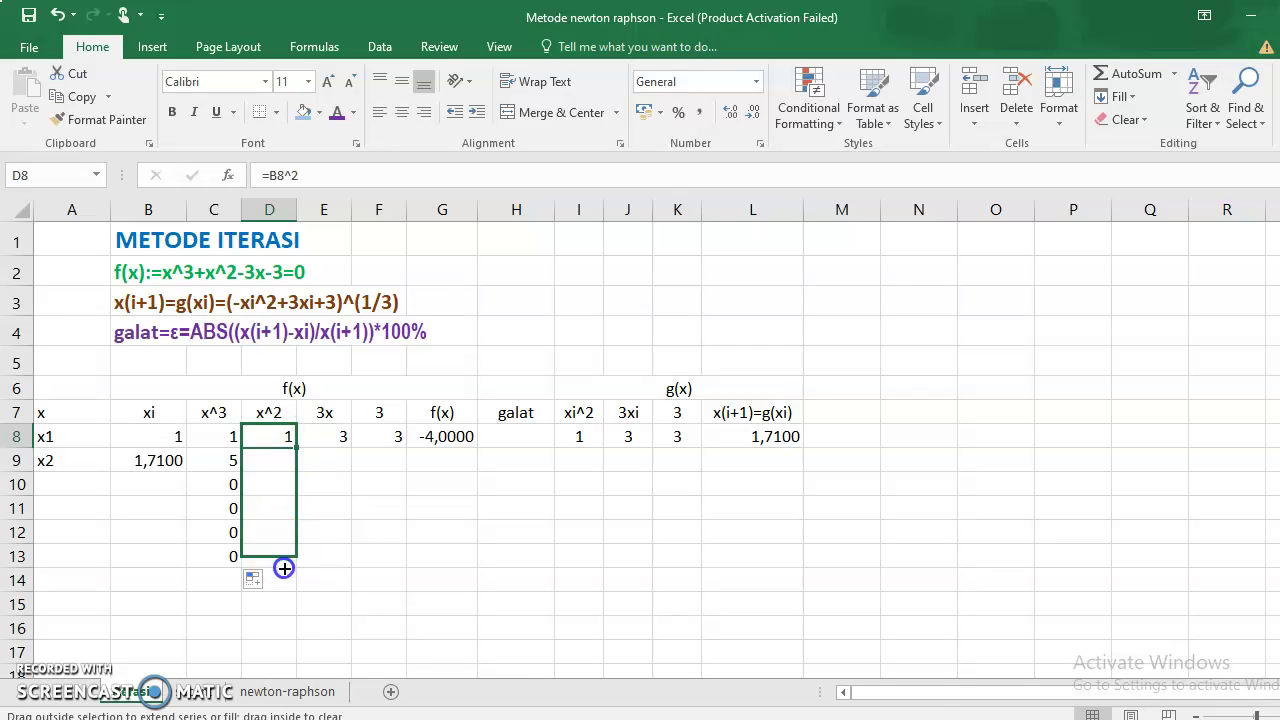
drag(298, 451, 290, 565)
click(335, 438)
drag(351, 447, 330, 570)
click(388, 436)
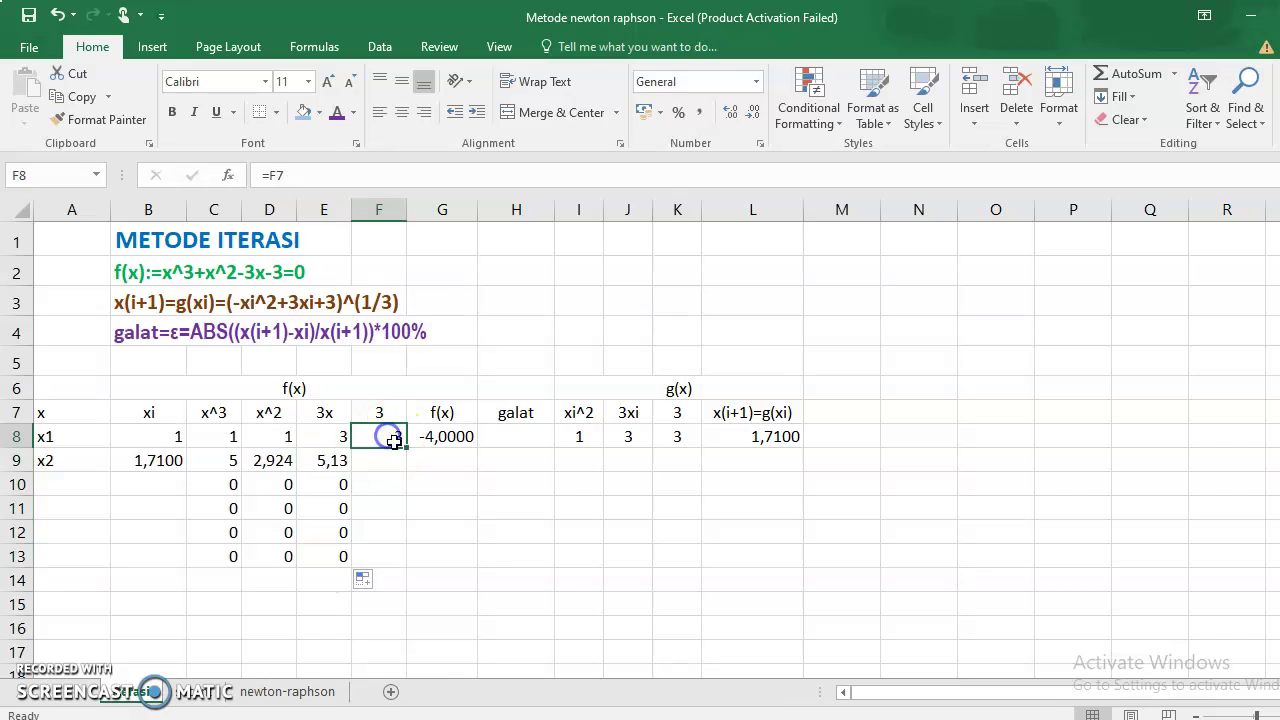
drag(404, 447, 390, 566)
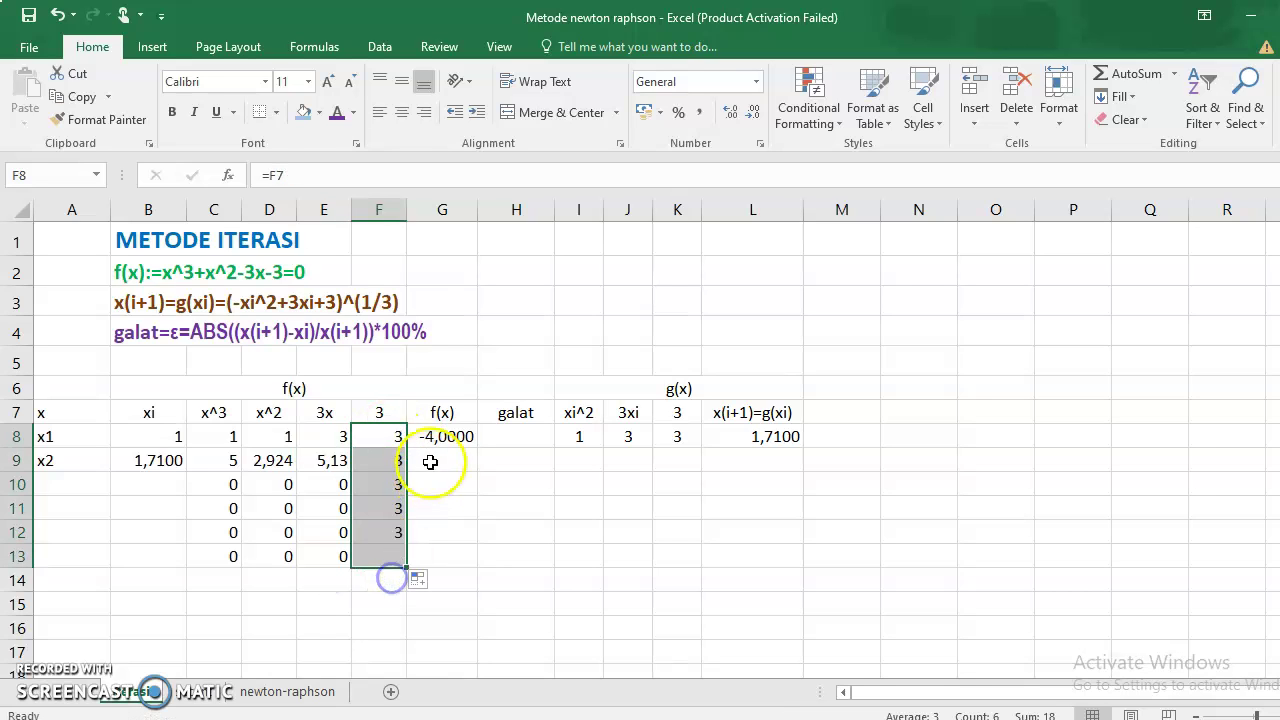
click(437, 433)
drag(477, 447, 463, 575)
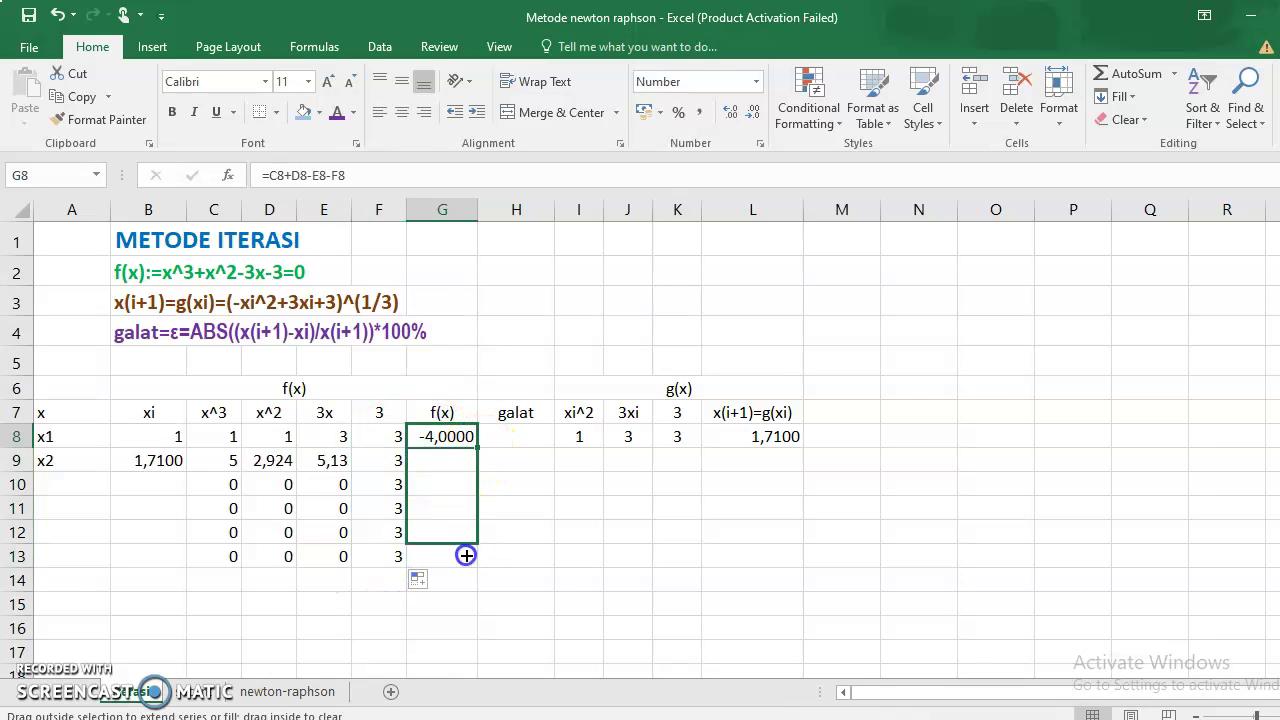
Fill the xi^2, 3xi, constant 3 and g(x) columns (I8:L8) down to row 13.
click(576, 436)
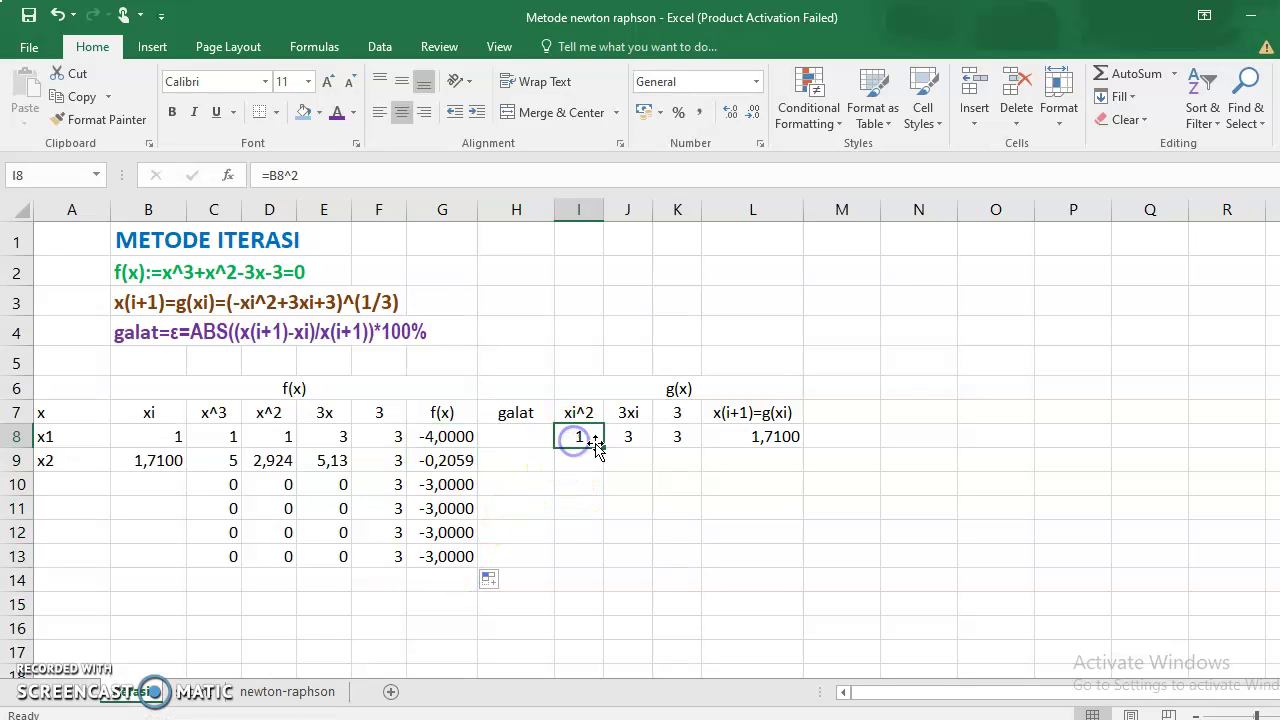
drag(603, 447, 603, 566)
click(636, 434)
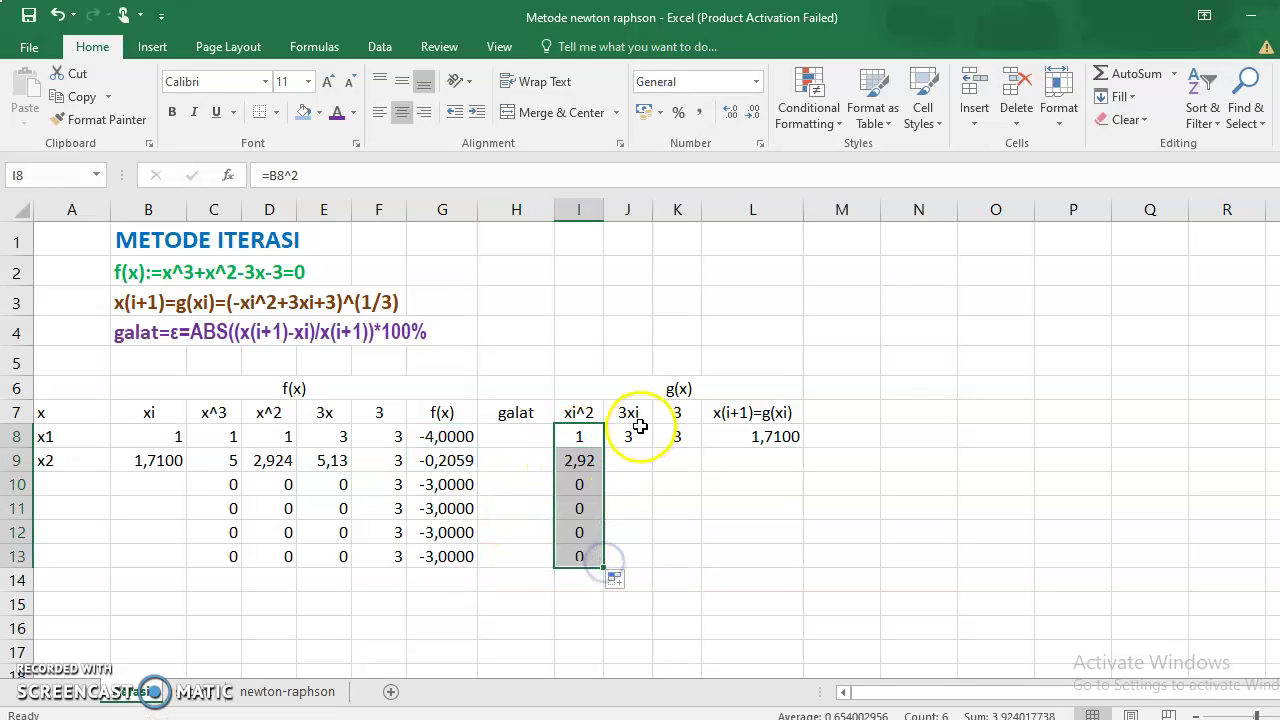
drag(648, 449, 648, 566)
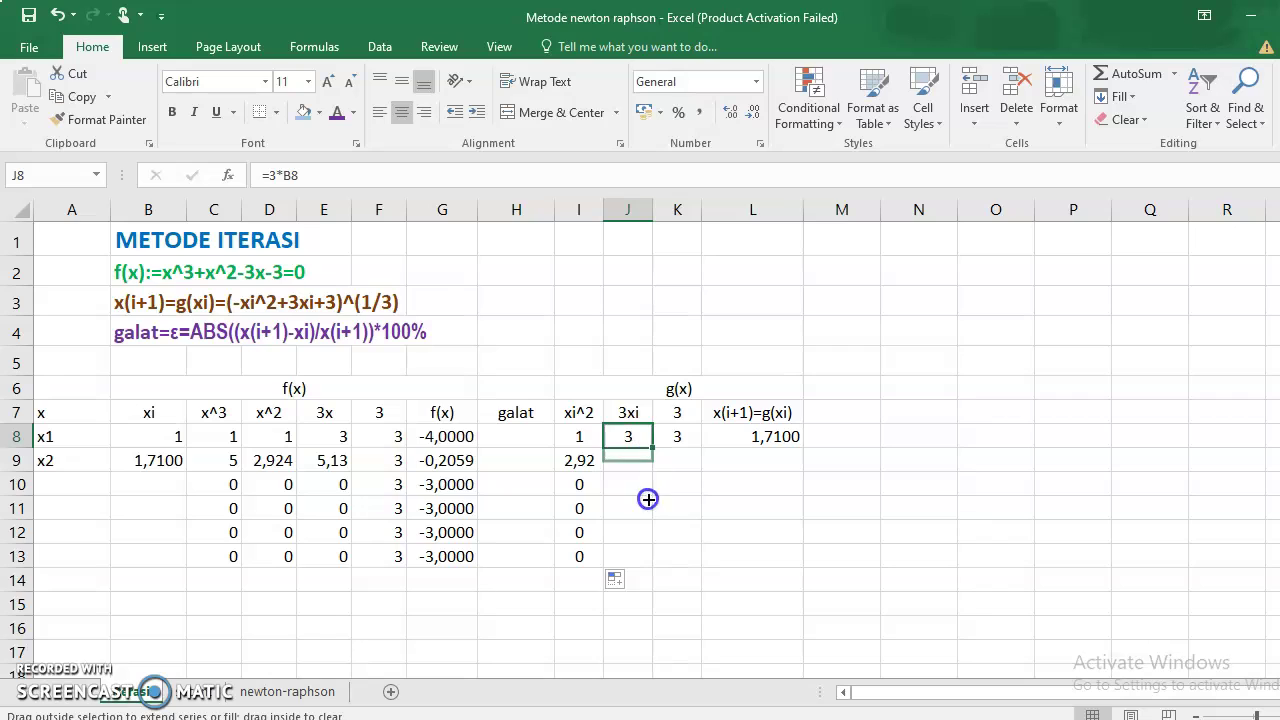
click(686, 440)
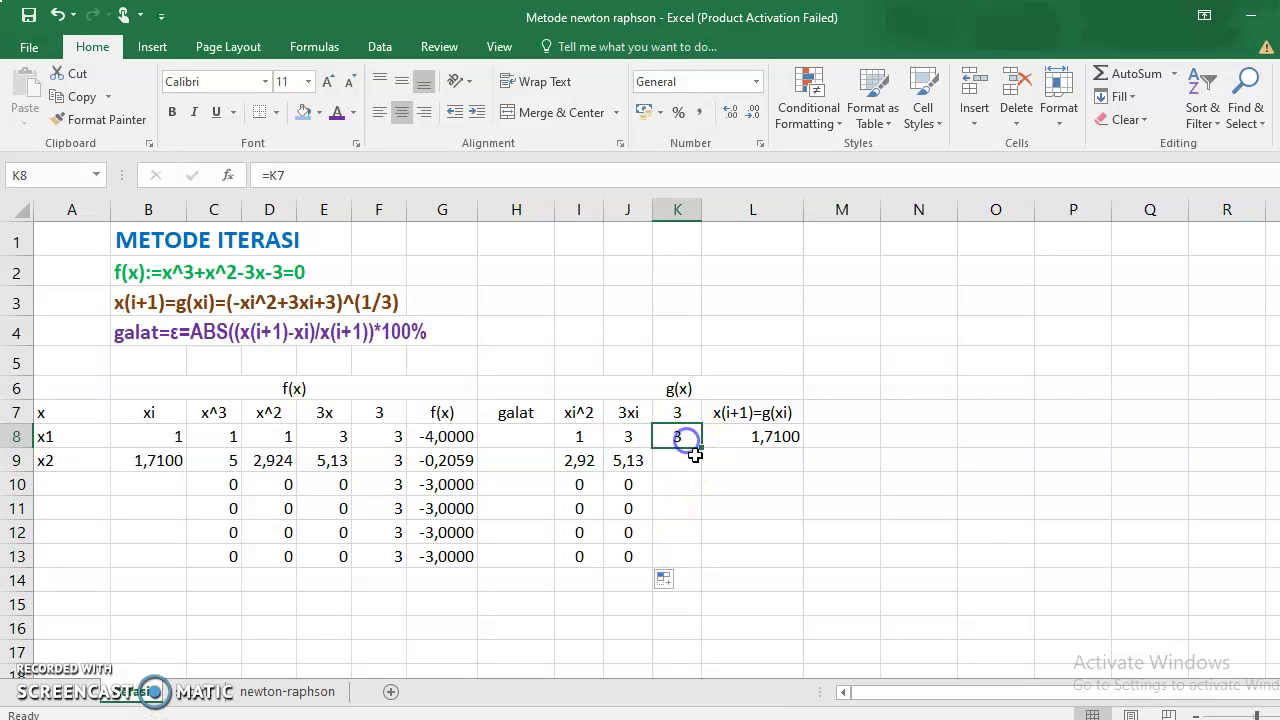
drag(700, 451, 700, 568)
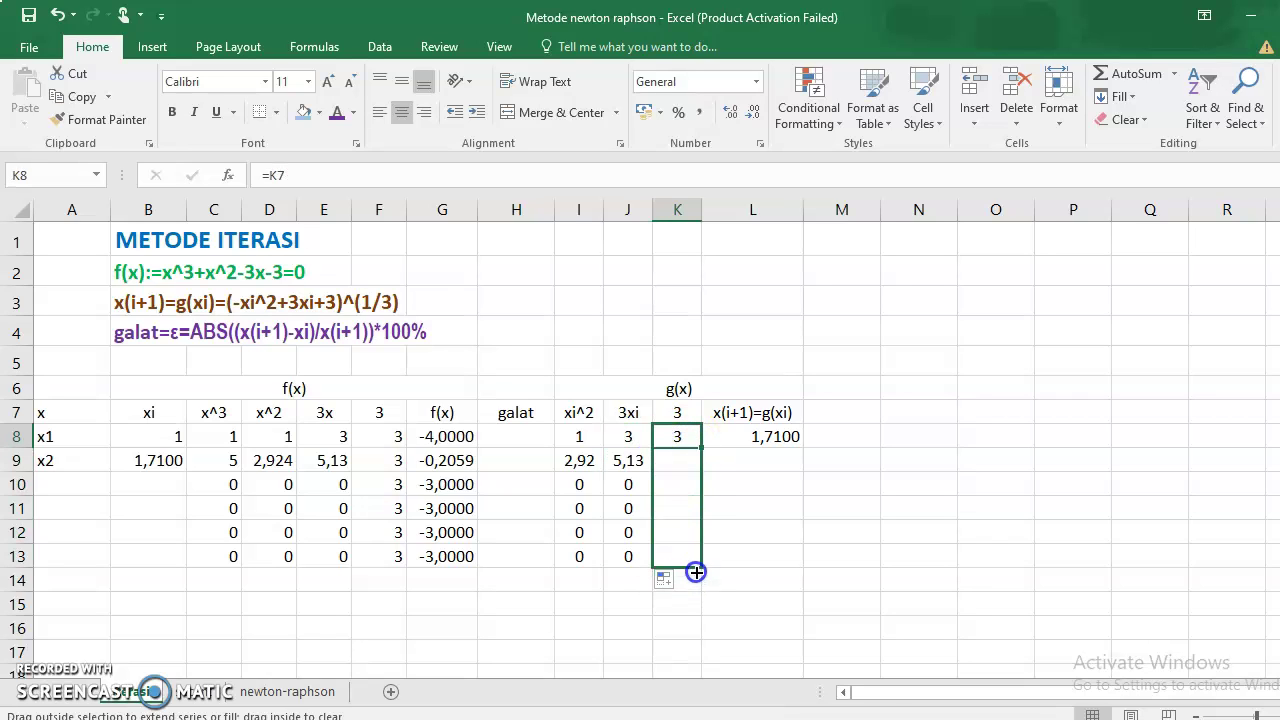
click(787, 434)
click(822, 450)
click(791, 436)
drag(813, 449, 793, 566)
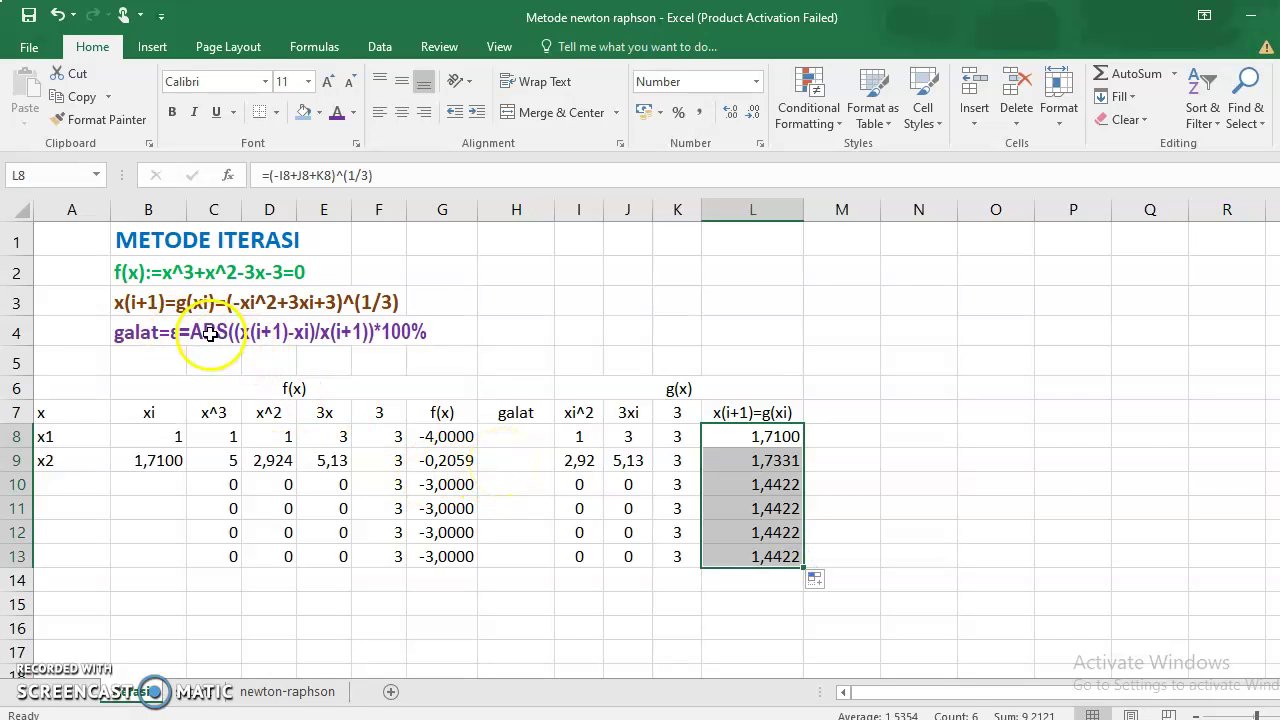
click(522, 460)
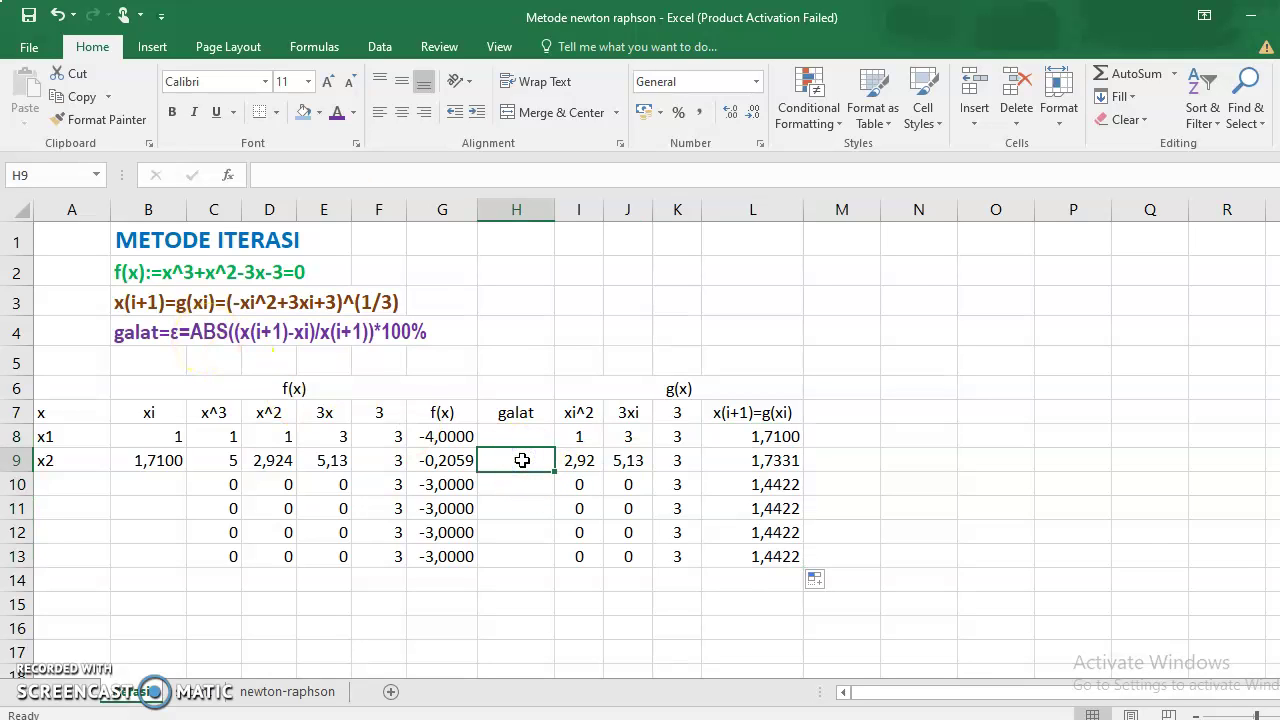
Enter =abs((B9-B8)/B9)*100 in H9 as the x2 error, showing 41,5196.
text(=a)
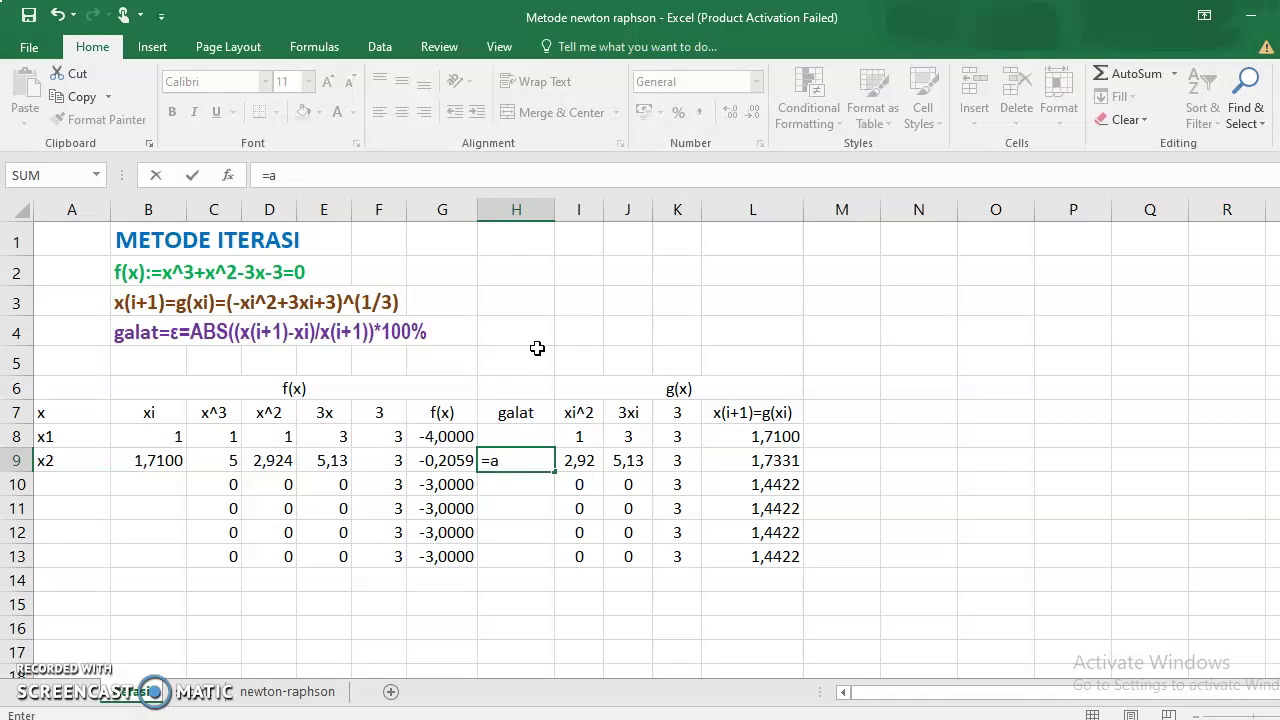
text(bs)
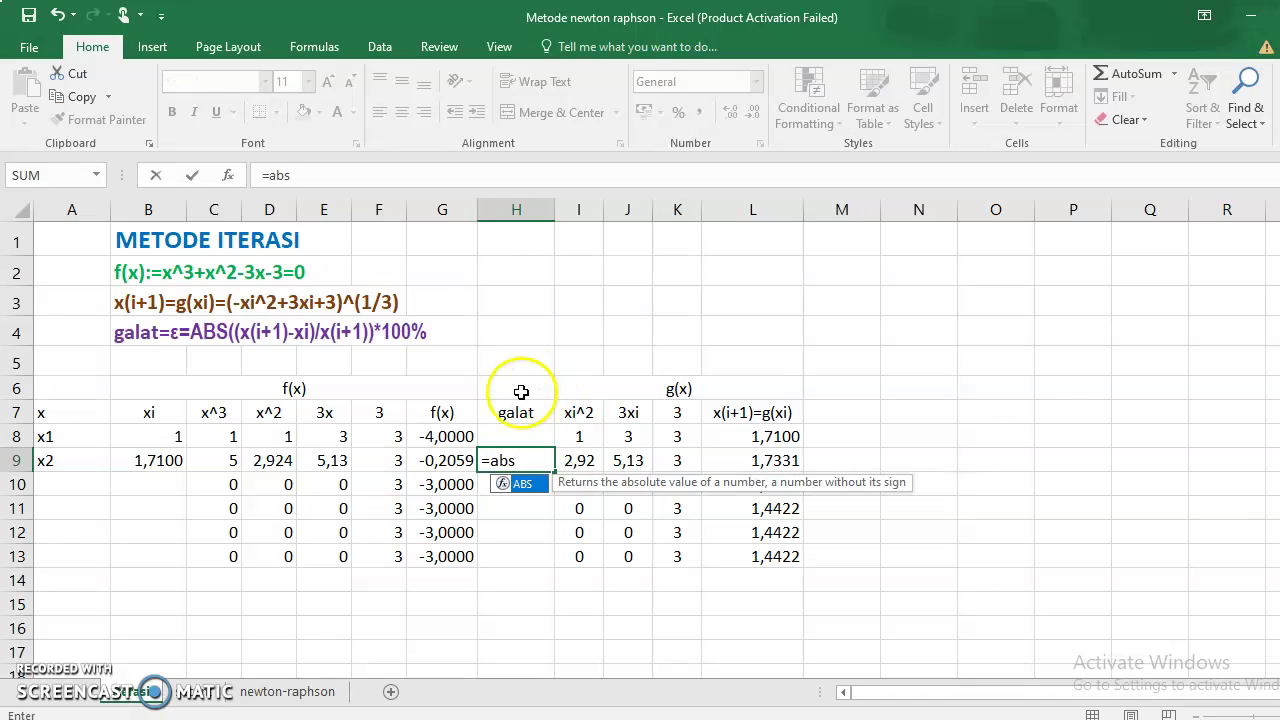
click(523, 466)
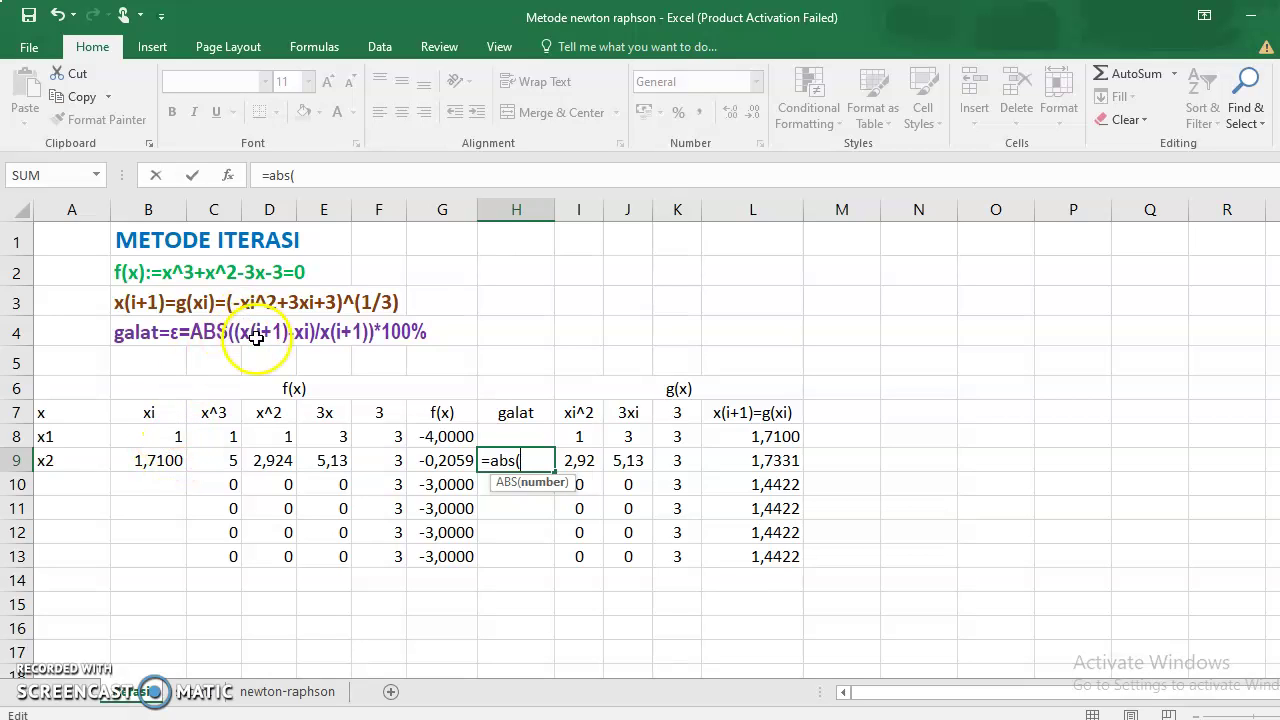
click(182, 464)
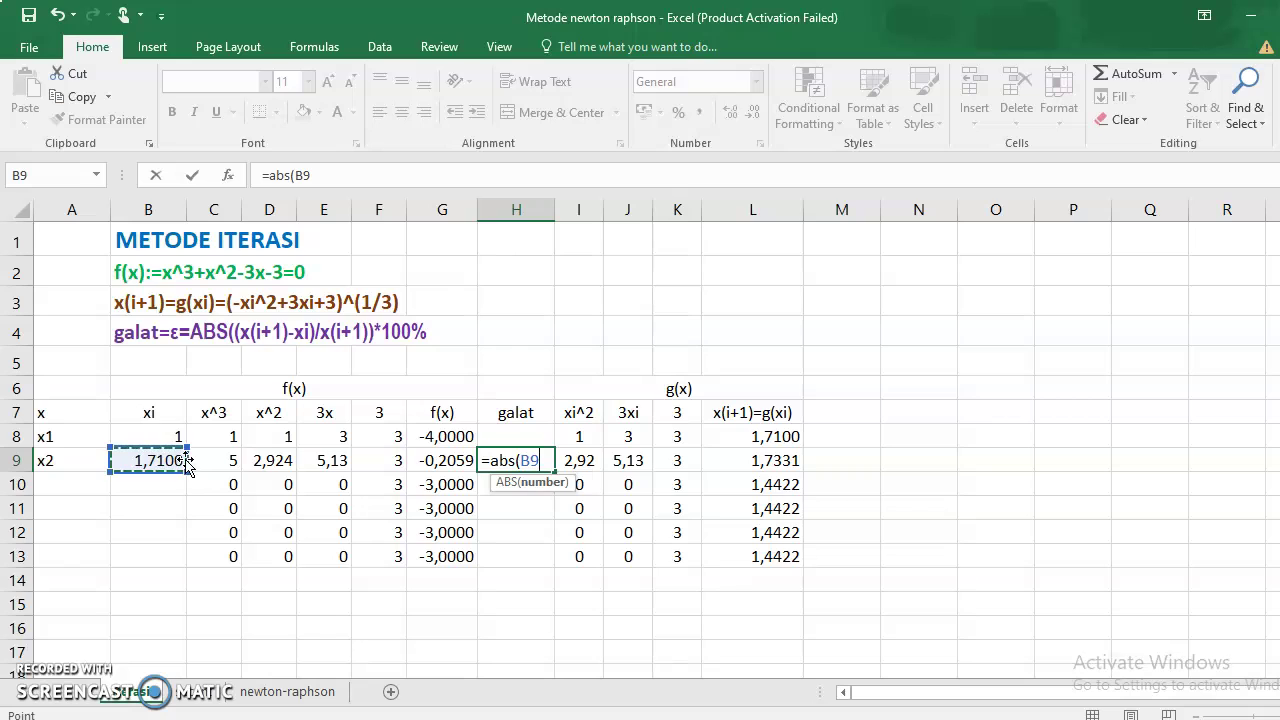
click(164, 432)
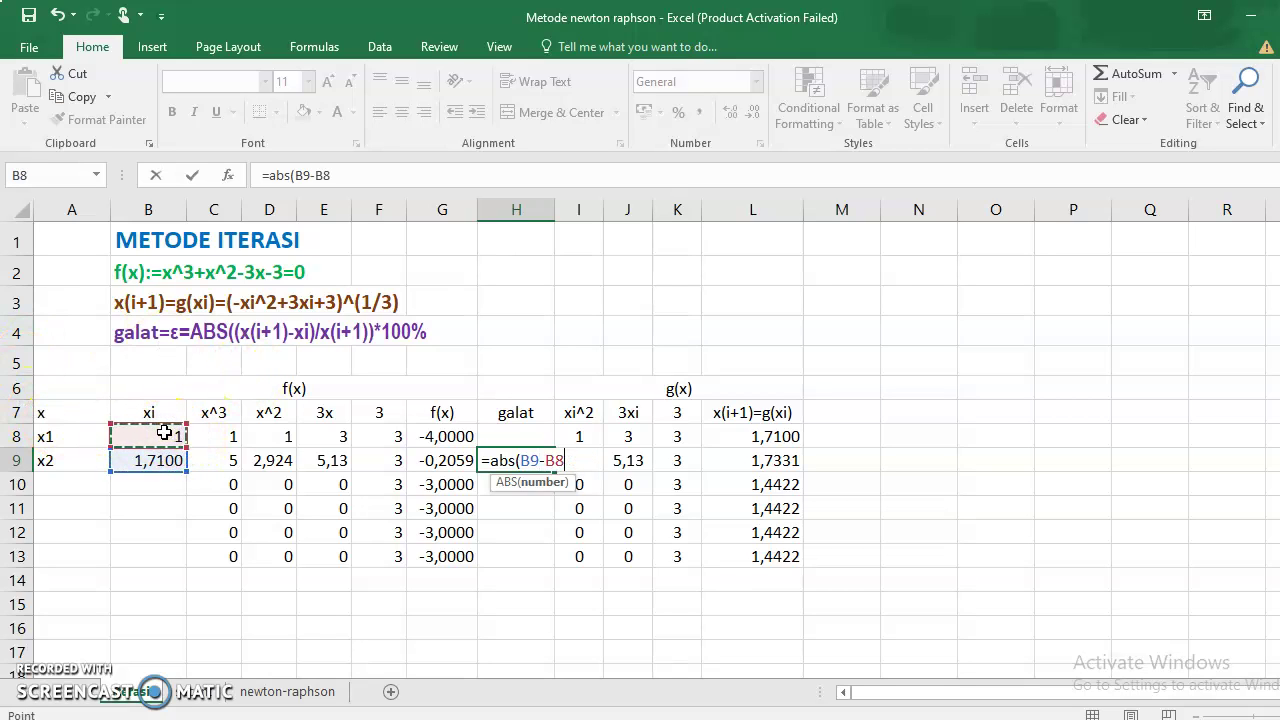
text(/)
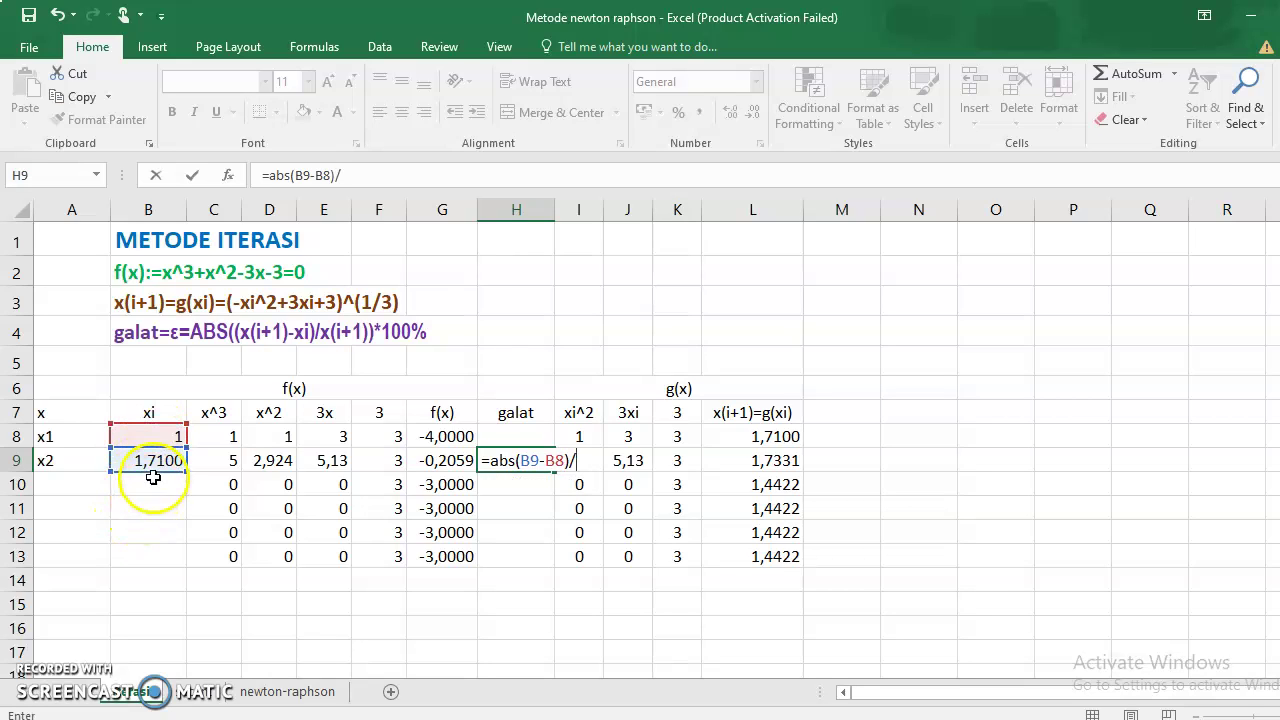
click(155, 460)
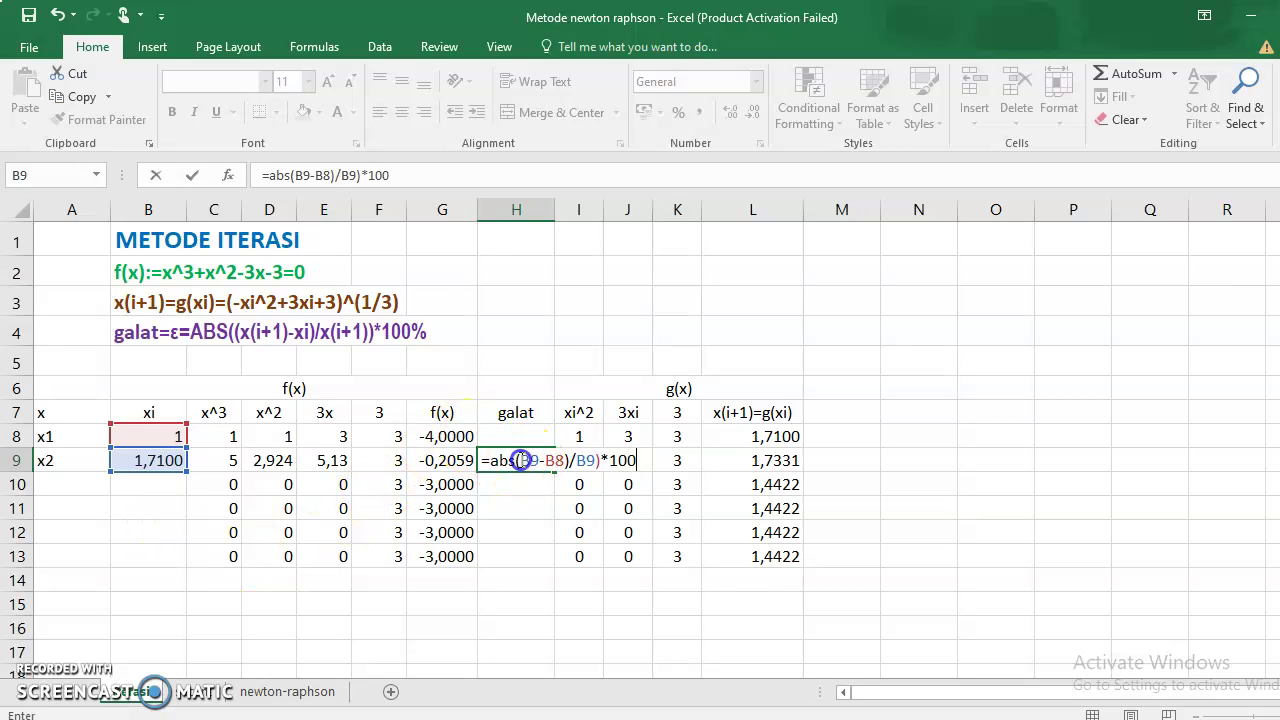
click(521, 460)
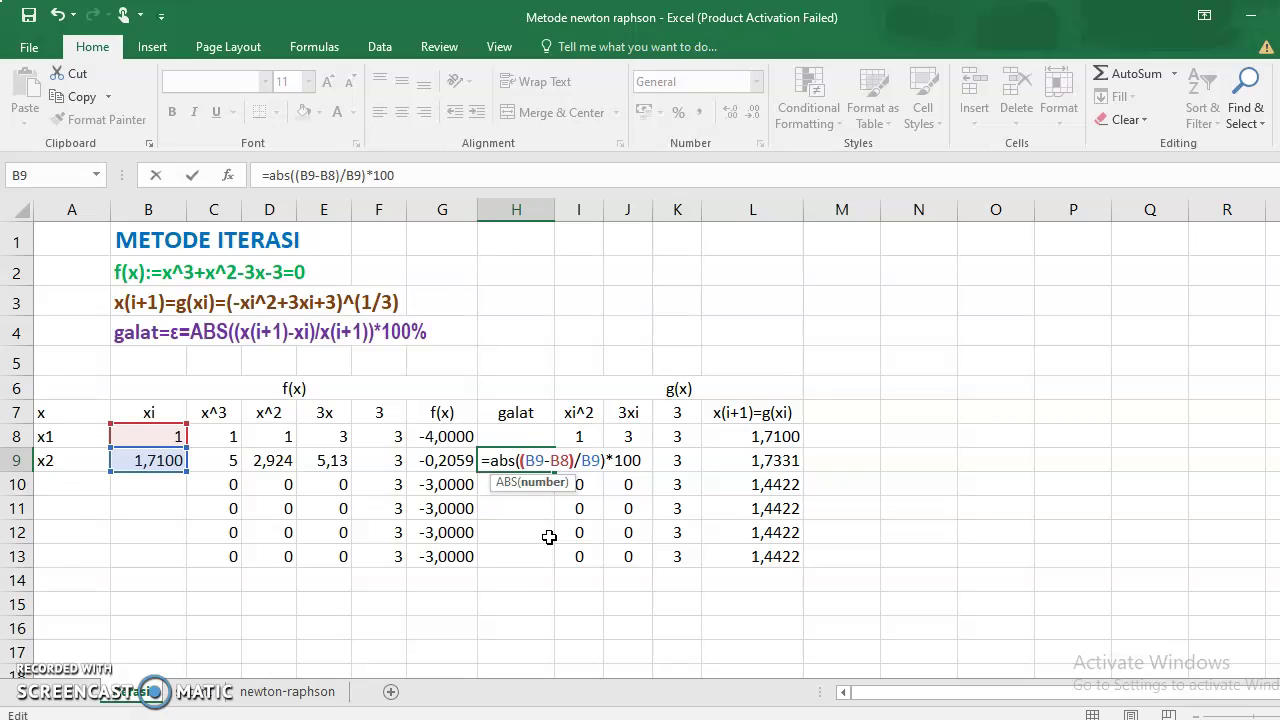
text(()
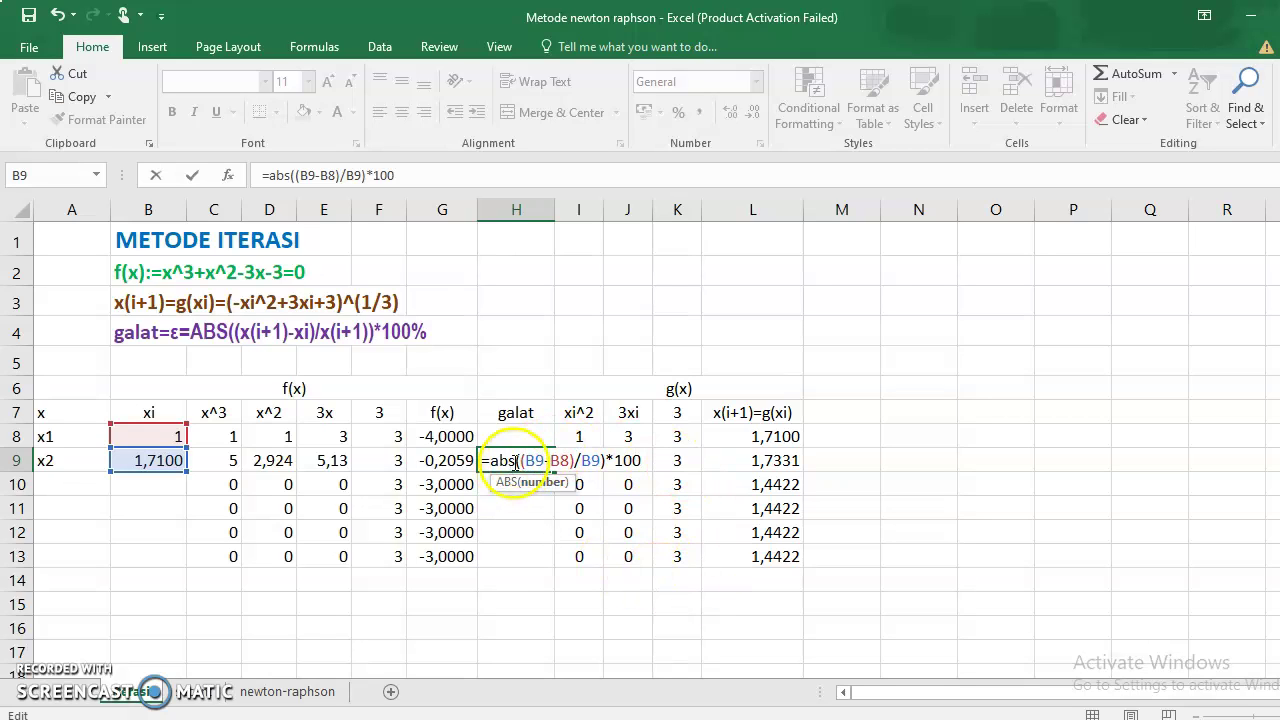
click(514, 460)
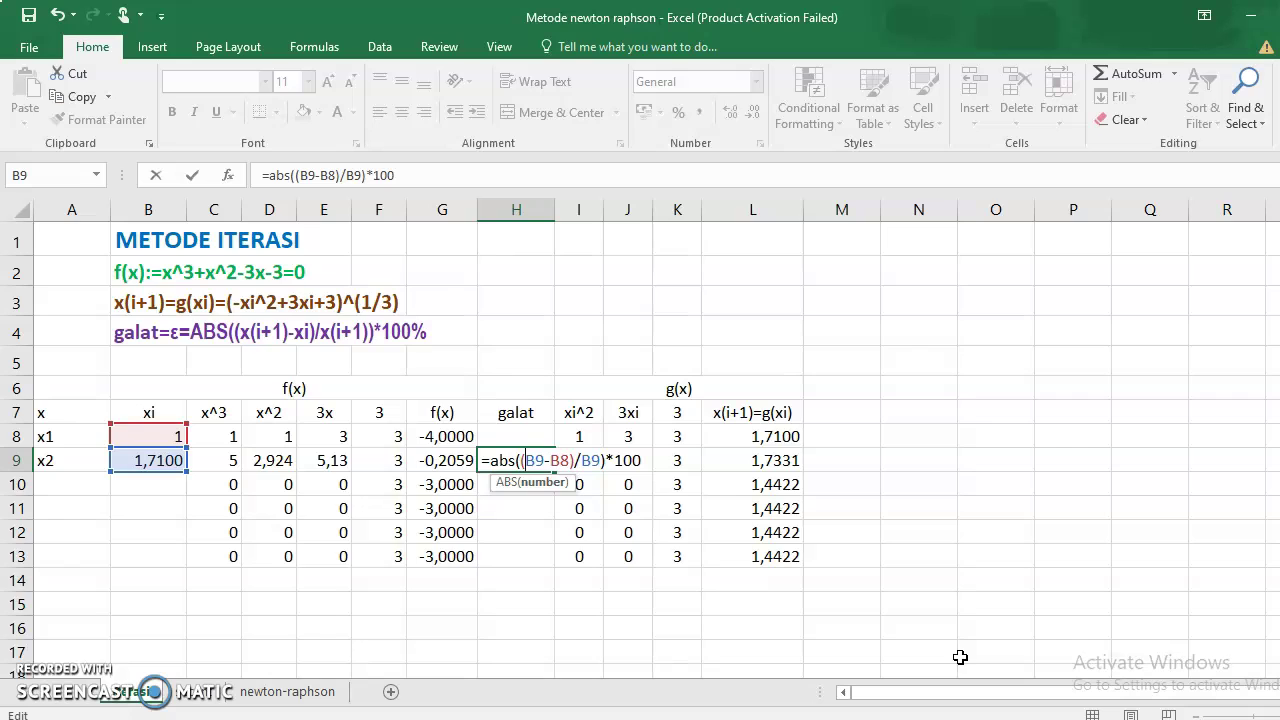
key(Return)
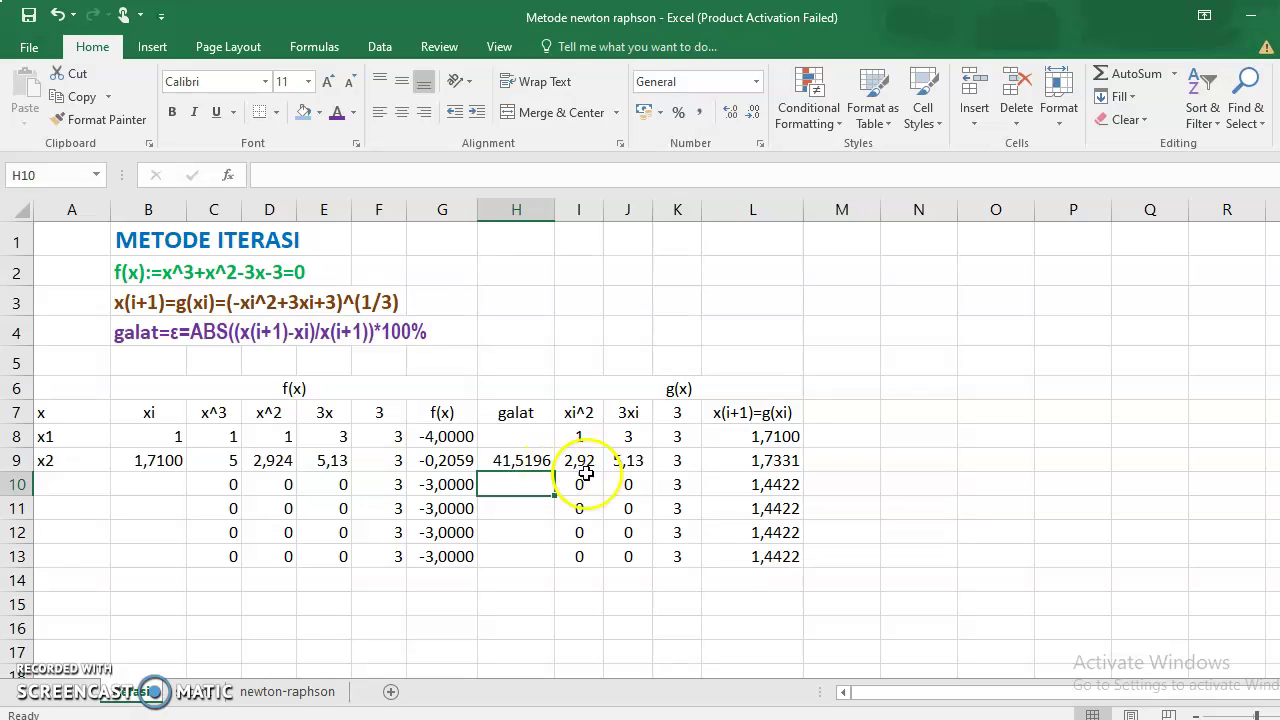
Add an 'iterasi ke' heading in M6 with 1 and 2 in M8:M9, and fill labels x1–x6 down column A.
click(786, 460)
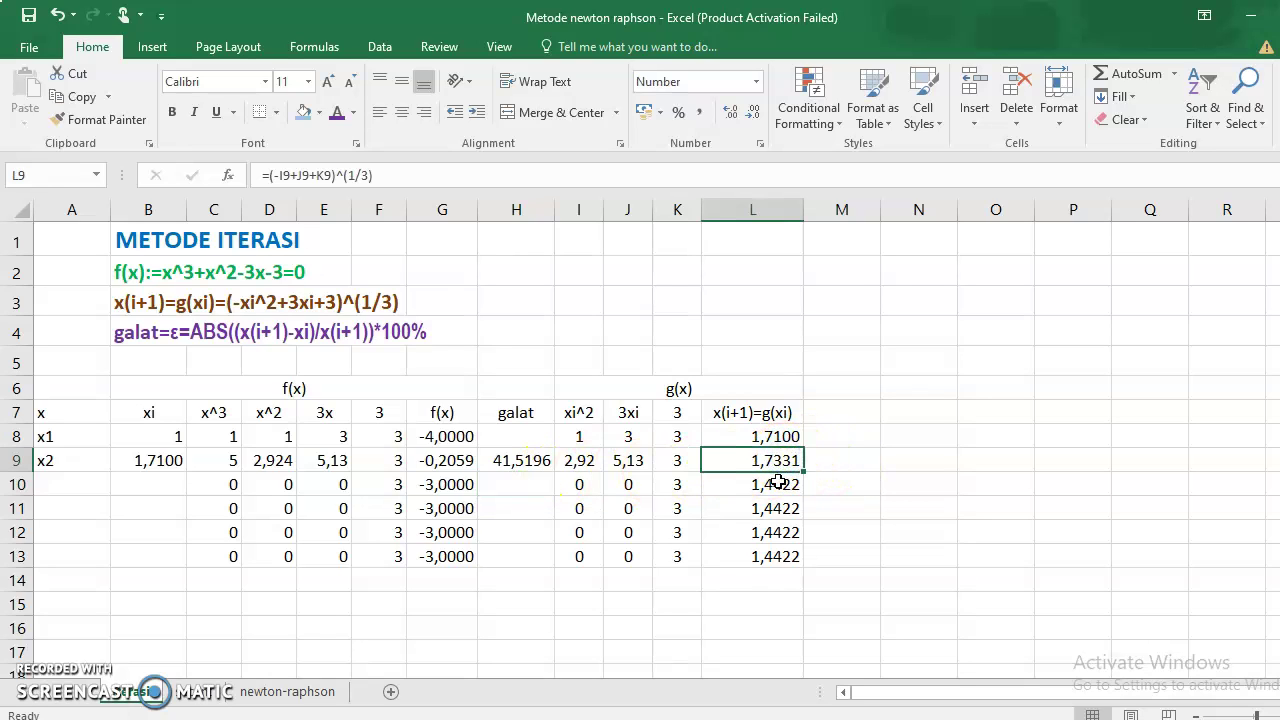
click(845, 438)
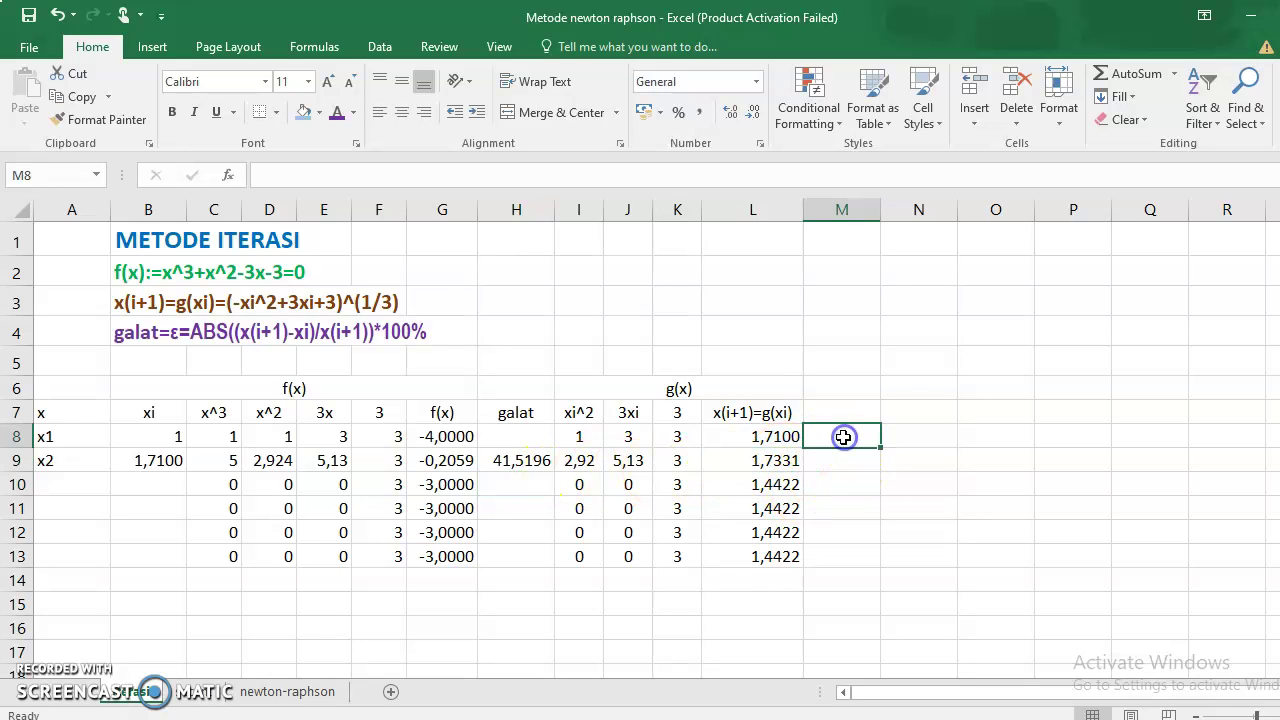
click(834, 392)
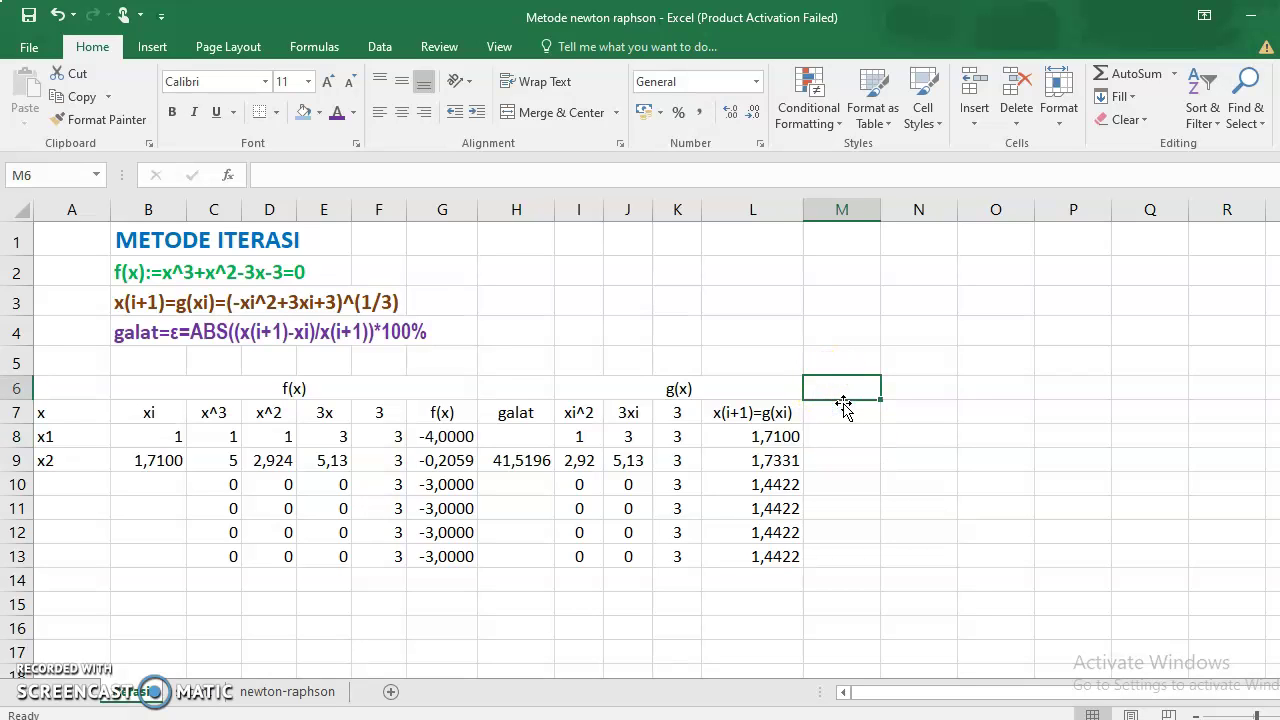
text(iterasi ke)
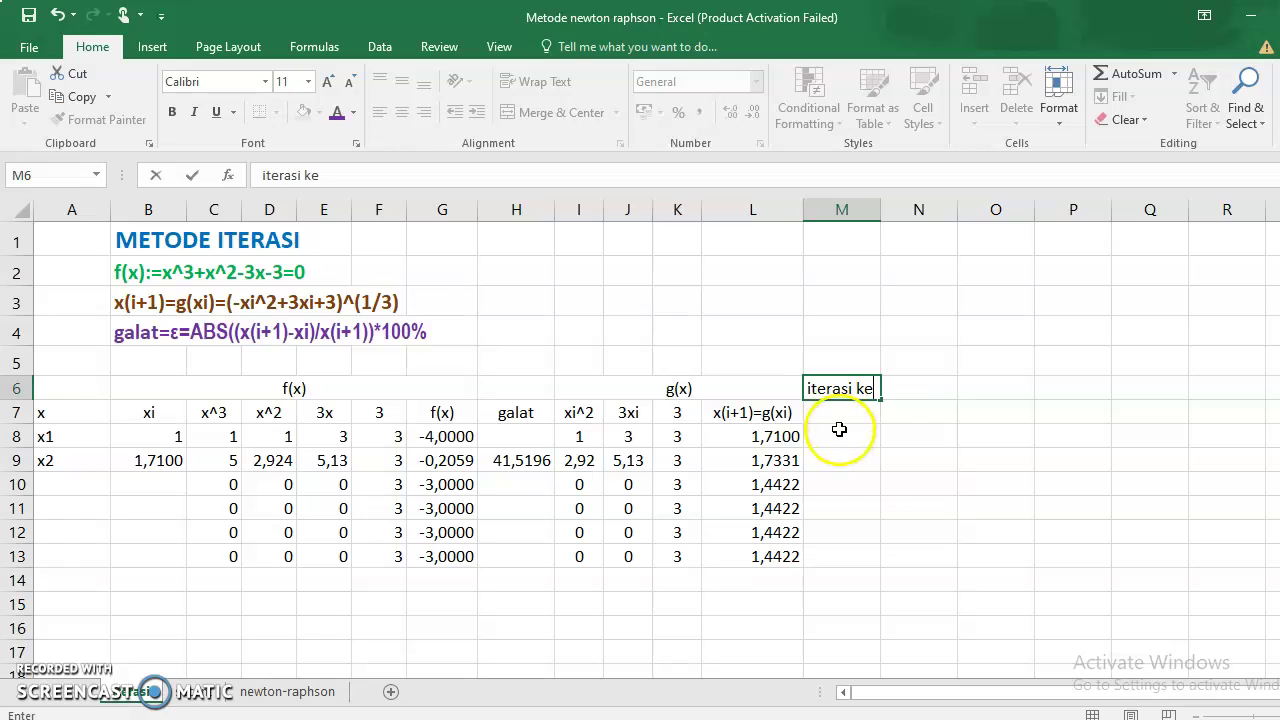
click(840, 434)
click(847, 455)
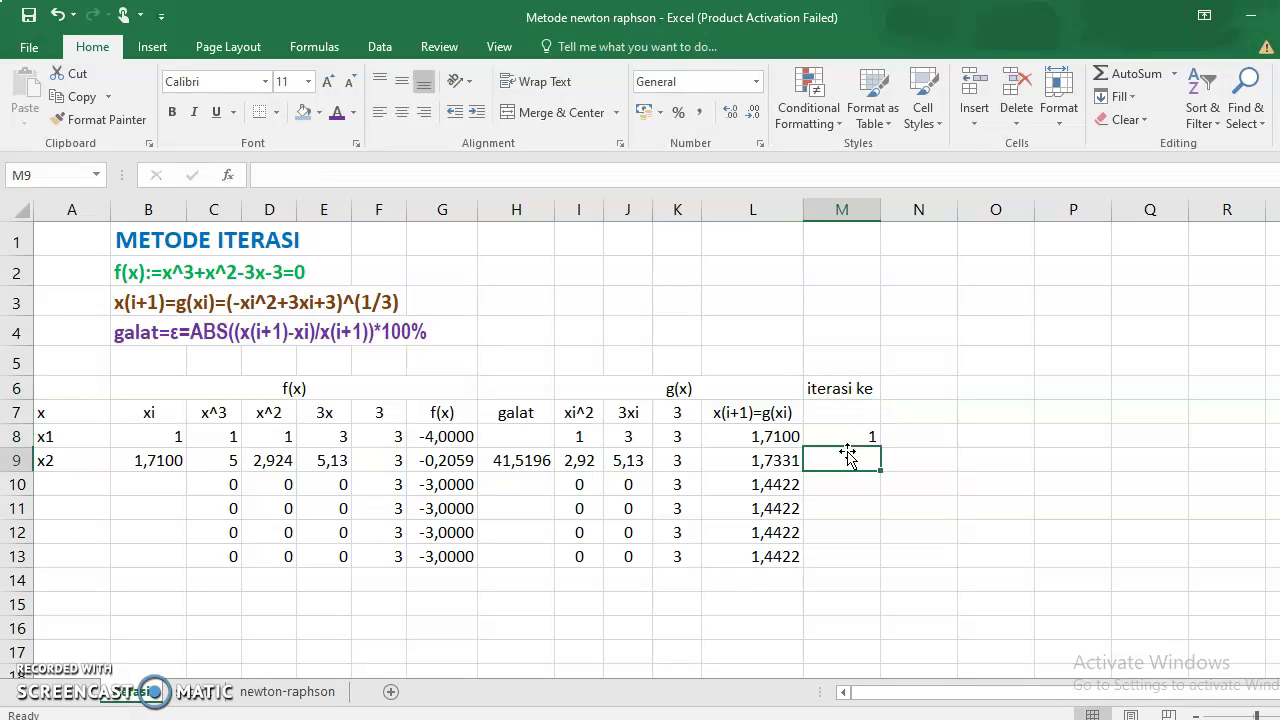
text(2)
key(Return)
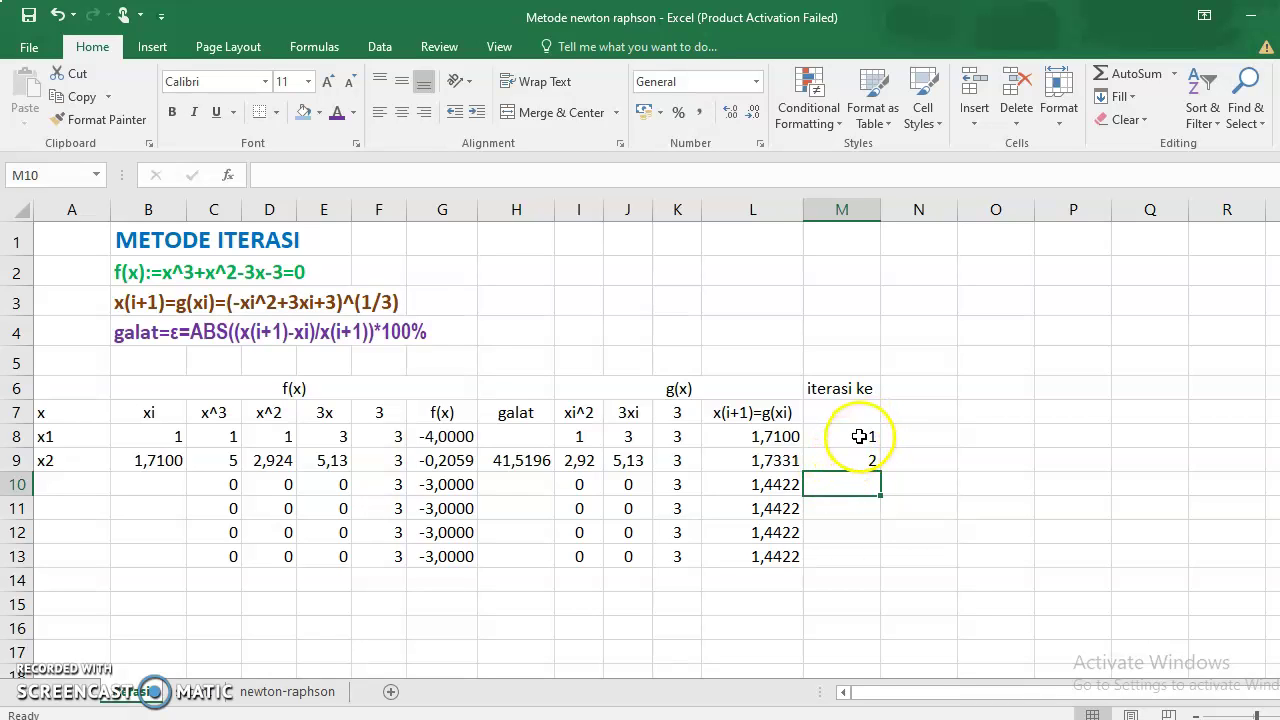
click(859, 436)
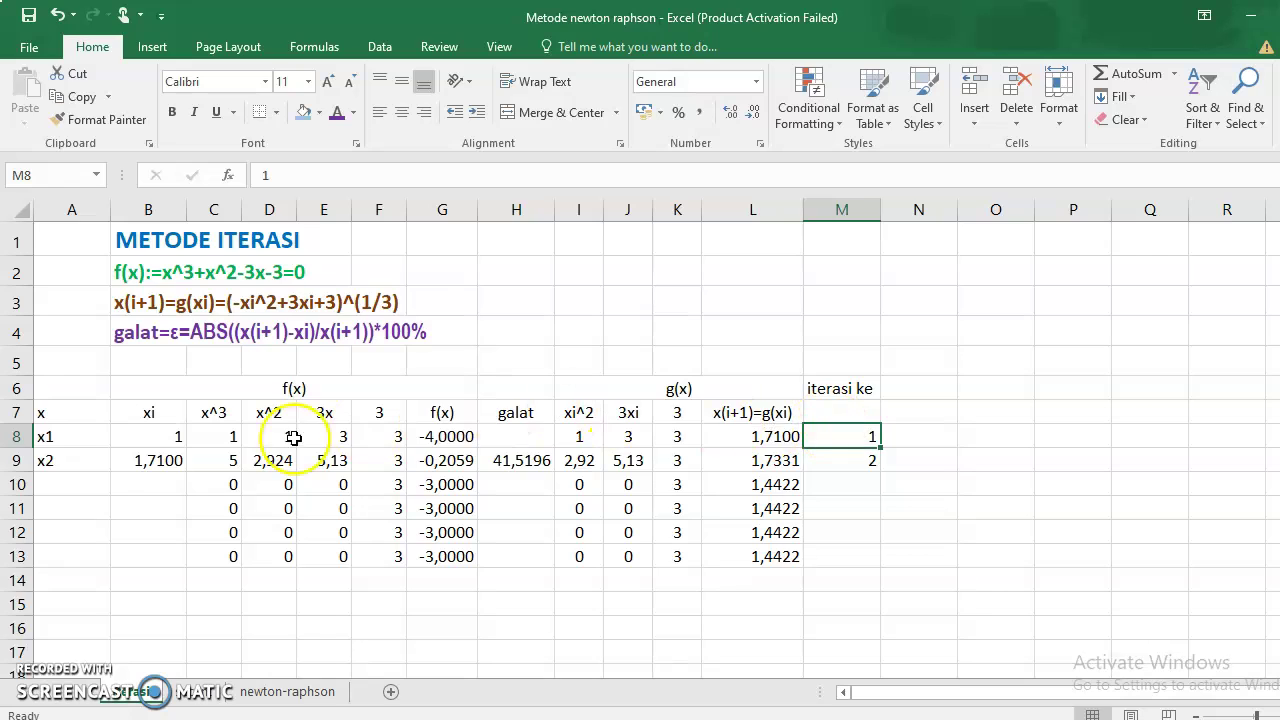
mouse_move(66, 441)
mouse_down()
mouse_move(62, 462)
mouse_move(108, 570)
mouse_up()
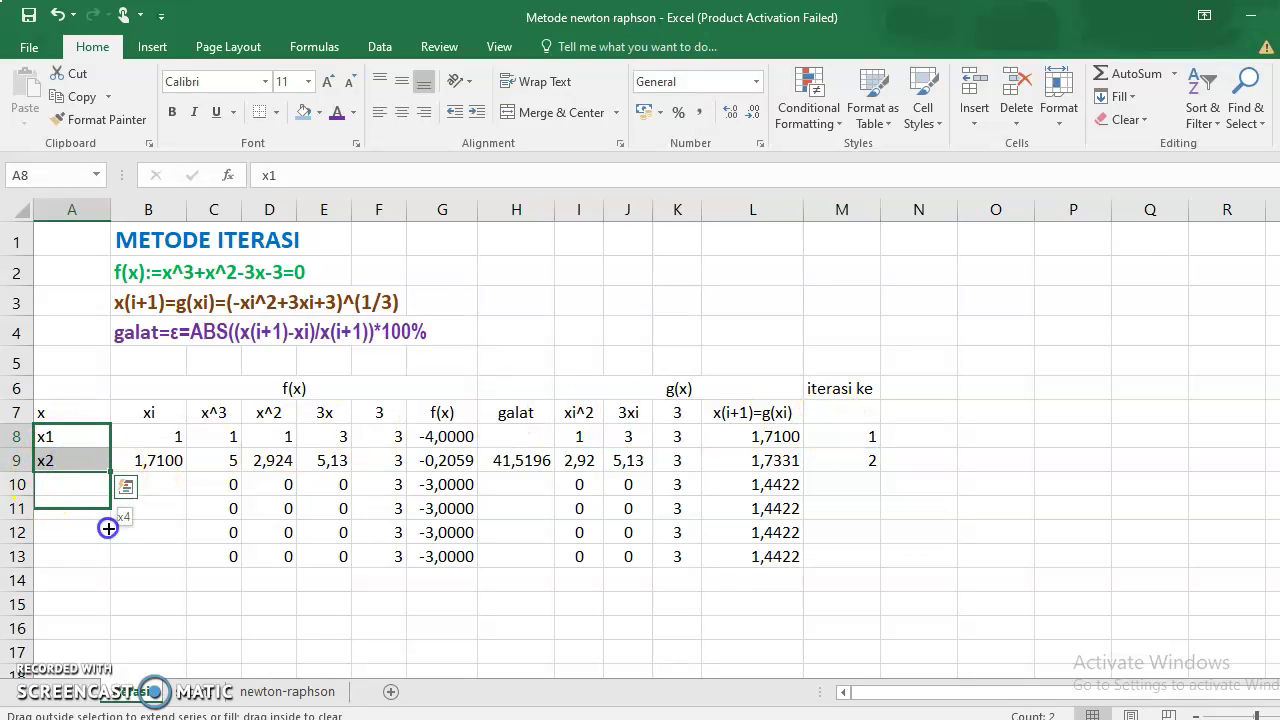
Fill B9's =L8 link down to B13 so xi converges to 1,7321.
click(172, 474)
drag(175, 463, 162, 487)
click(158, 485)
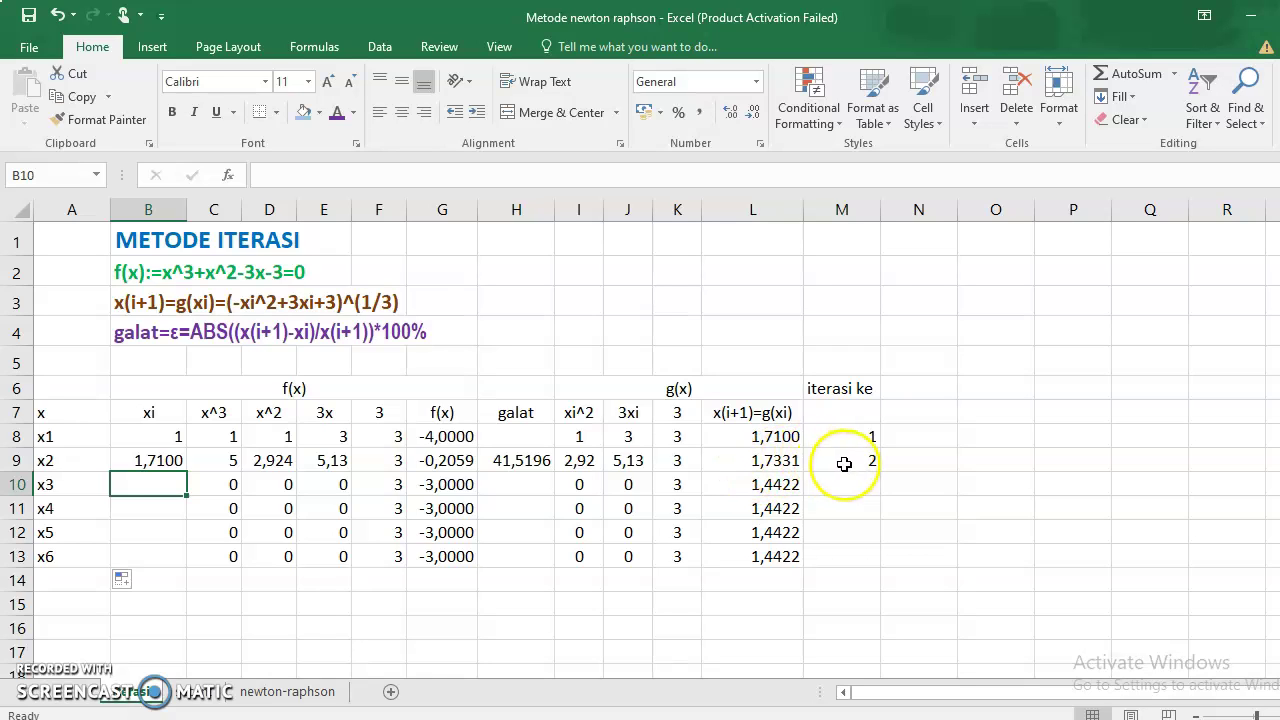
click(150, 460)
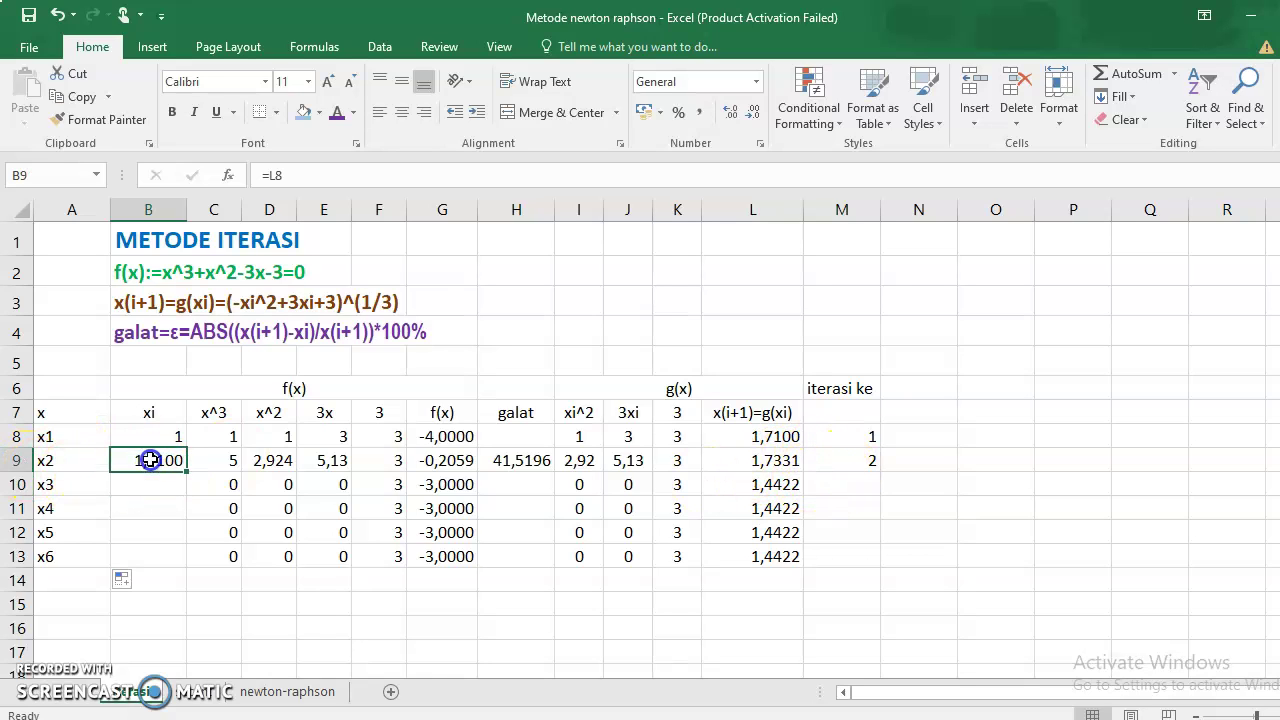
drag(184, 471, 184, 567)
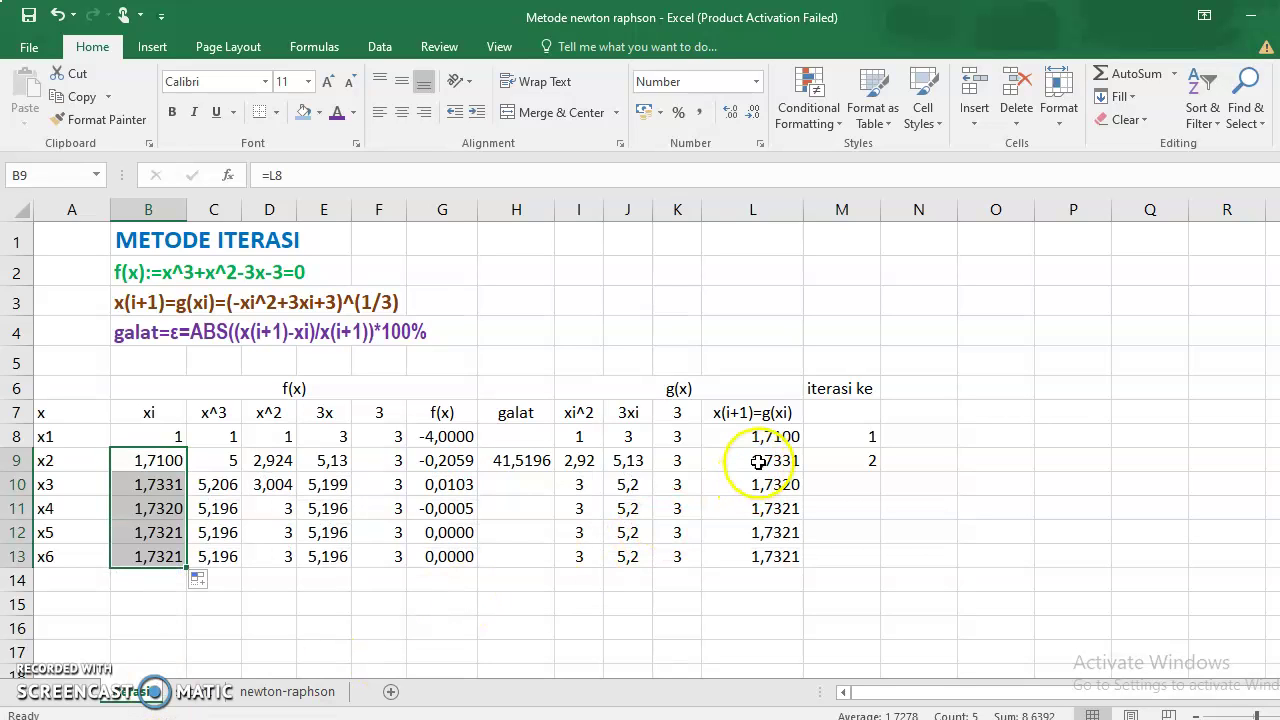
click(522, 462)
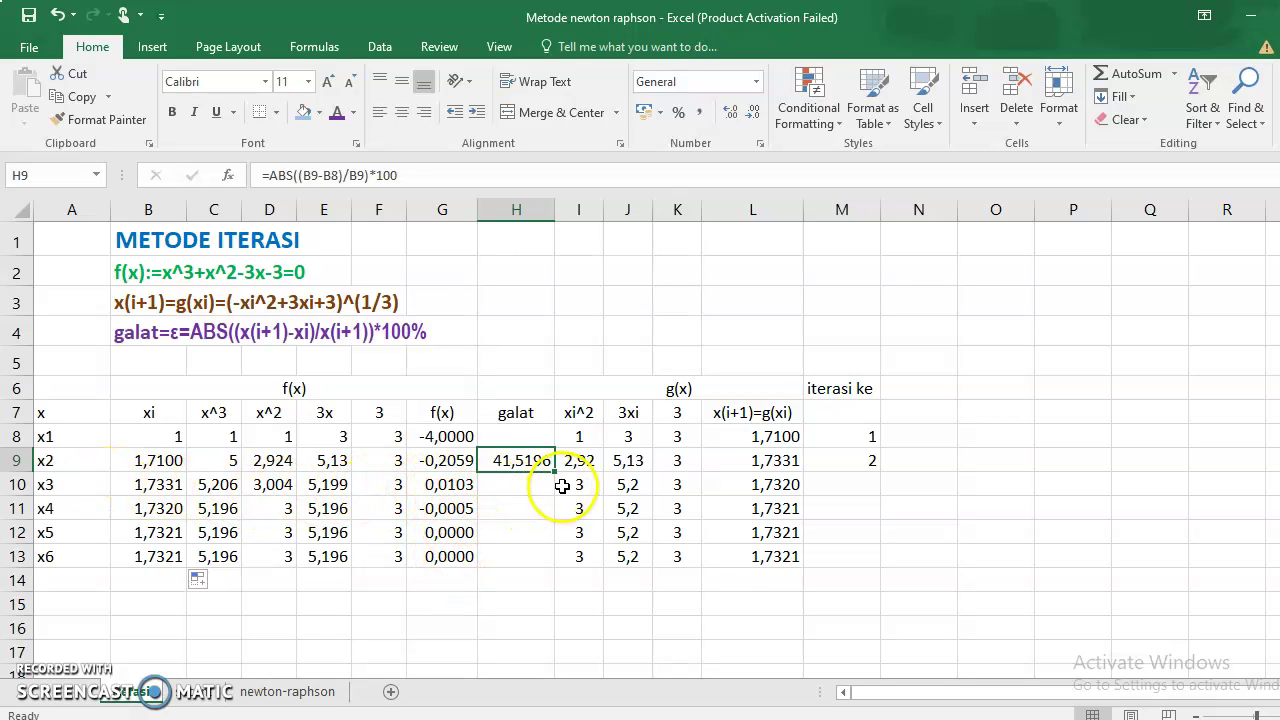
Fill the galat formula down to row 13, shrinking to 0,00018, and select the x5–x6 labels to extend them.
drag(555, 473, 543, 560)
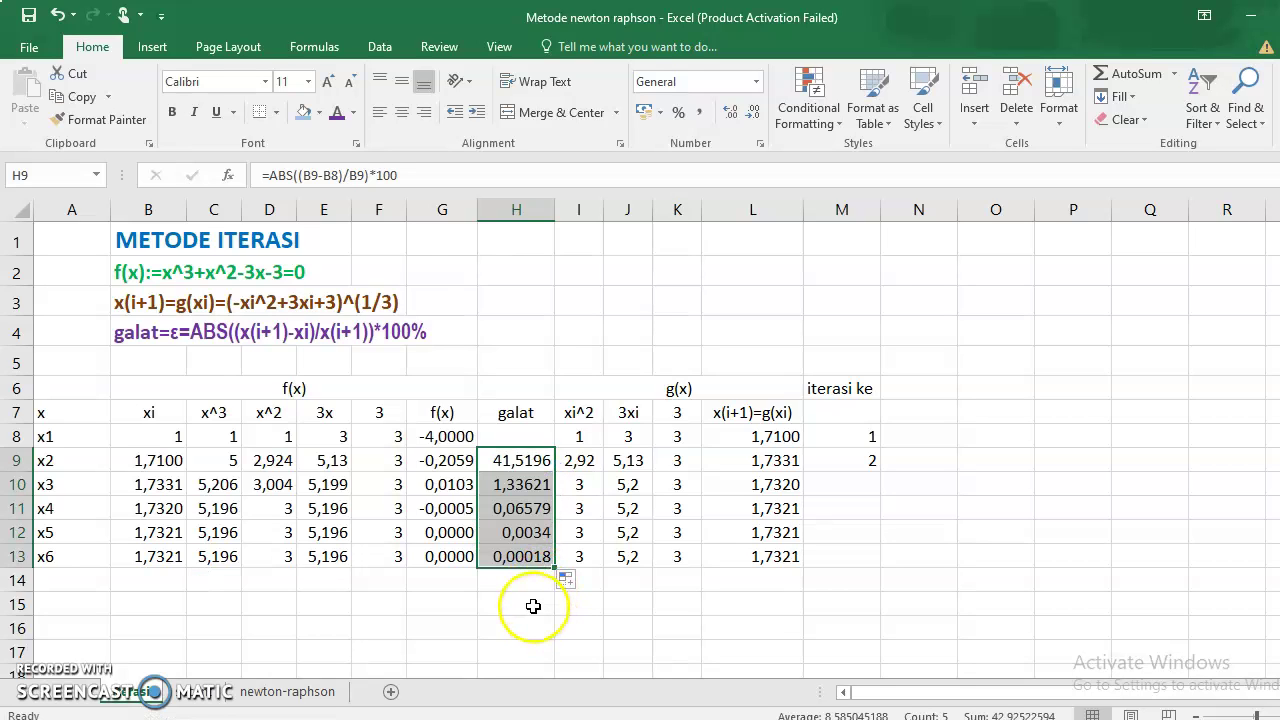
mouse_move(80, 530)
mouse_down()
mouse_move(72, 553)
mouse_move(97, 637)
mouse_up()
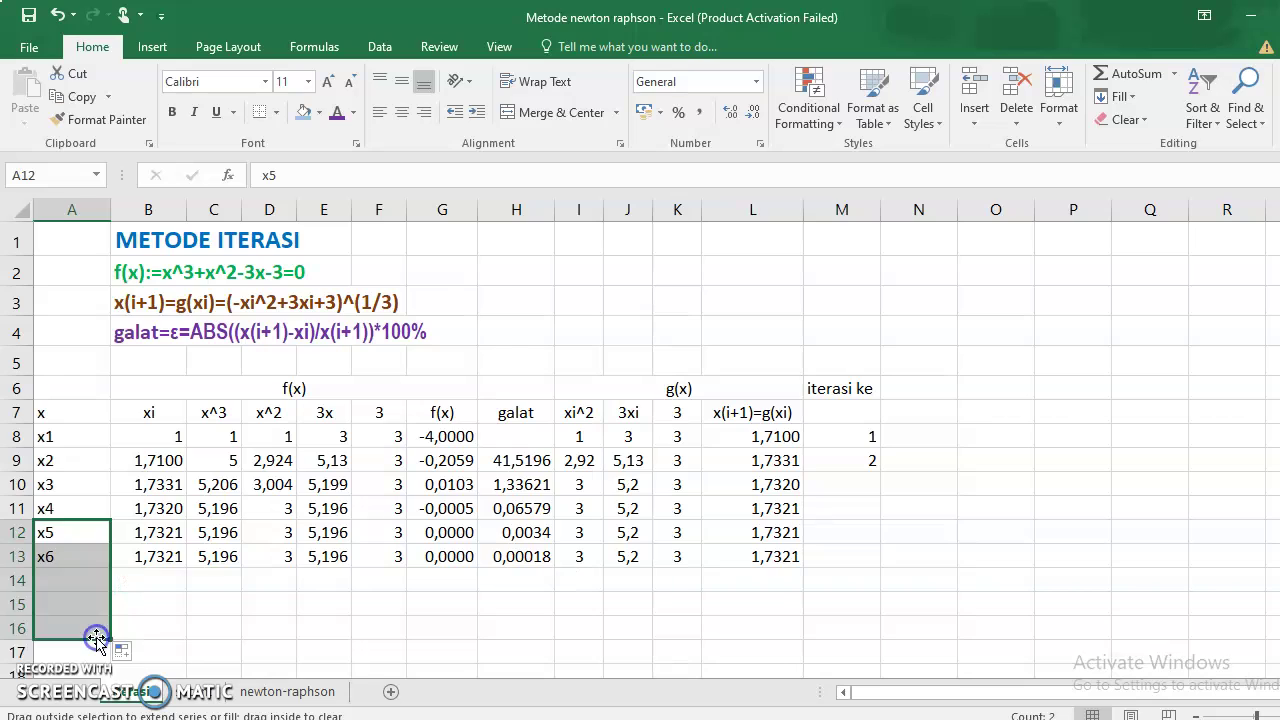
click(180, 561)
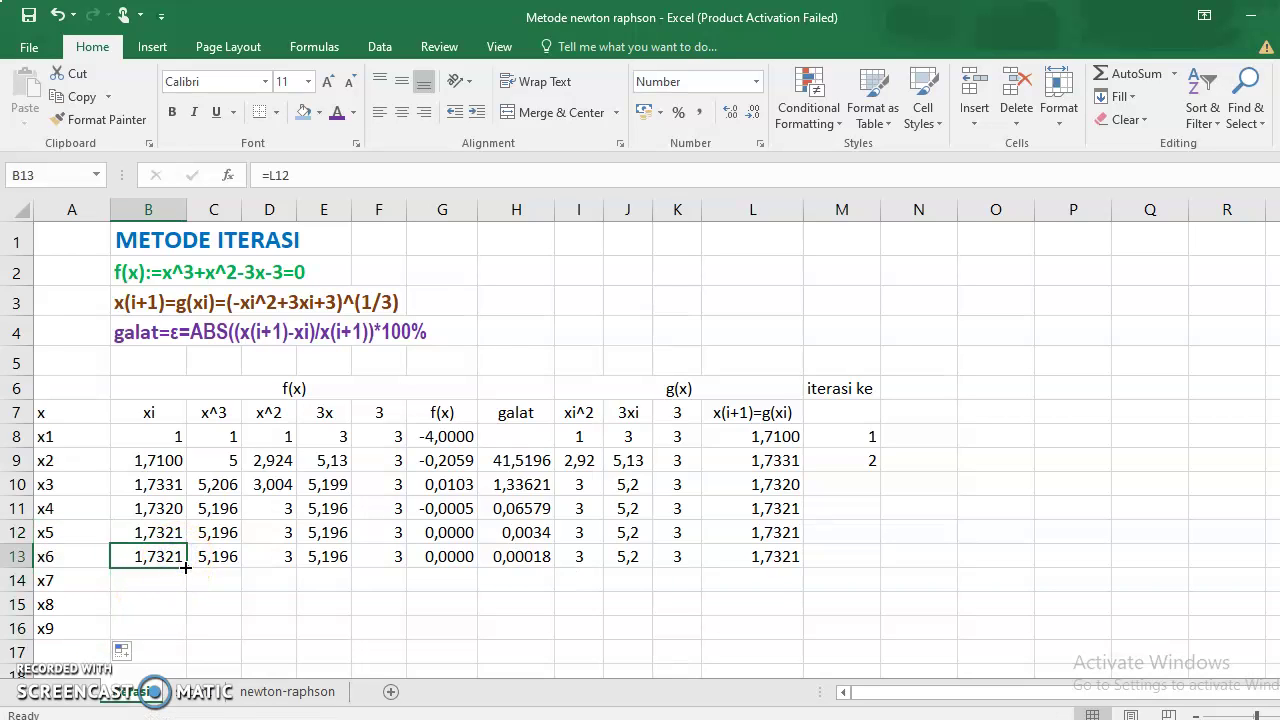
Copy the xi, x^3, x^2, constant 3 and 3x columns from row 13 down to row 16.
drag(185, 567, 185, 637)
click(204, 559)
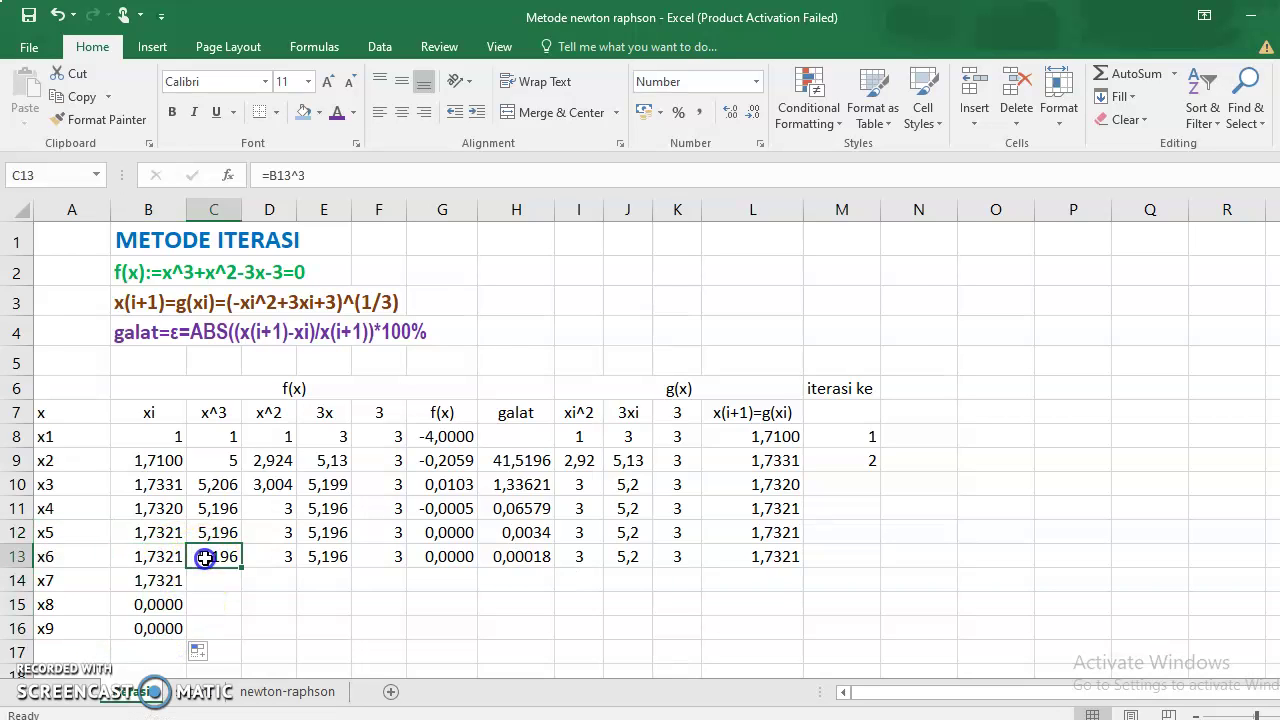
drag(240, 570, 240, 572)
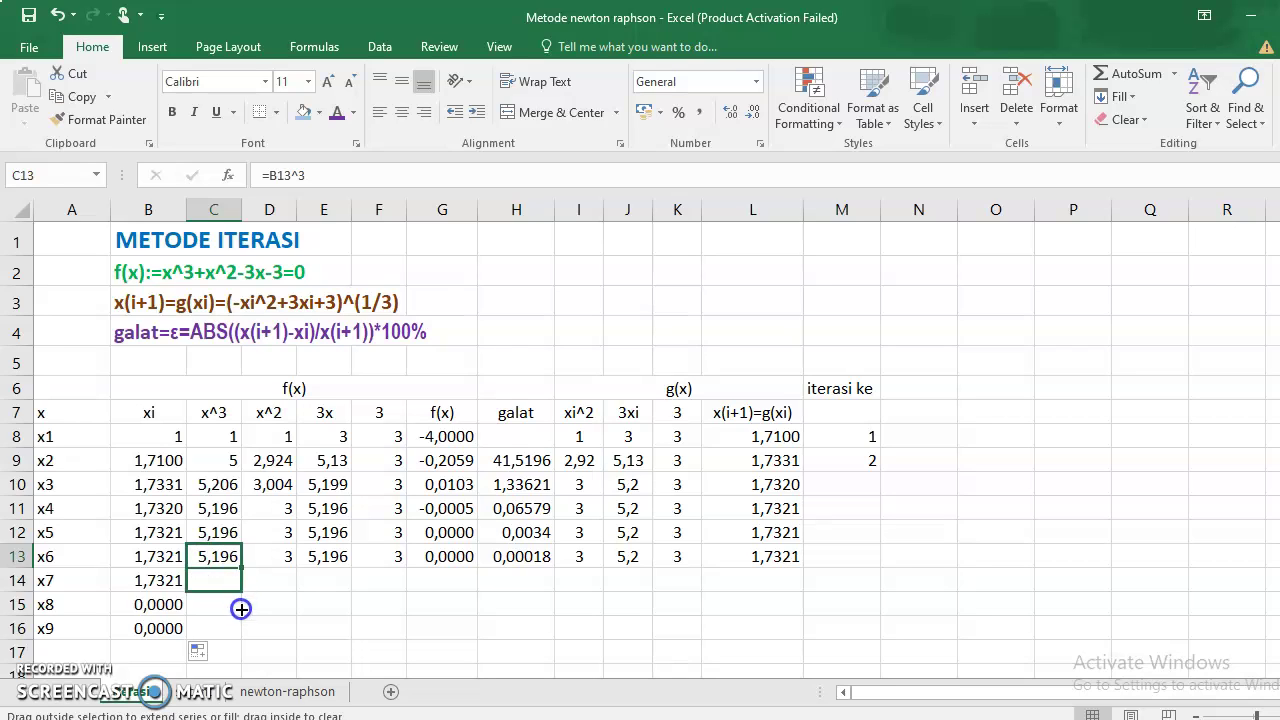
drag(241, 631, 241, 631)
click(265, 556)
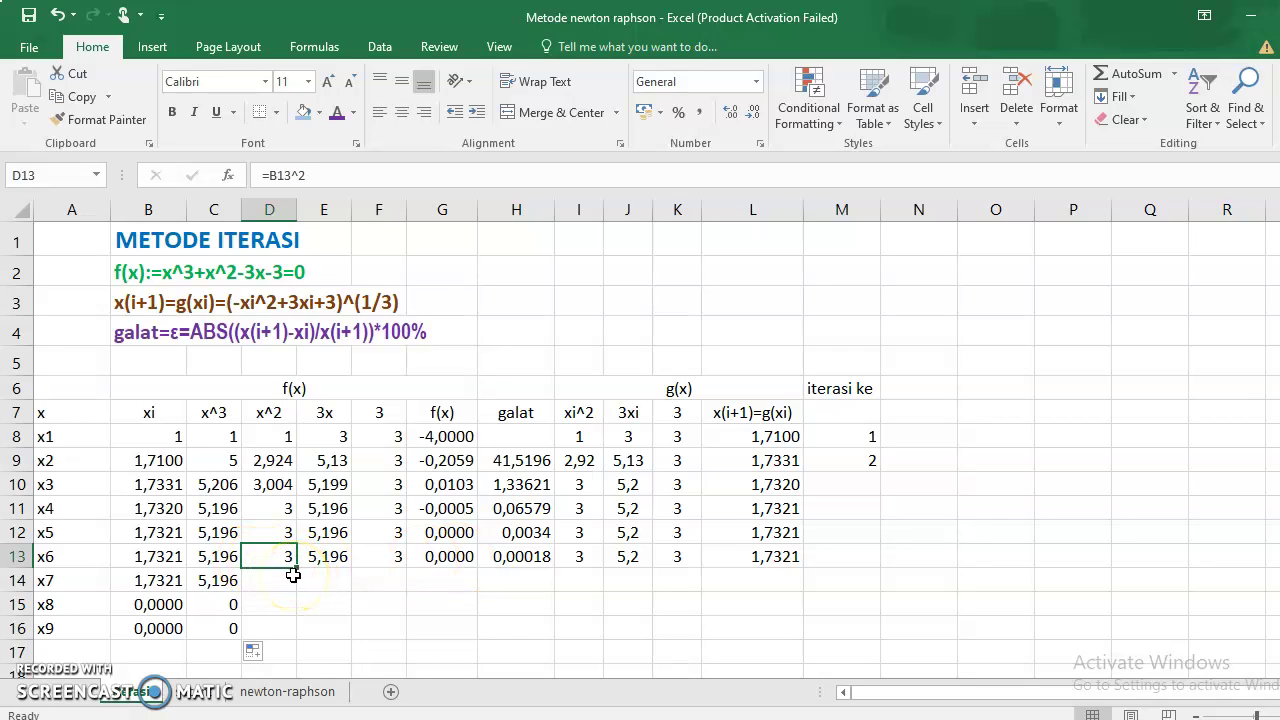
drag(293, 571, 289, 628)
click(330, 556)
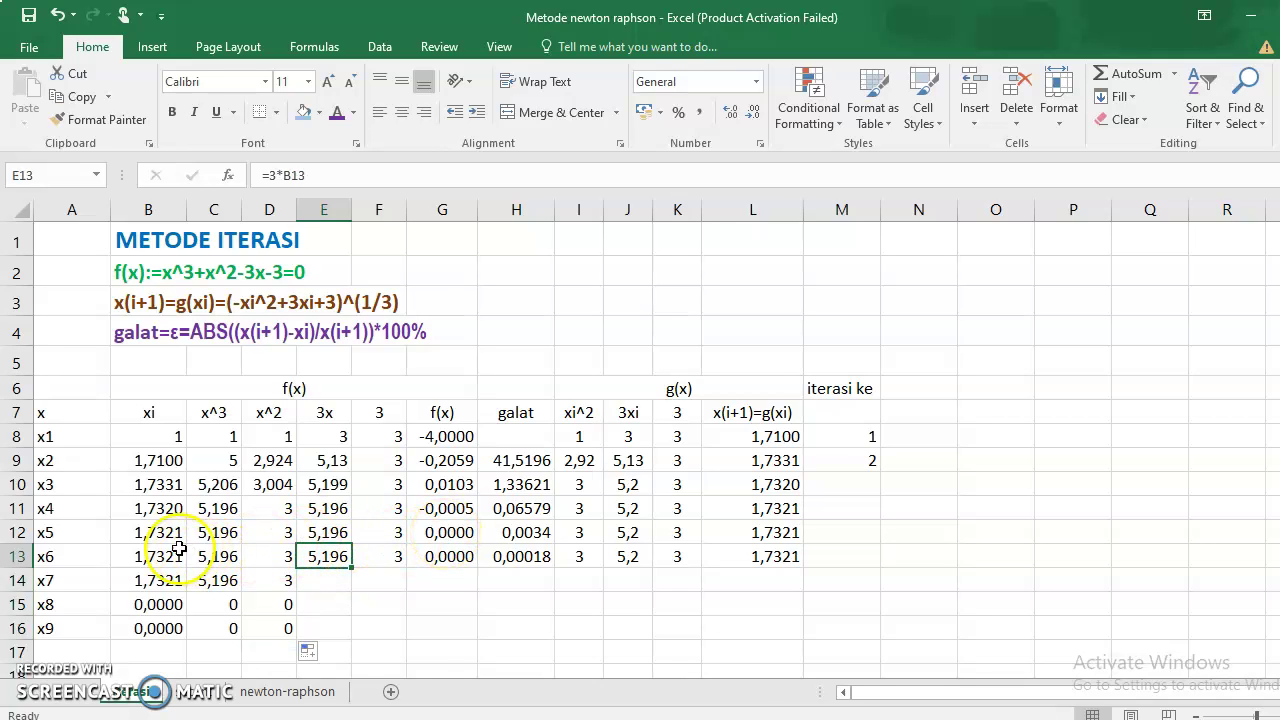
click(378, 556)
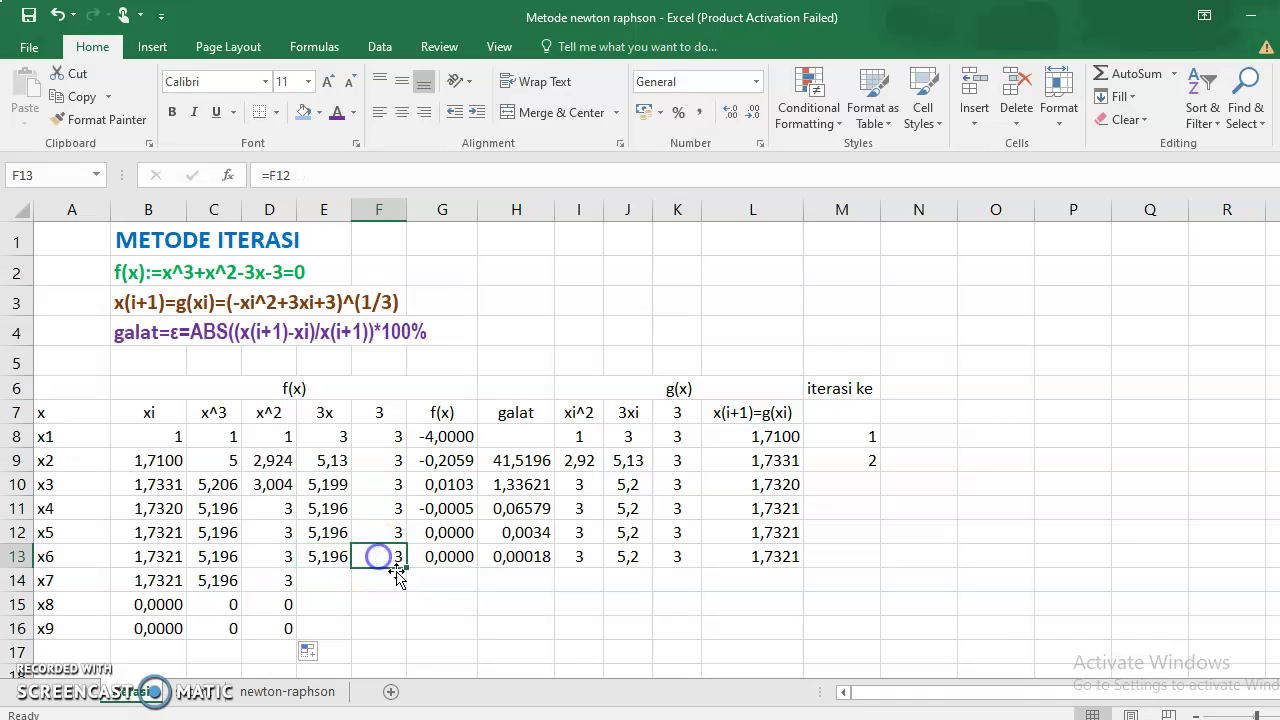
drag(407, 572, 400, 640)
click(335, 562)
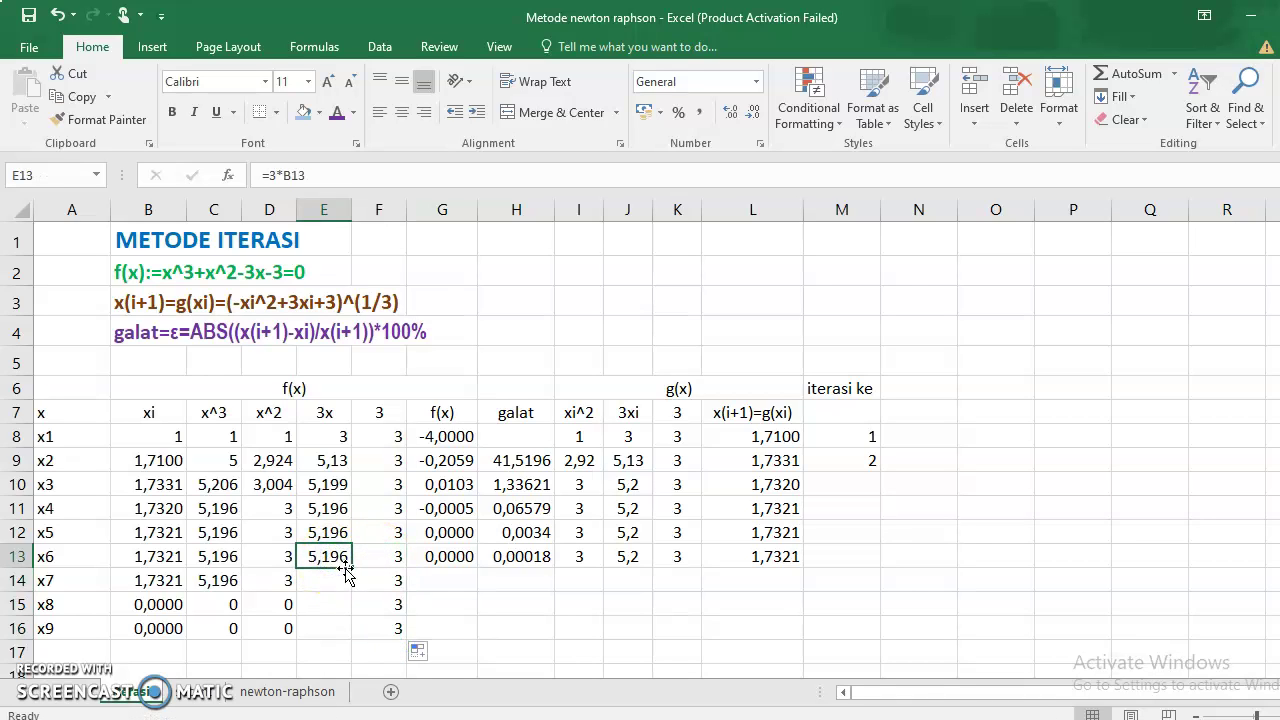
drag(346, 572, 344, 629)
Extend the f(x) and galat formulas from row 13 down to row 16.
click(458, 558)
drag(478, 567, 478, 628)
click(528, 556)
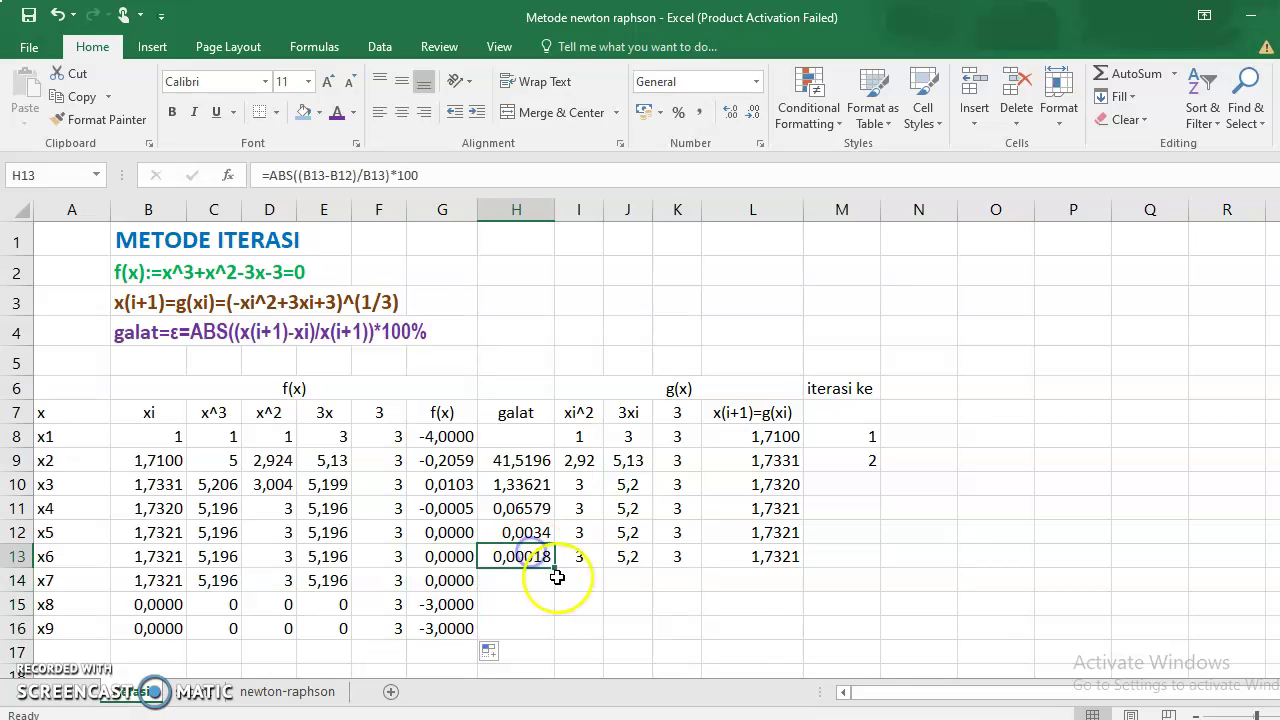
drag(555, 568, 545, 637)
click(585, 573)
Extend the xi^2, 3xi, constant 3 and g(x) columns through x9, converging to 1,7321.
click(588, 558)
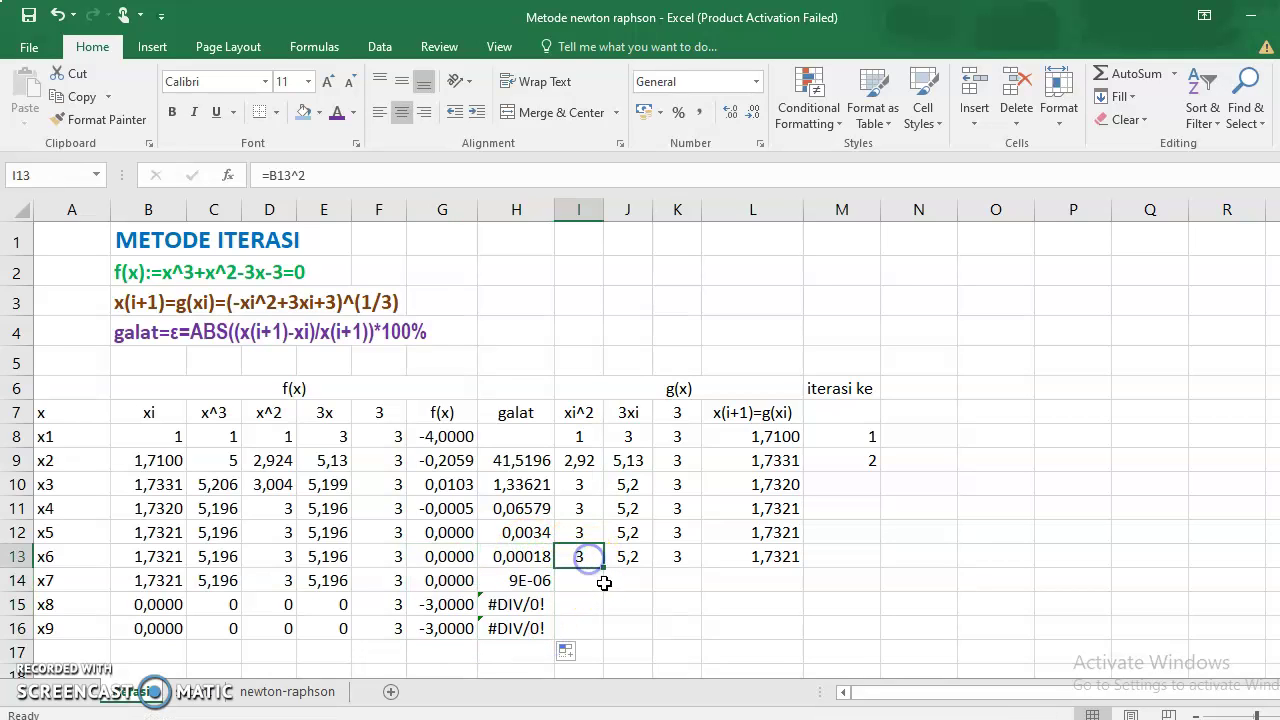
drag(604, 570, 605, 632)
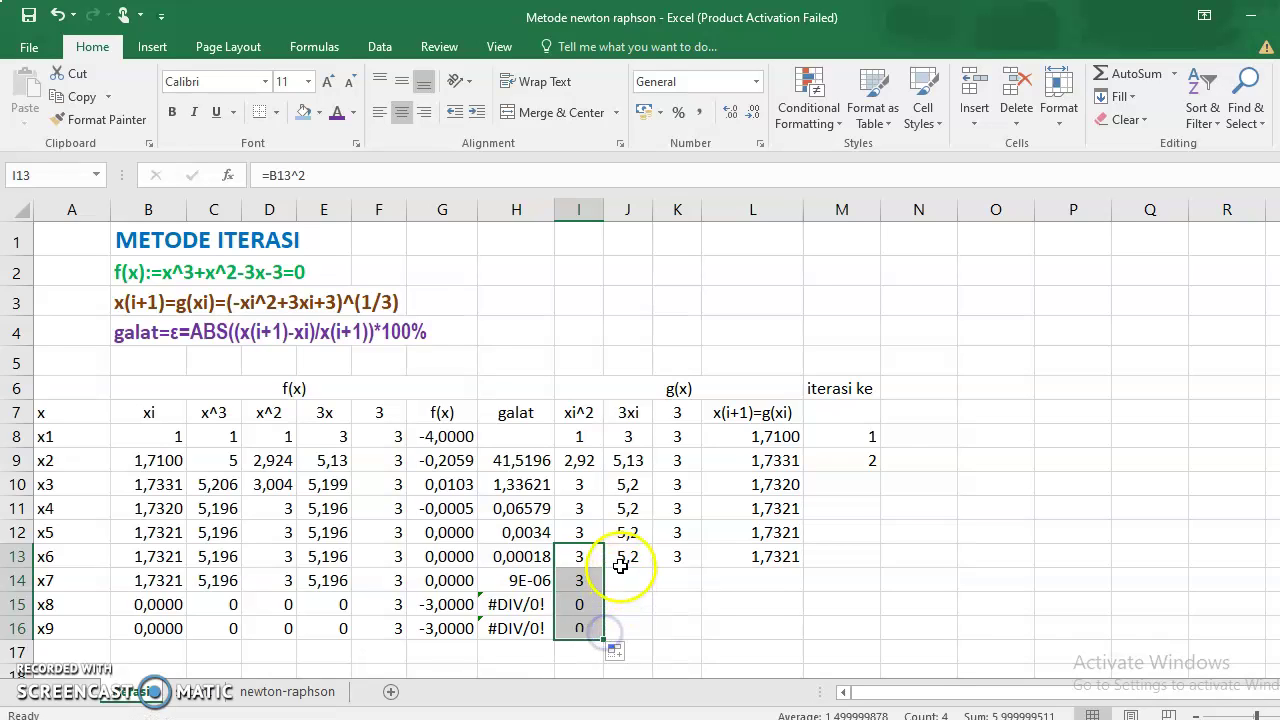
click(625, 558)
drag(651, 567, 653, 636)
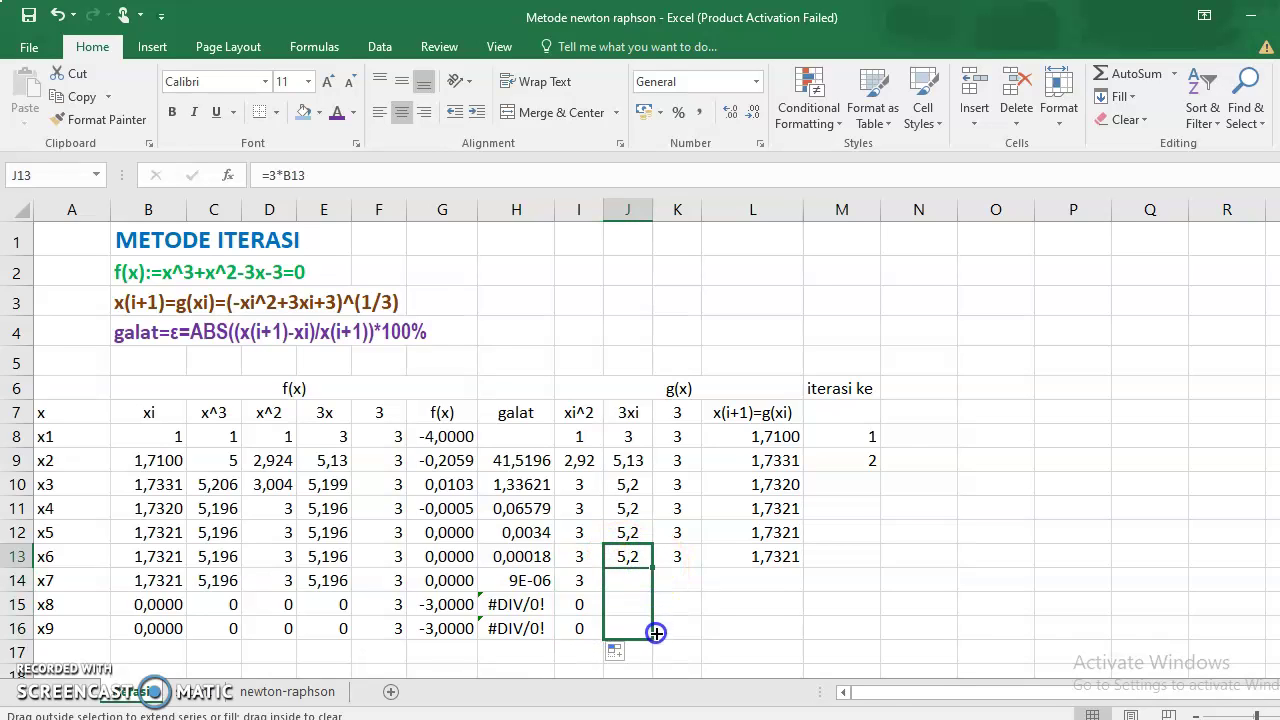
click(680, 562)
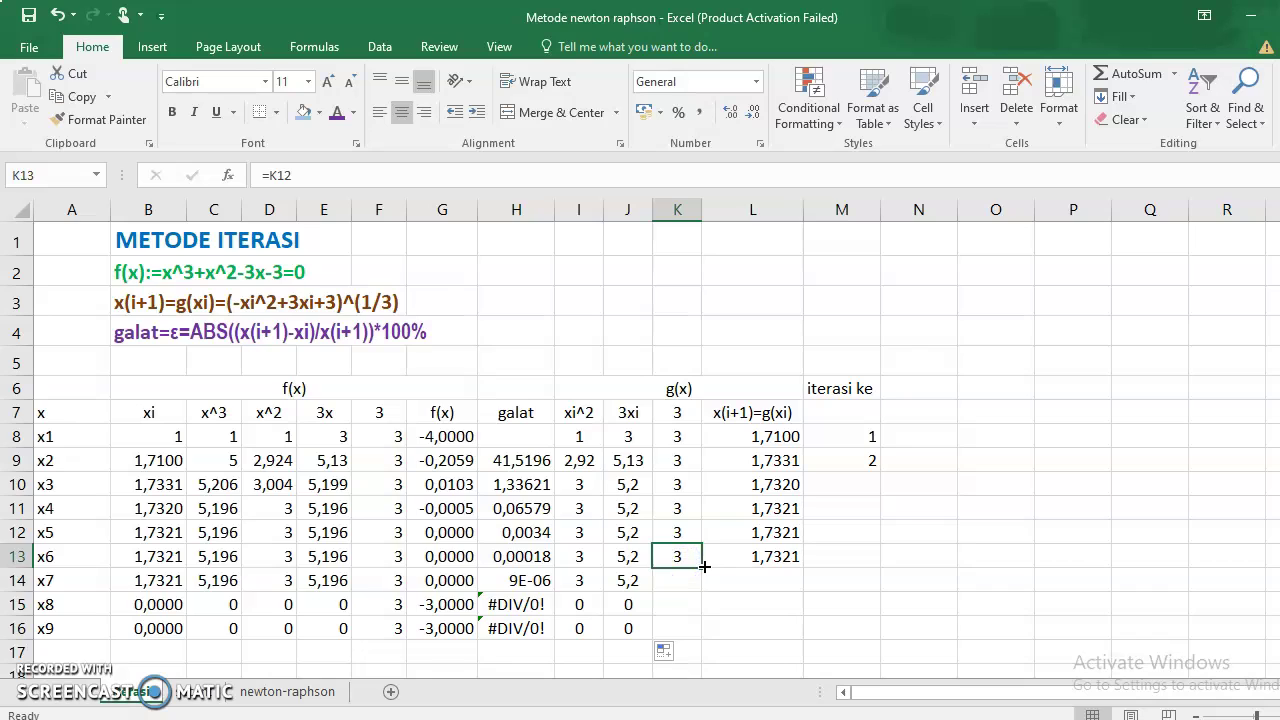
drag(704, 566, 695, 640)
click(752, 562)
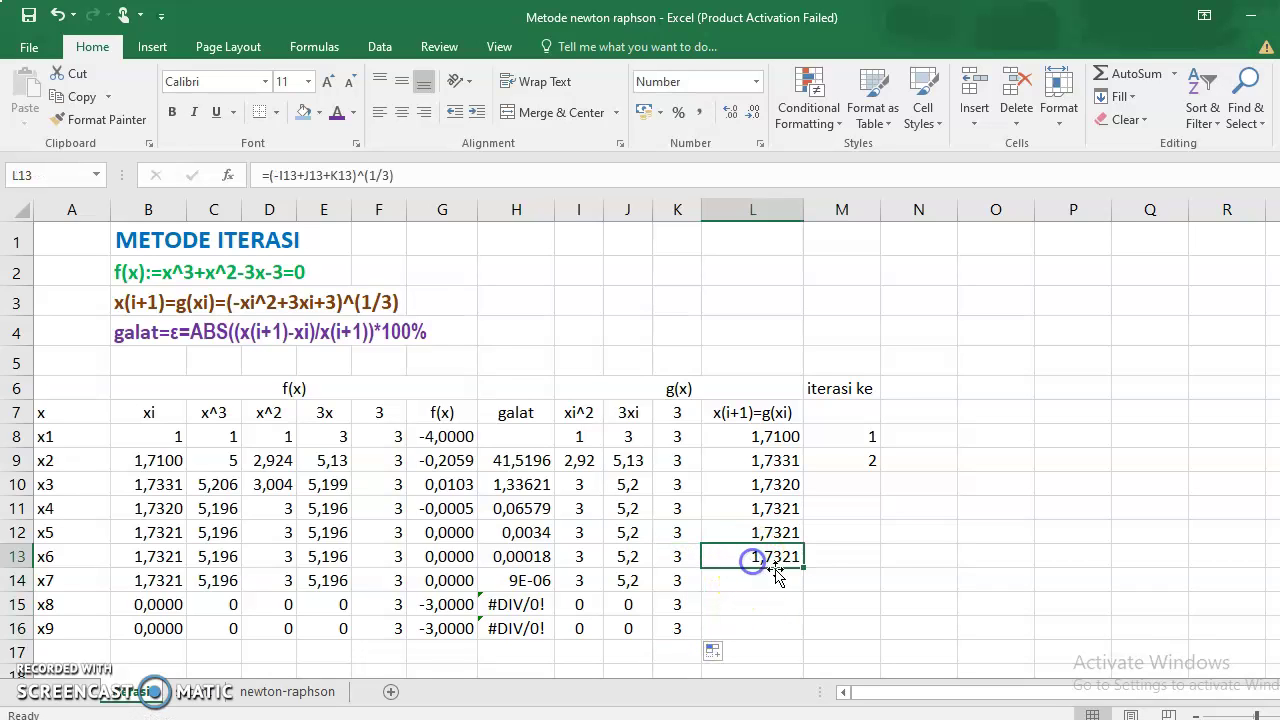
drag(802, 568, 815, 632)
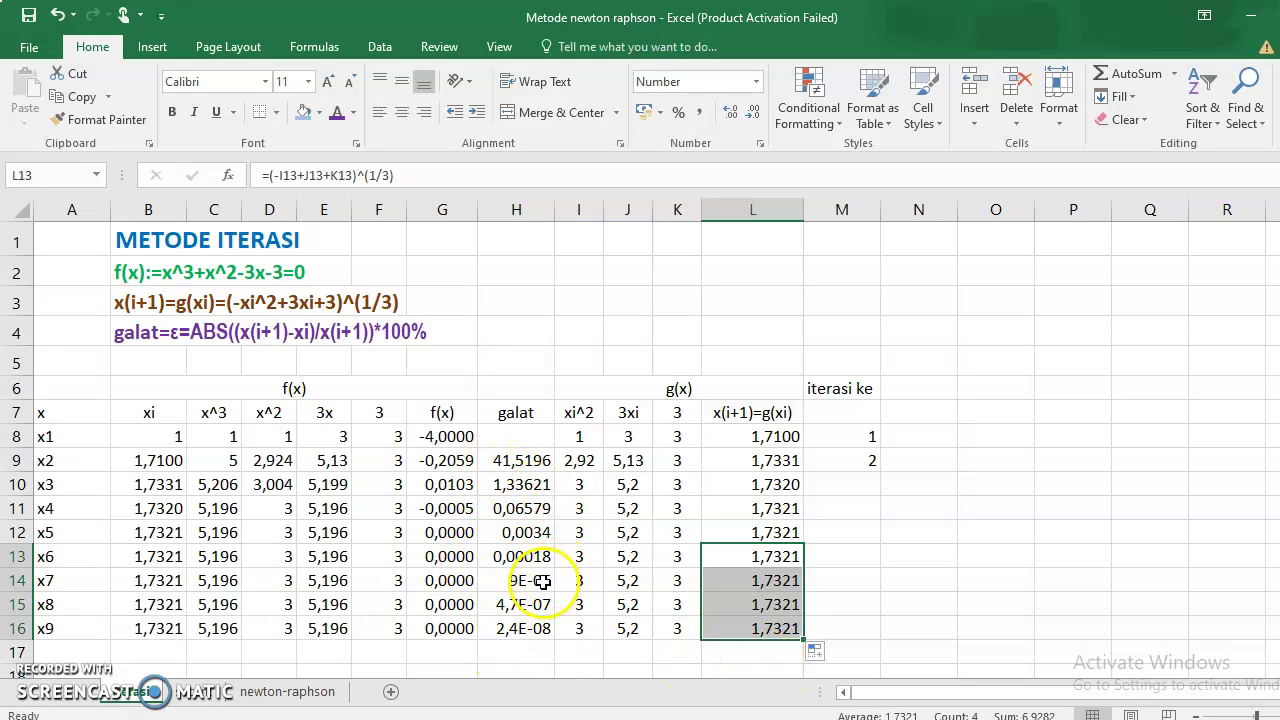
mouse_move(522, 460)
mouse_down()
mouse_move(521, 641)
mouse_move(521, 628)
mouse_up()
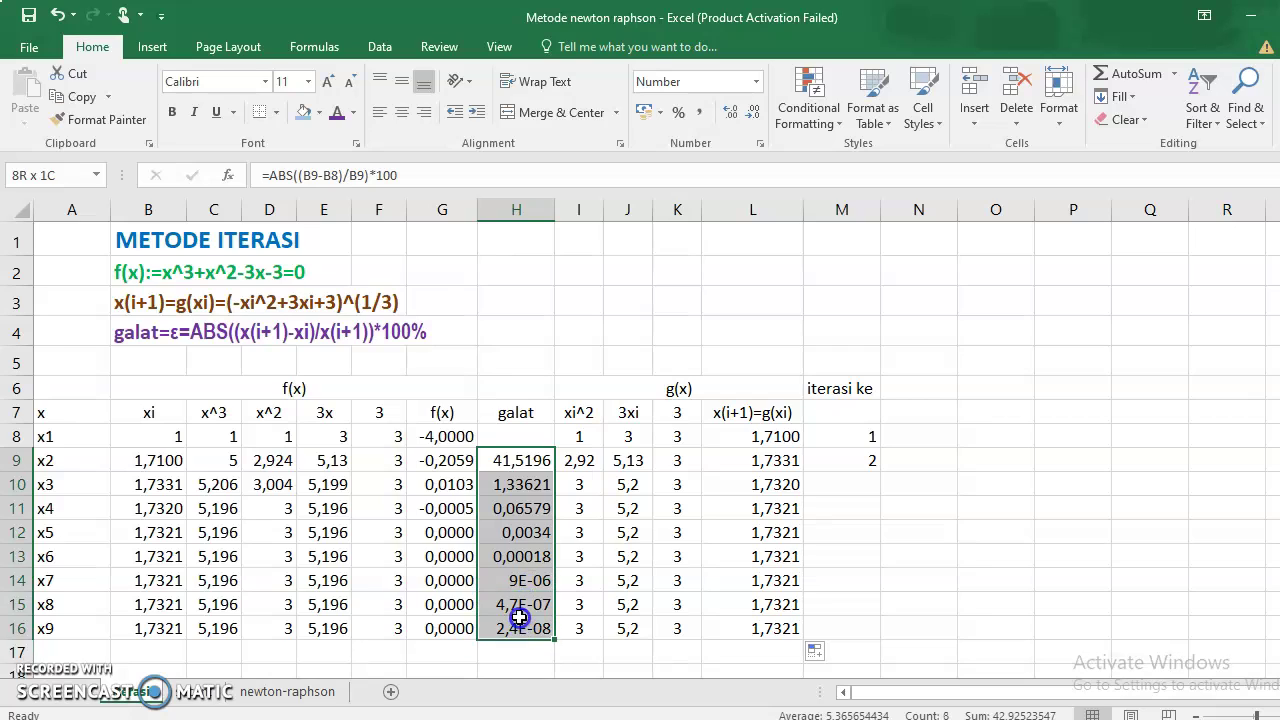
Format the galat values H9:H16 as Number with four decimal places.
click(755, 112)
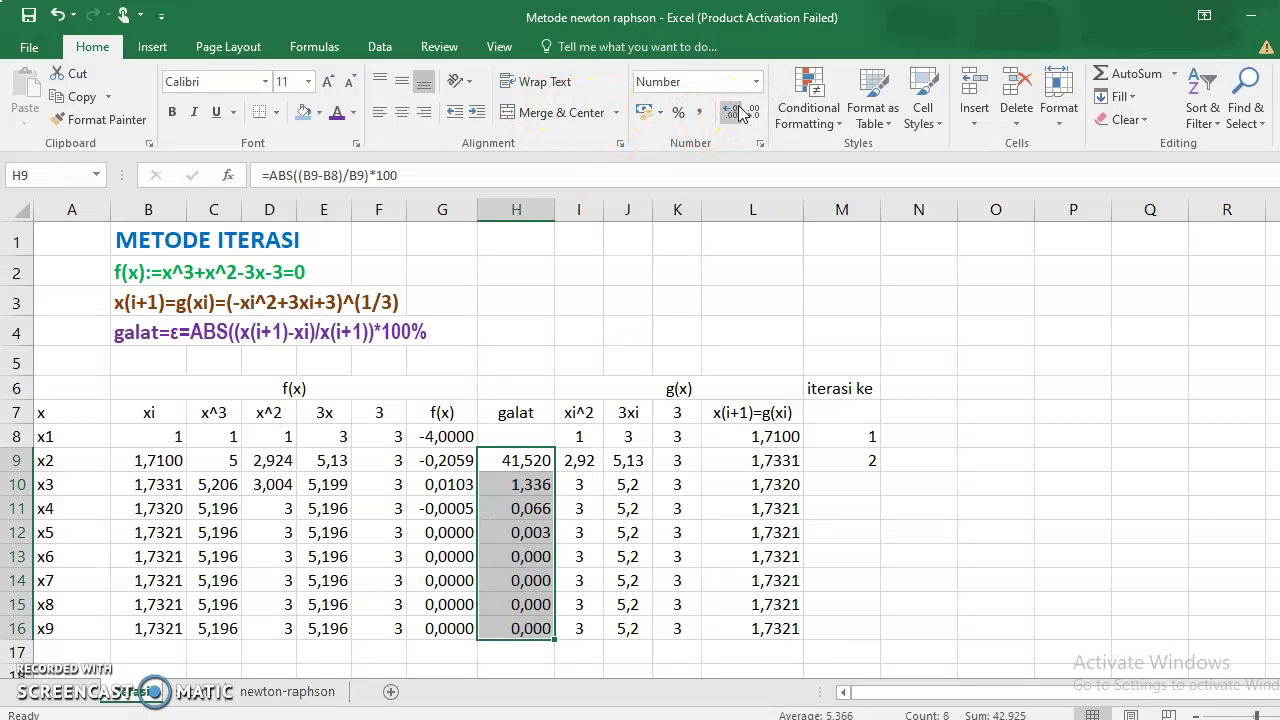
click(736, 112)
click(523, 583)
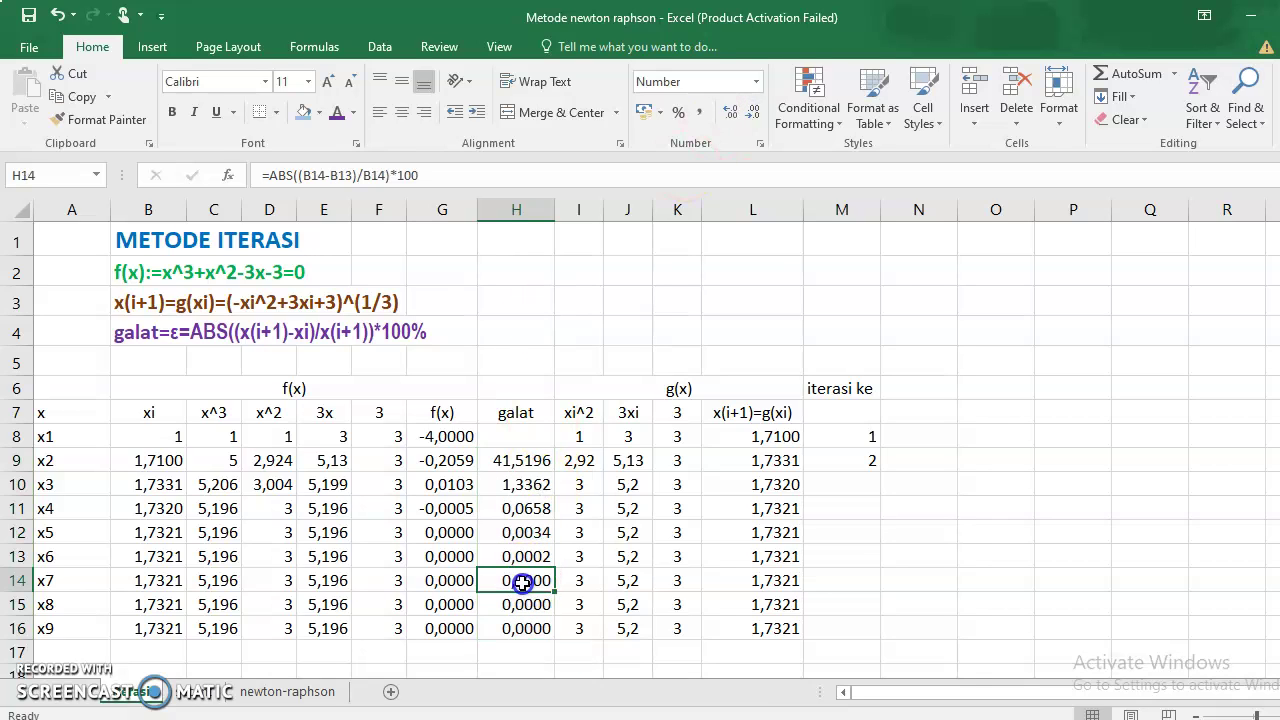
click(524, 566)
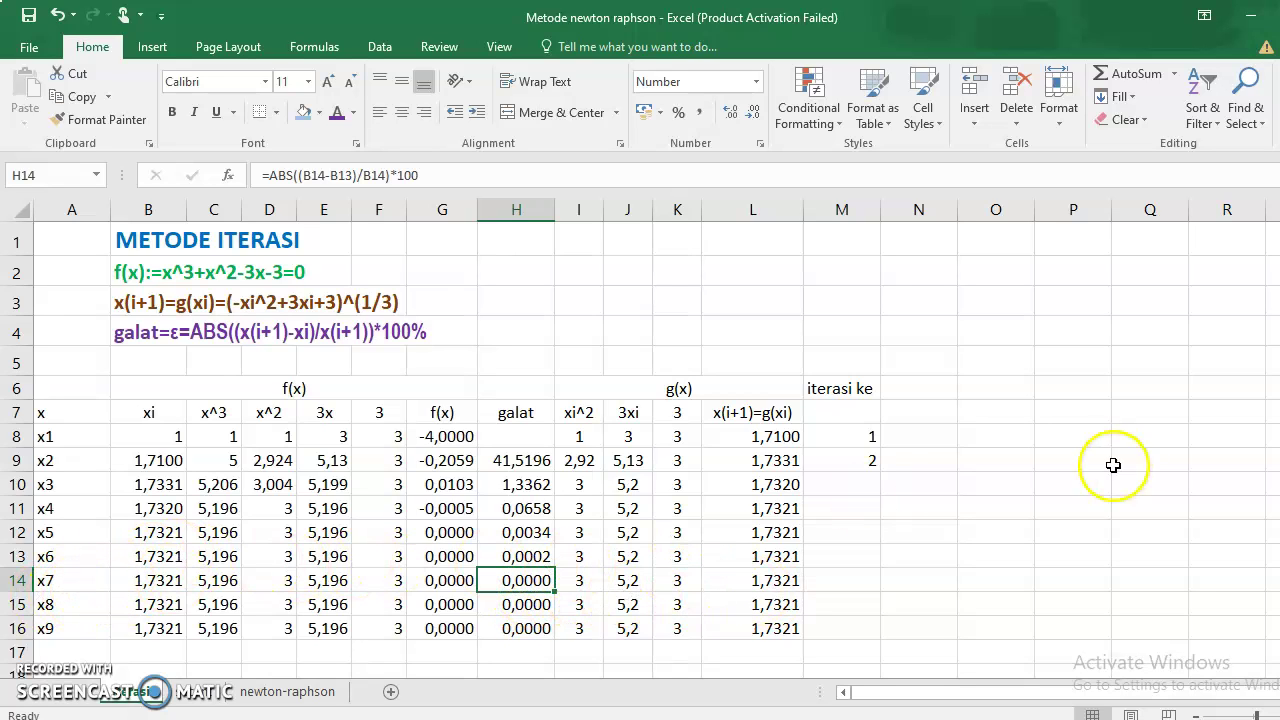
Fill iterasi ke with 1 through 9 and review the x6–x7 galat, g(x) and iteration values.
drag(871, 436, 856, 617)
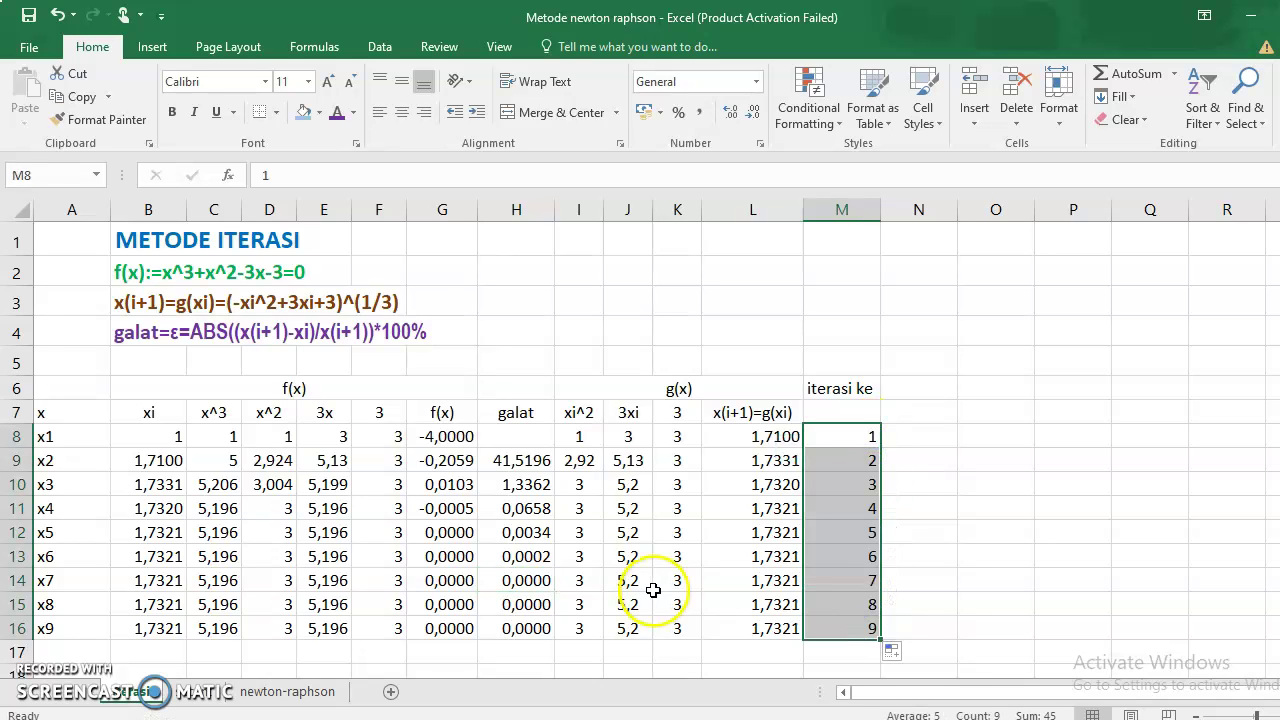
click(518, 587)
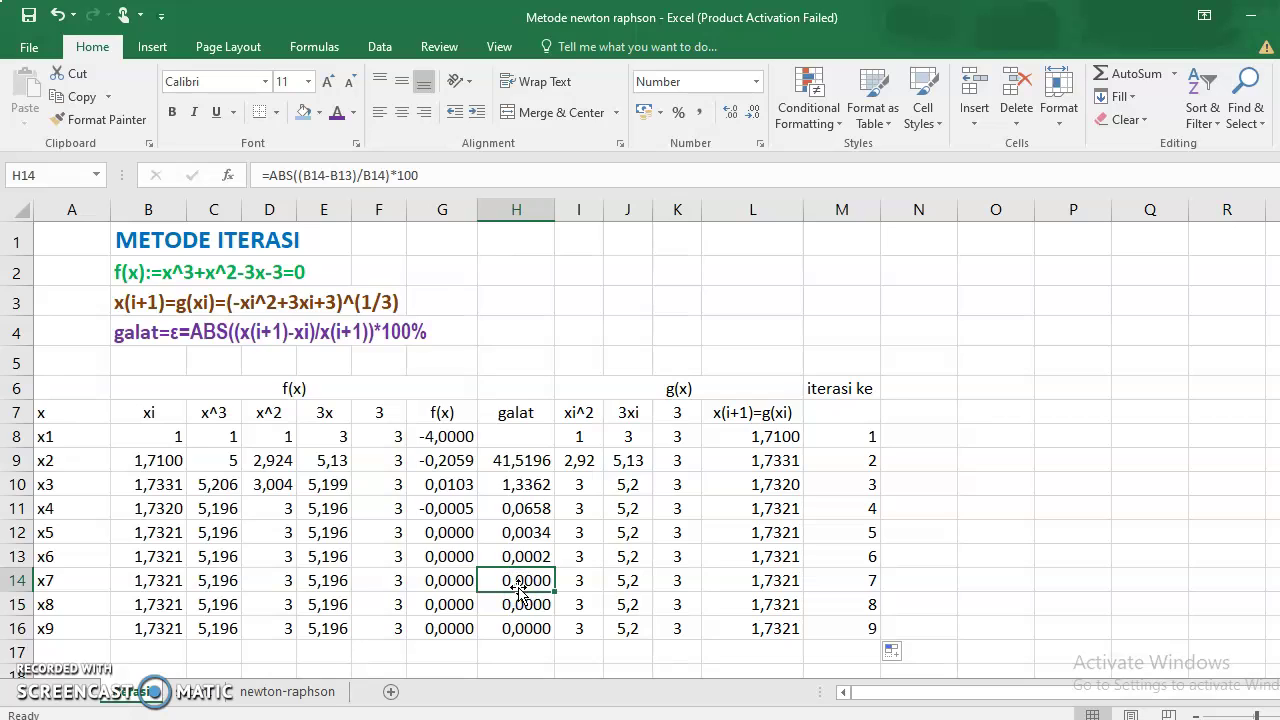
click(821, 582)
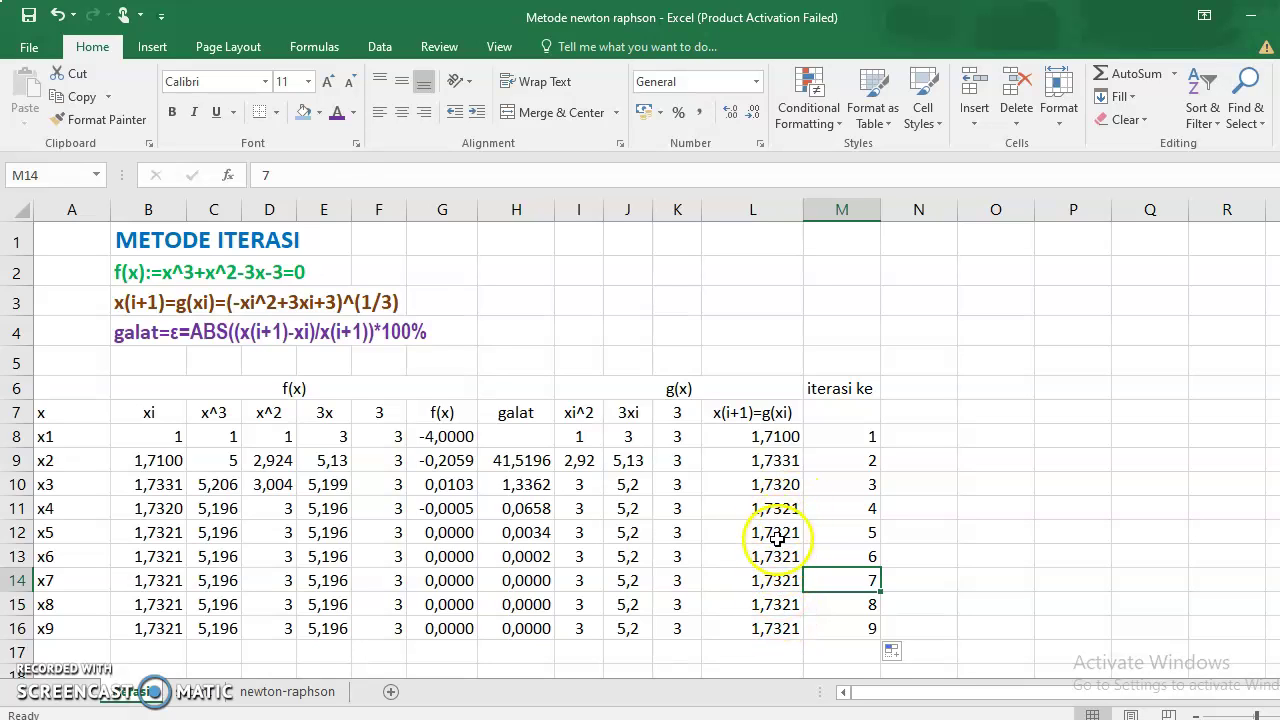
click(775, 552)
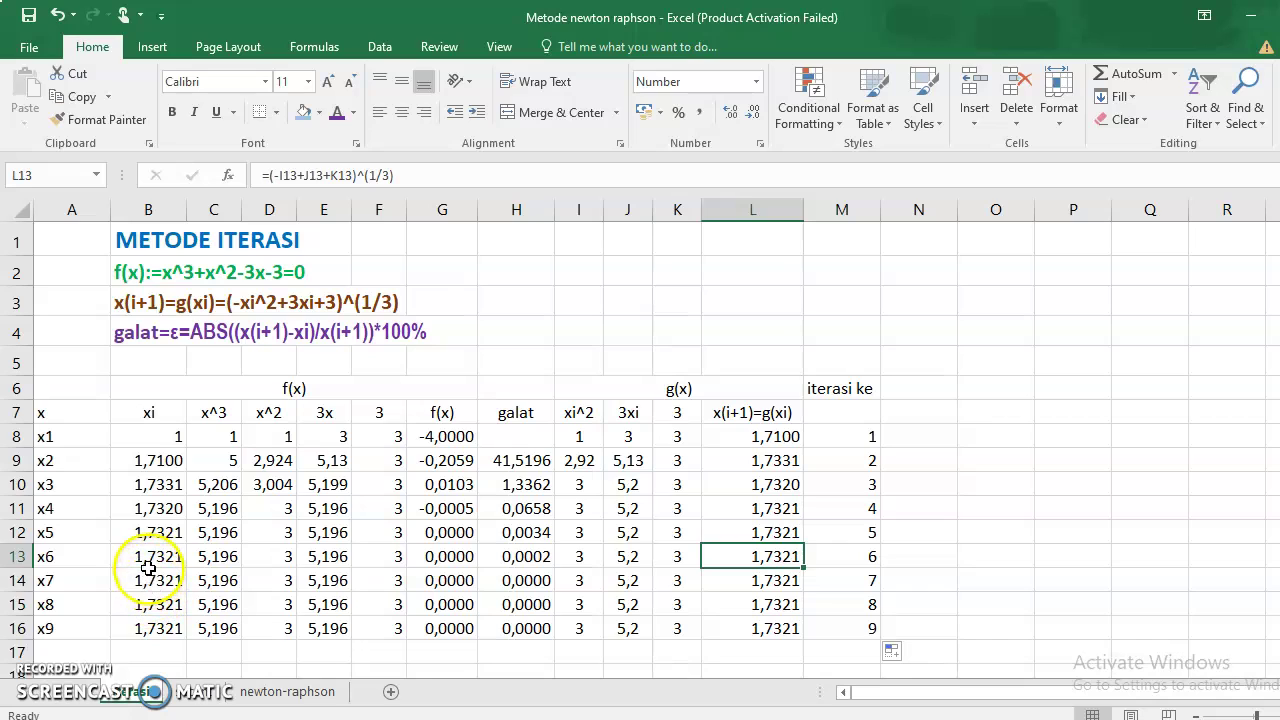
click(528, 582)
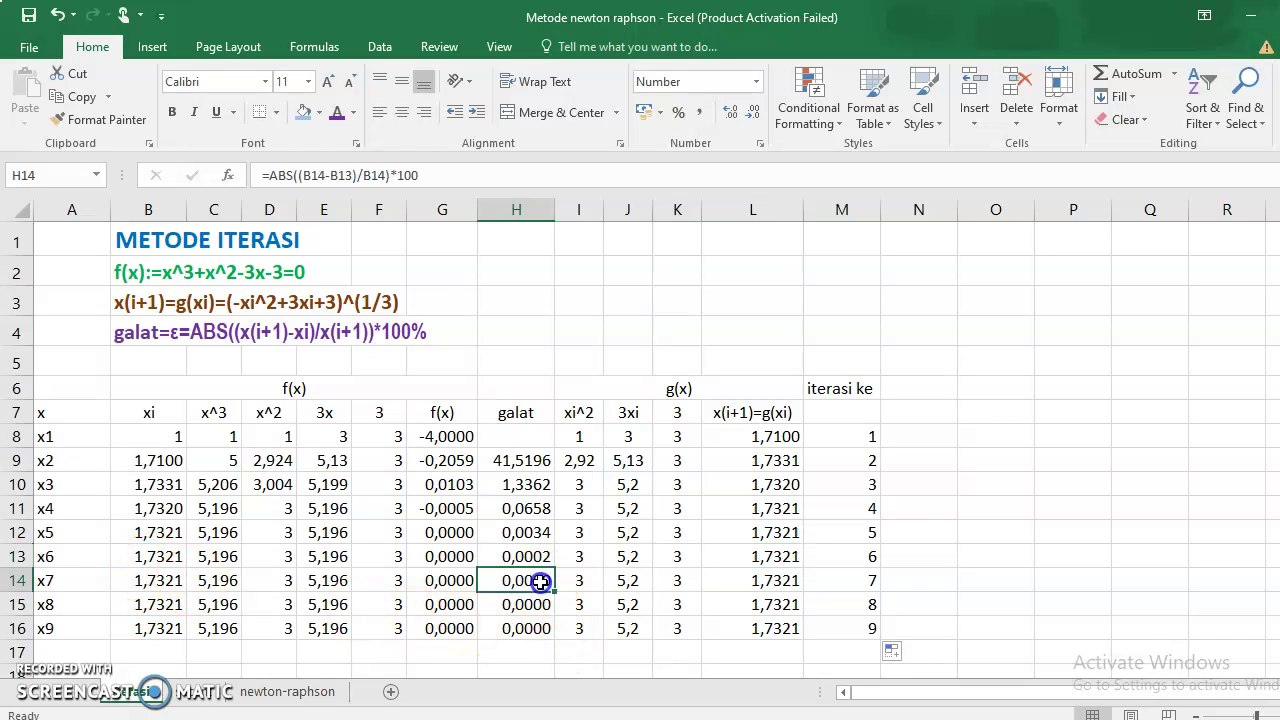
Shade the x7 root 1,7321 in B14 and its galat 0,0000 in H14 light blue.
click(145, 580)
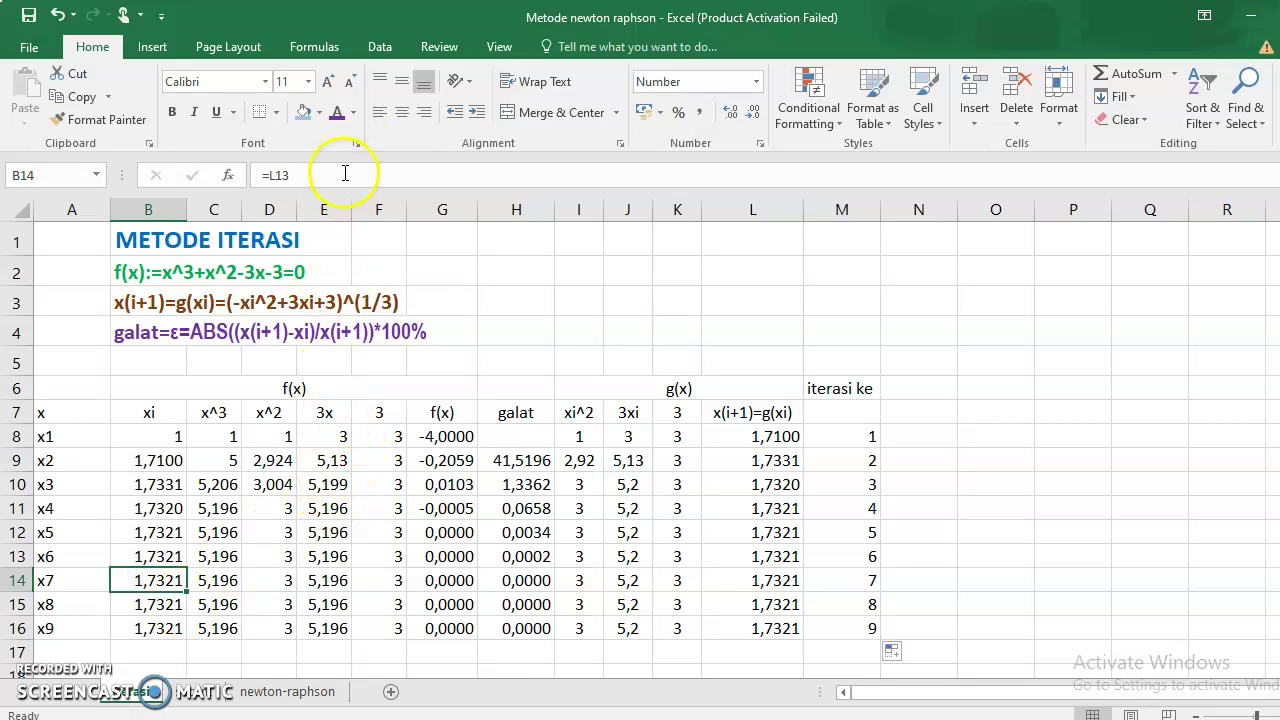
click(305, 112)
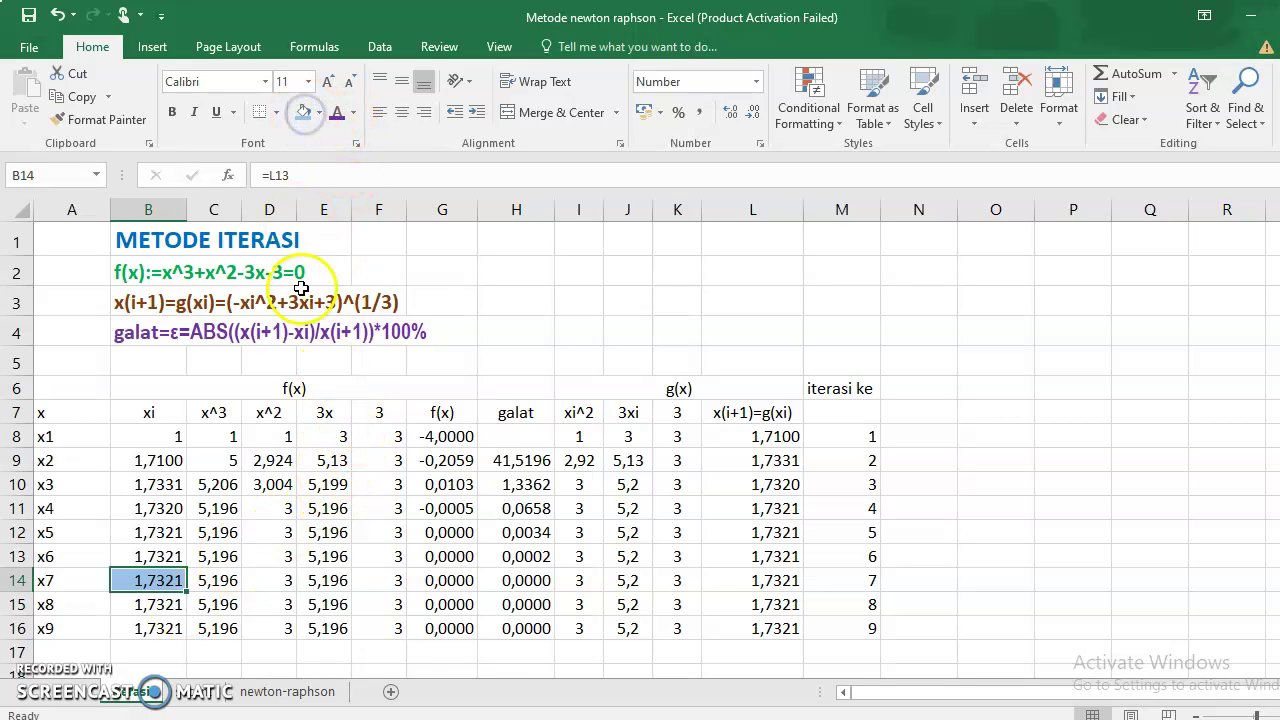
click(525, 580)
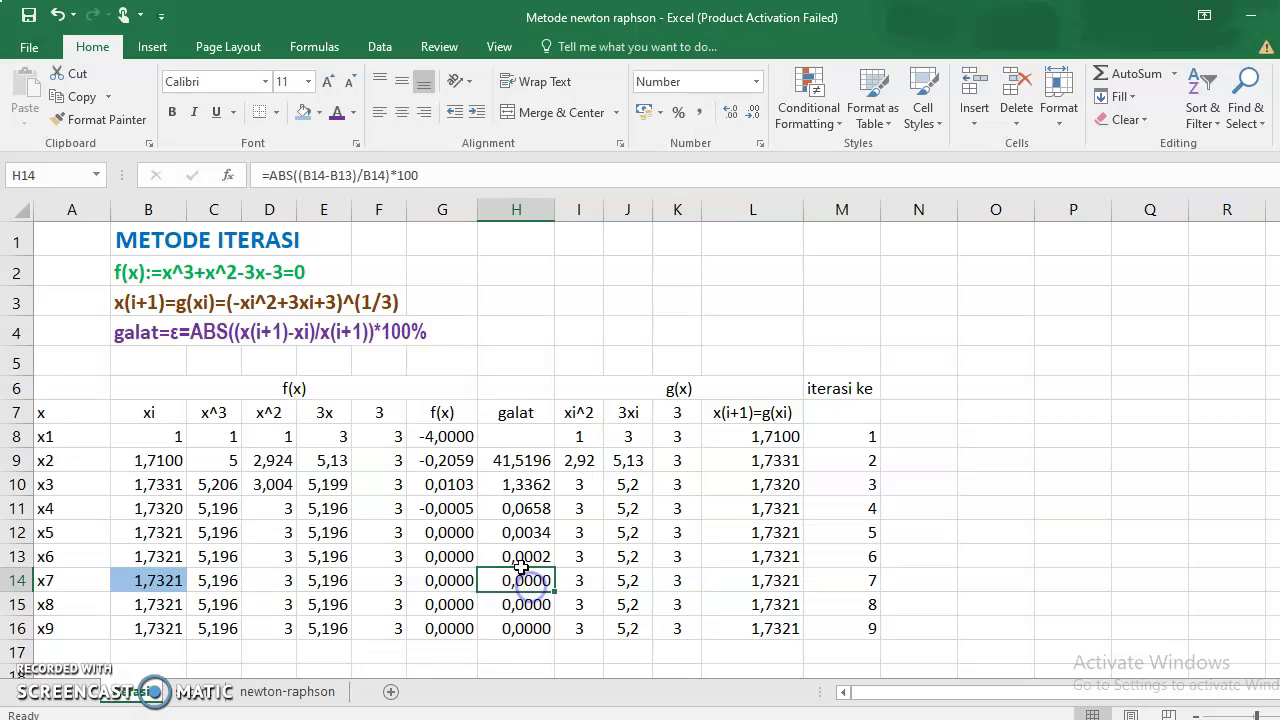
click(305, 112)
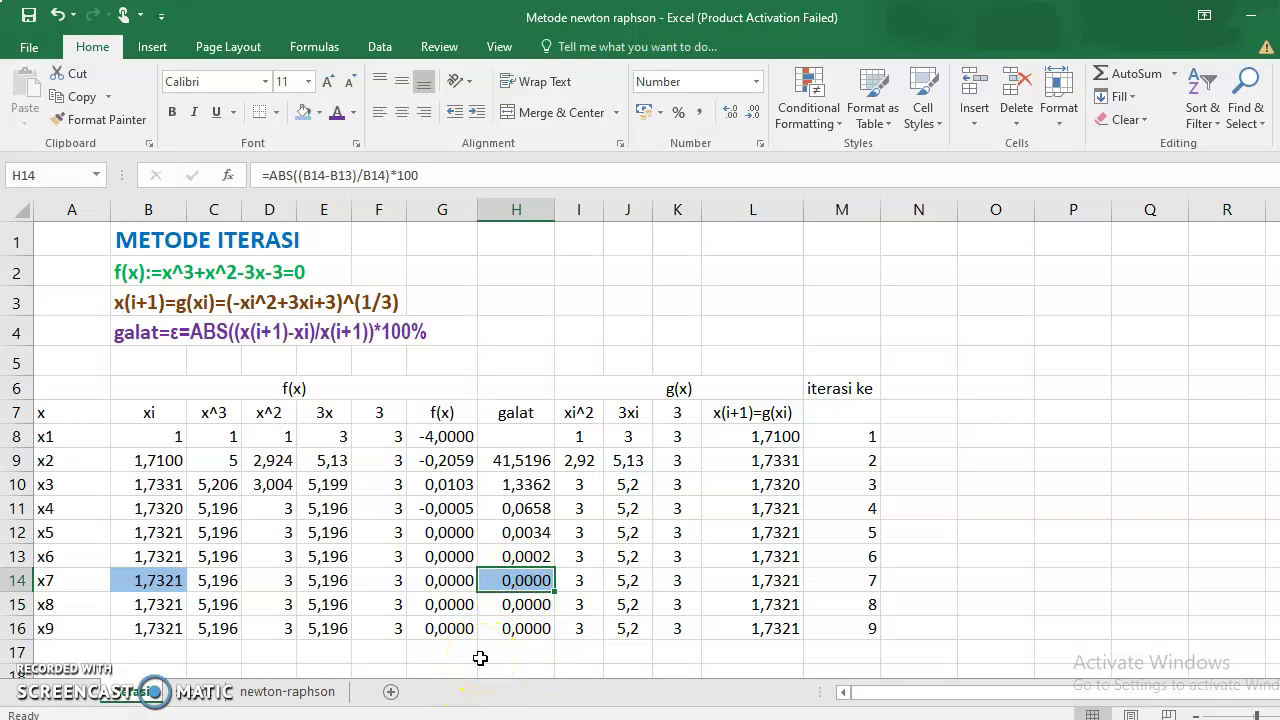
Enter 'akar persamaannya adalah 1,7321' in G17 below the table.
click(430, 660)
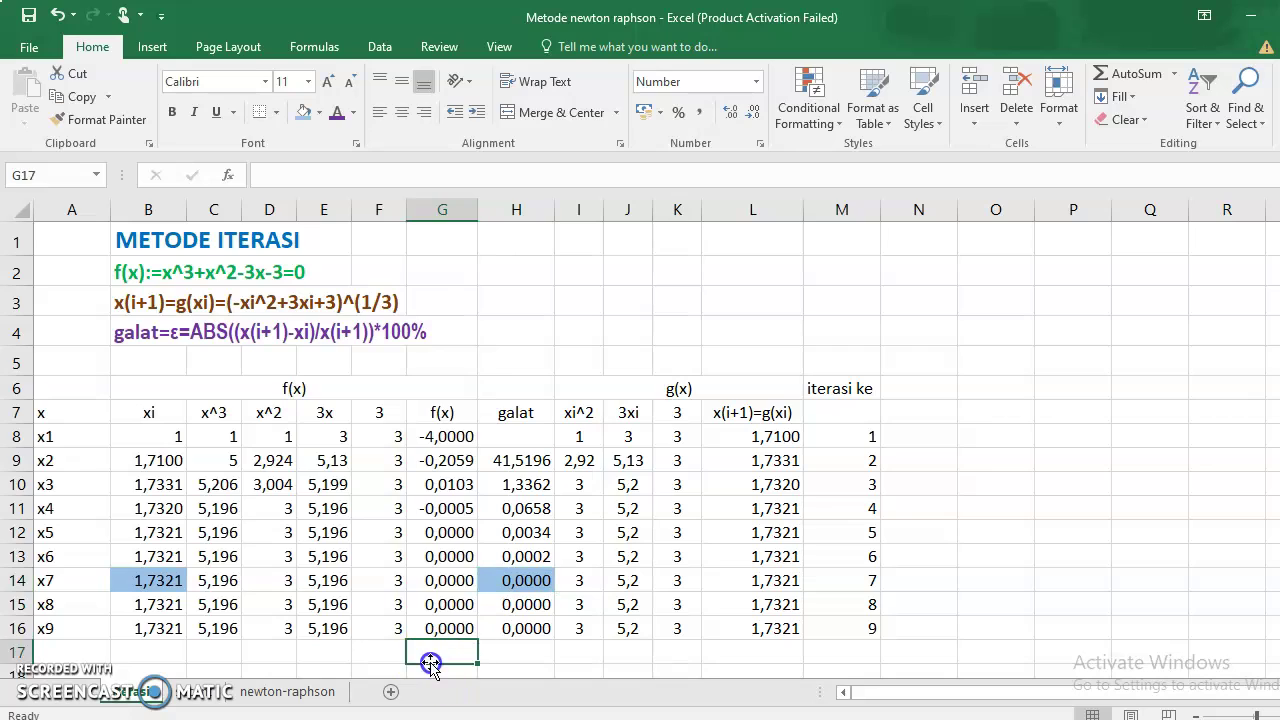
text(akar persamaannya adalah 1,7321)
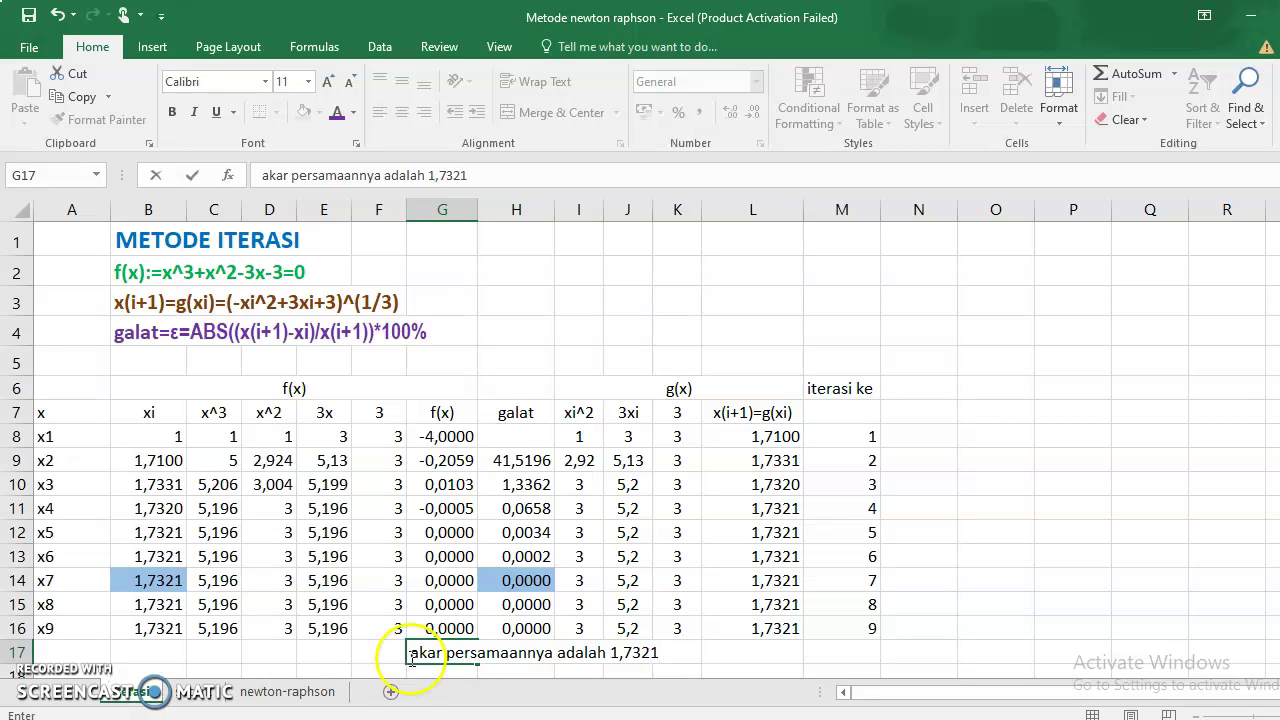
click(378, 652)
click(420, 655)
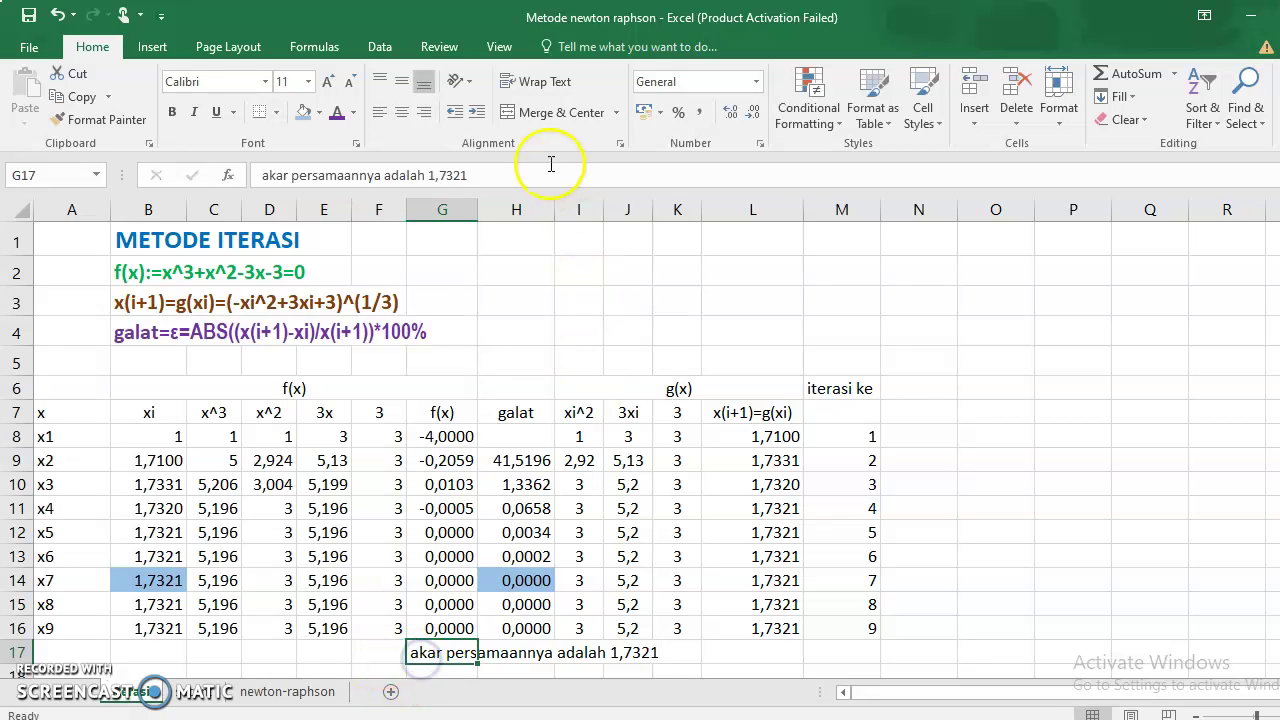
Make the conclusion text bold, purple and size 14.
click(338, 115)
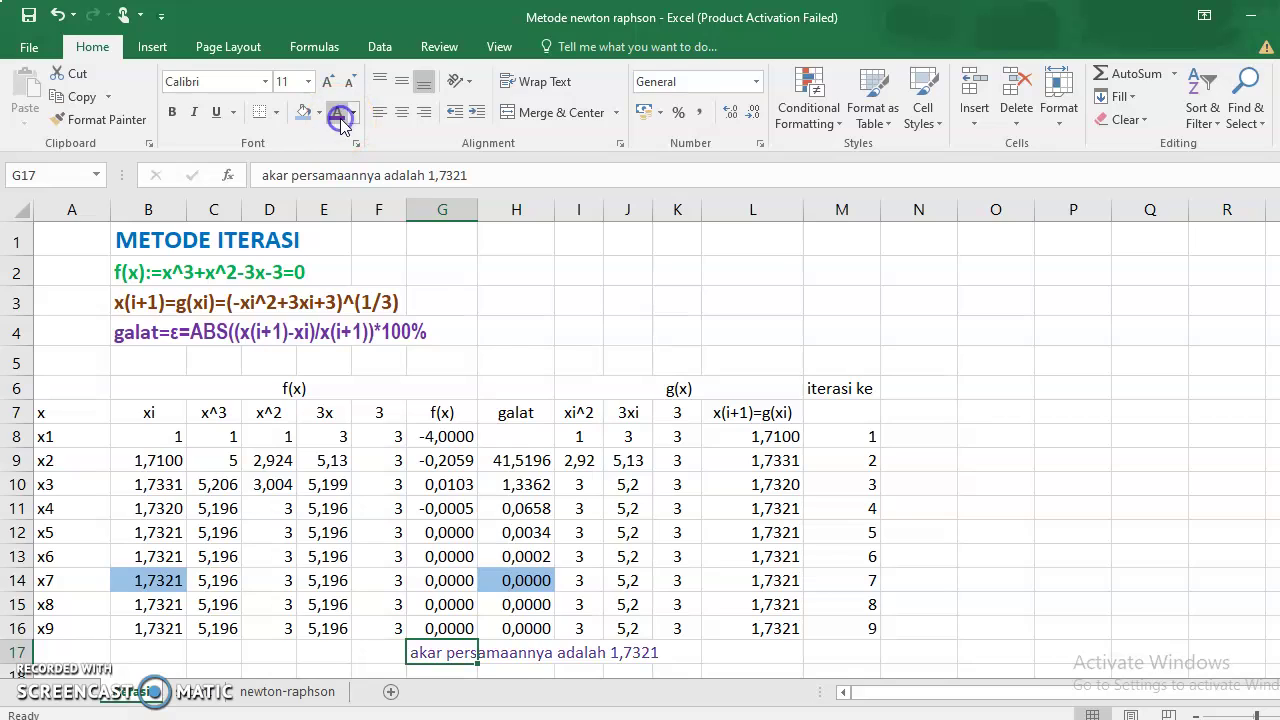
click(172, 114)
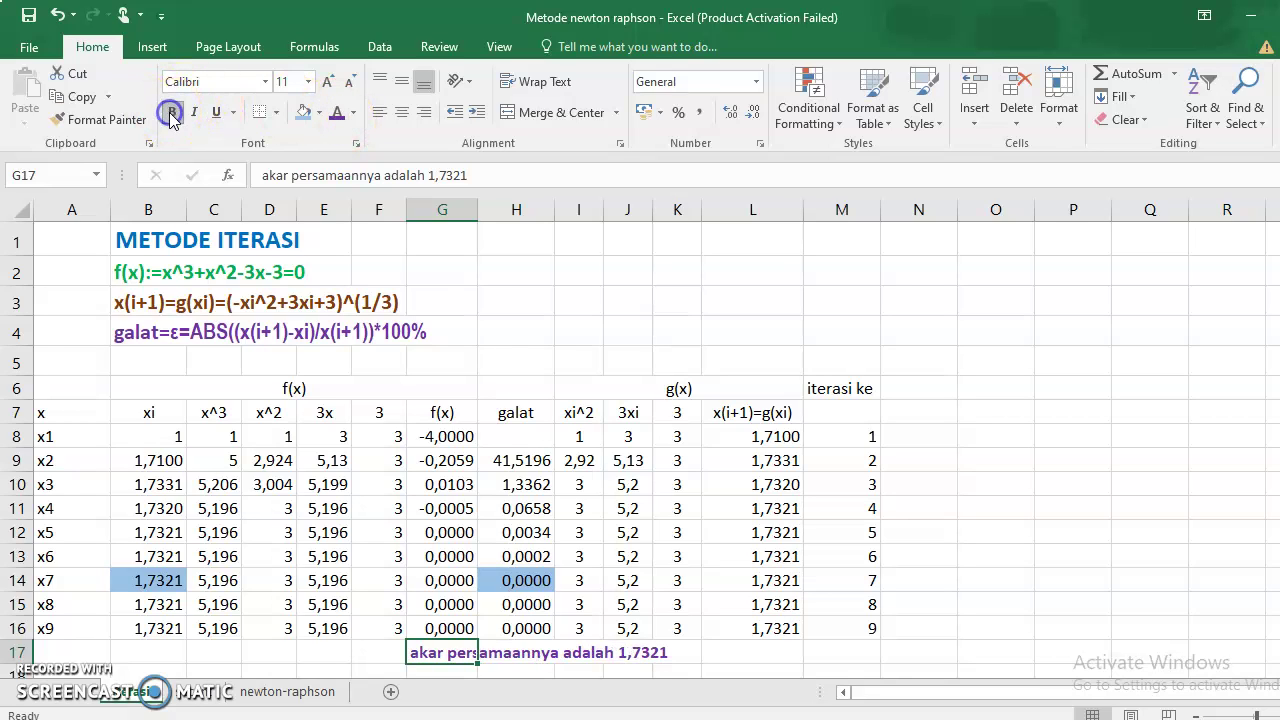
click(326, 82)
click(326, 82)
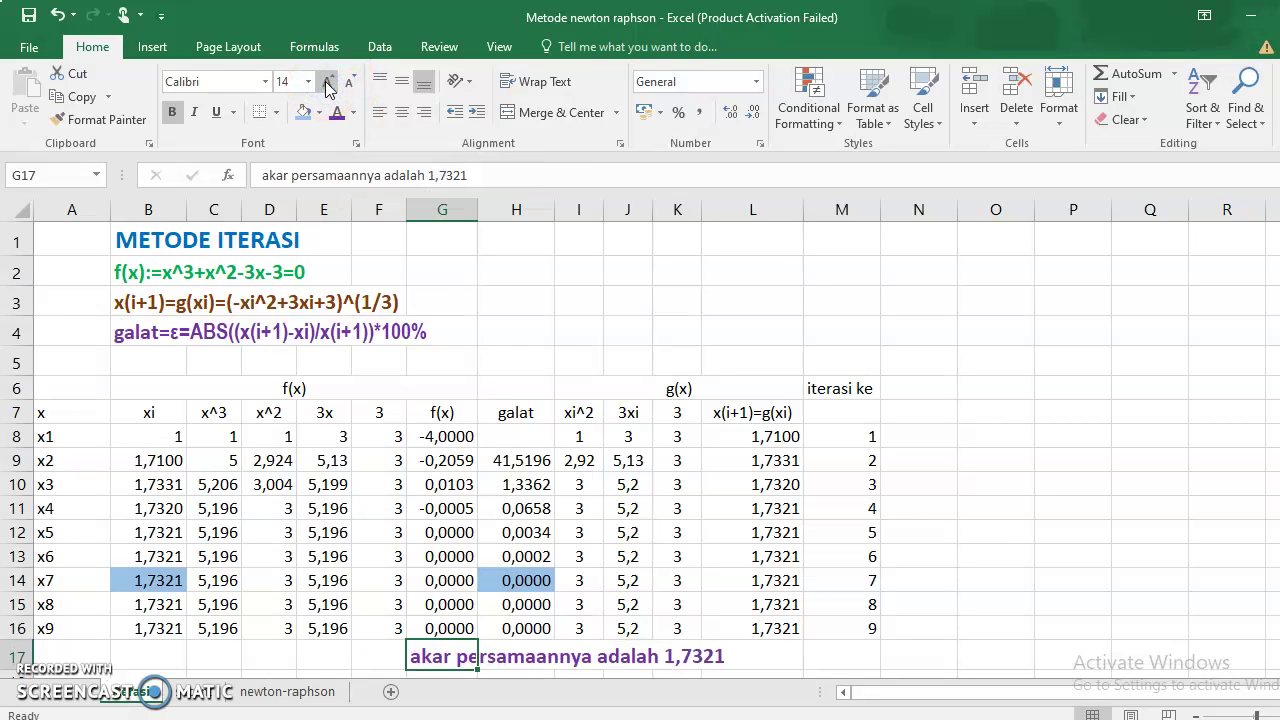
click(742, 650)
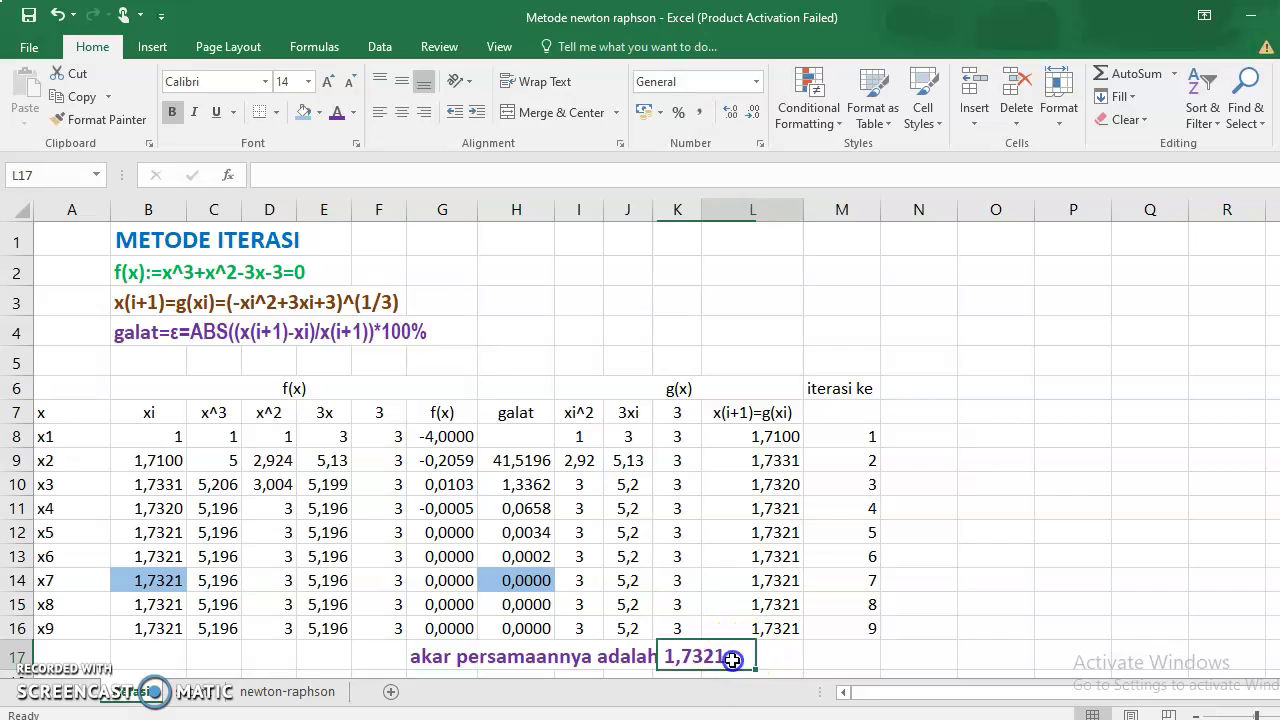
click(853, 659)
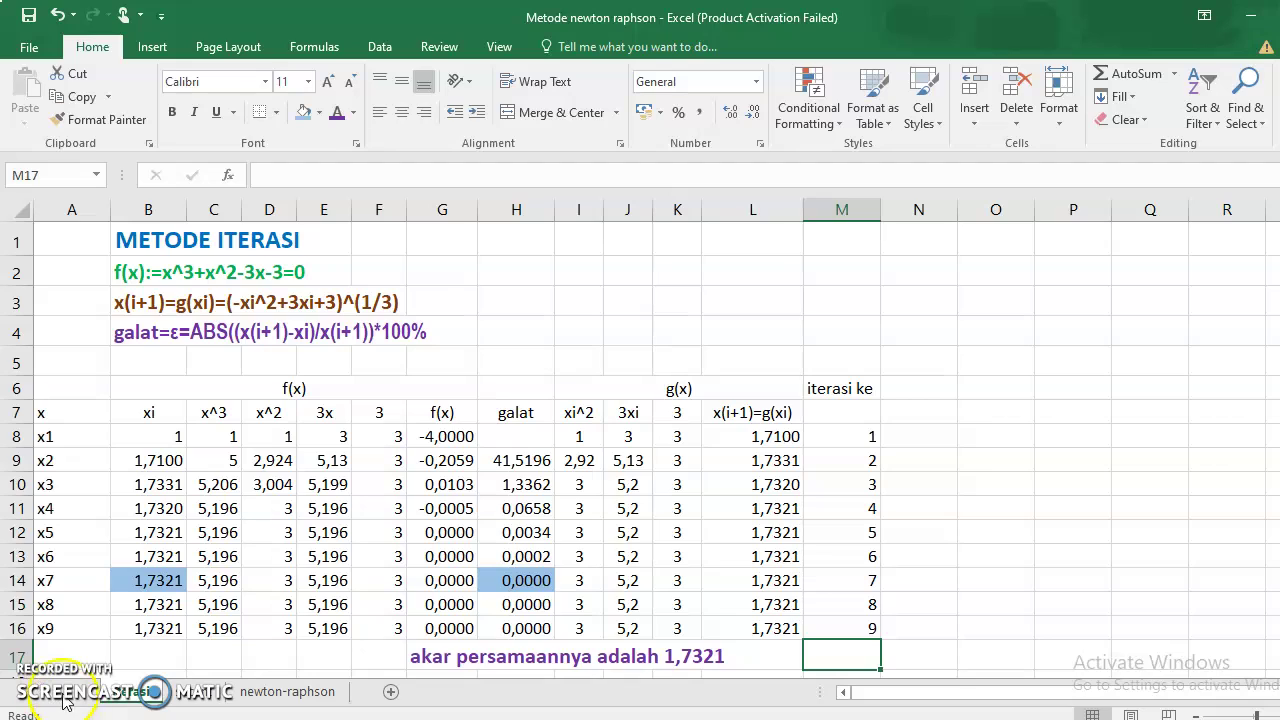
click(45, 685)
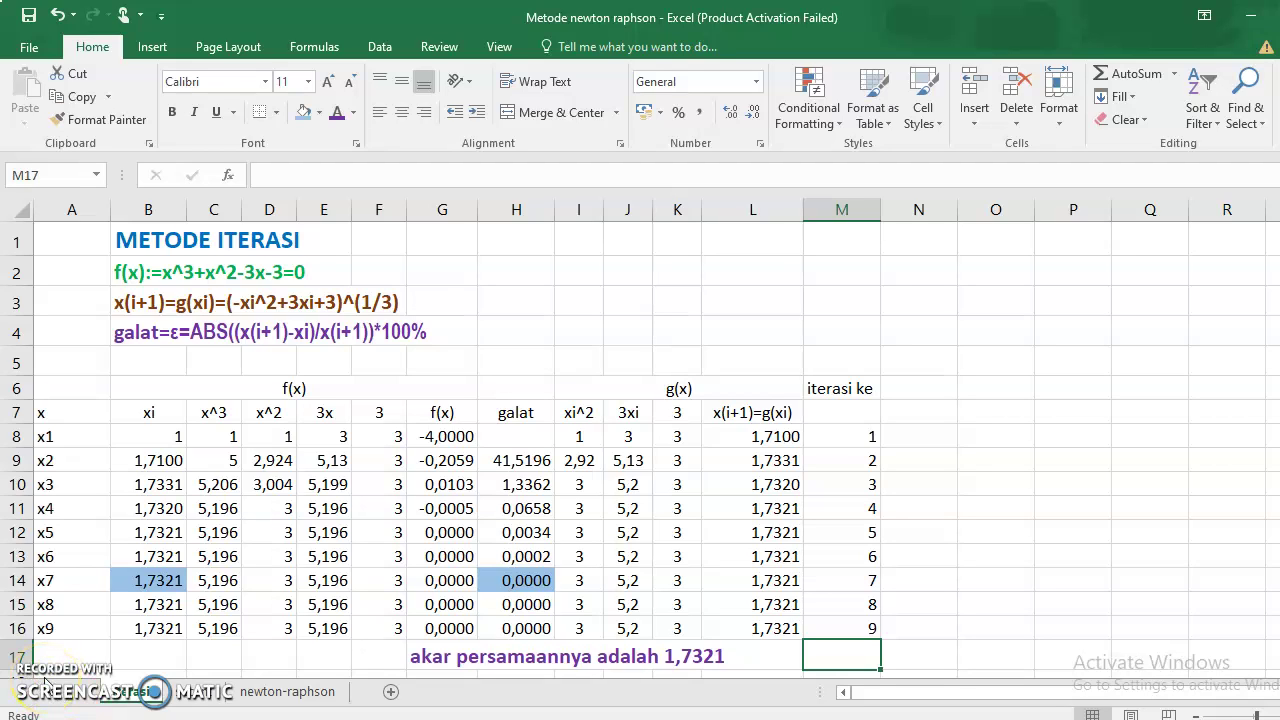